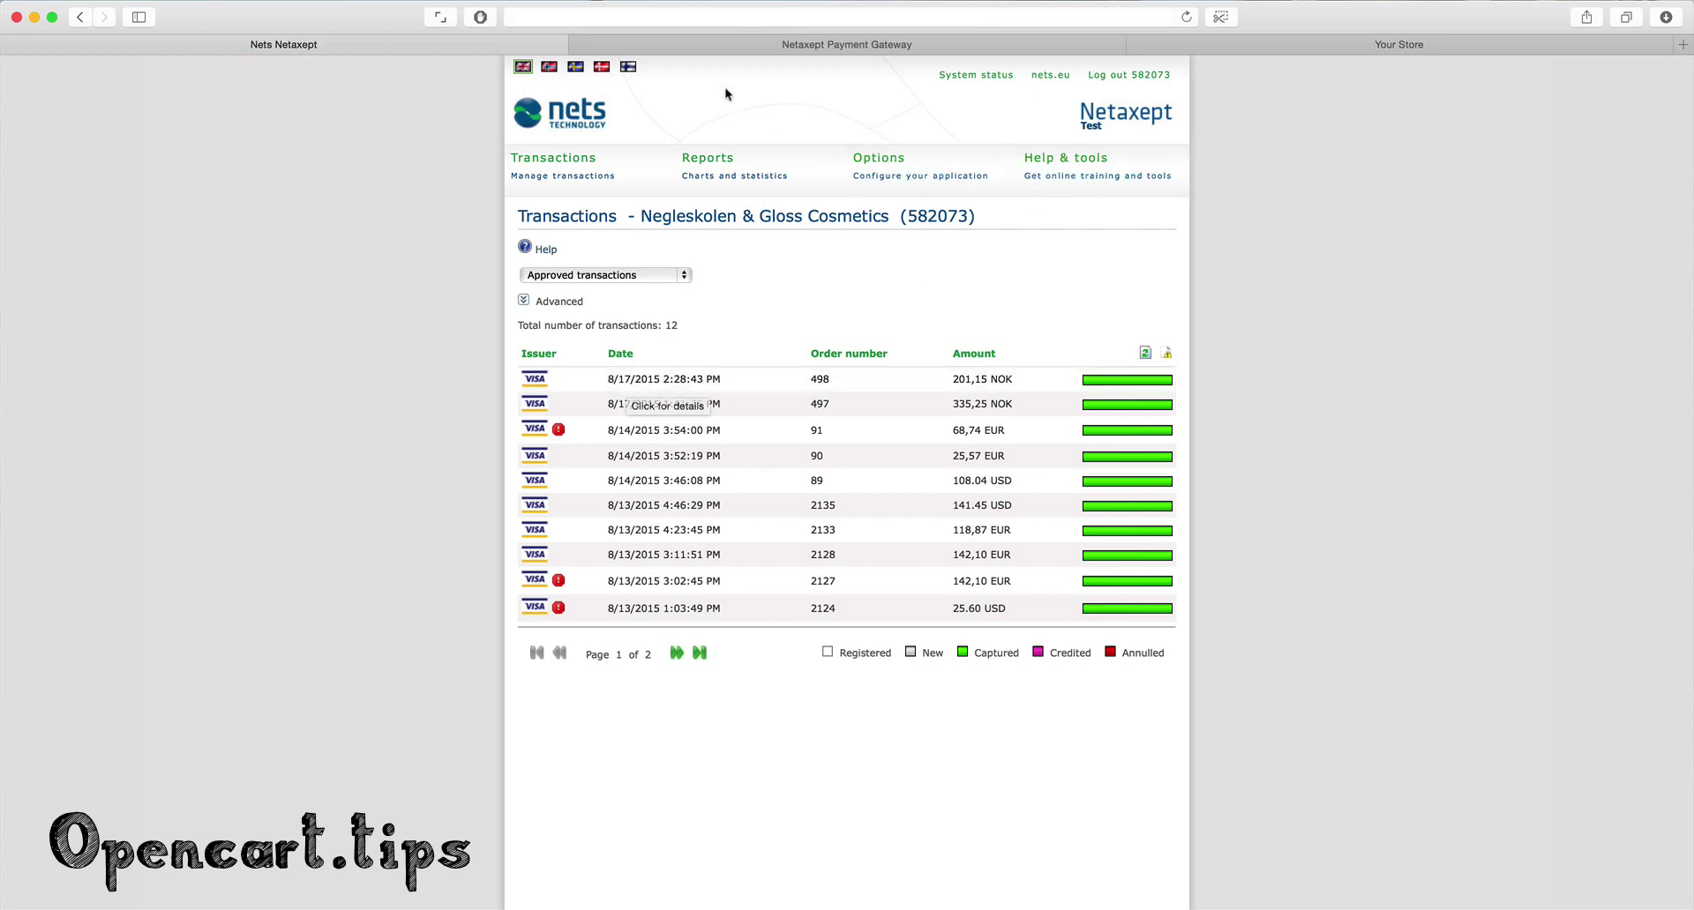
Step: Review the Netaxept Payment Gateway settings for Merchant ID, Token, Sandbox, Currency and Service Type
click(734, 42)
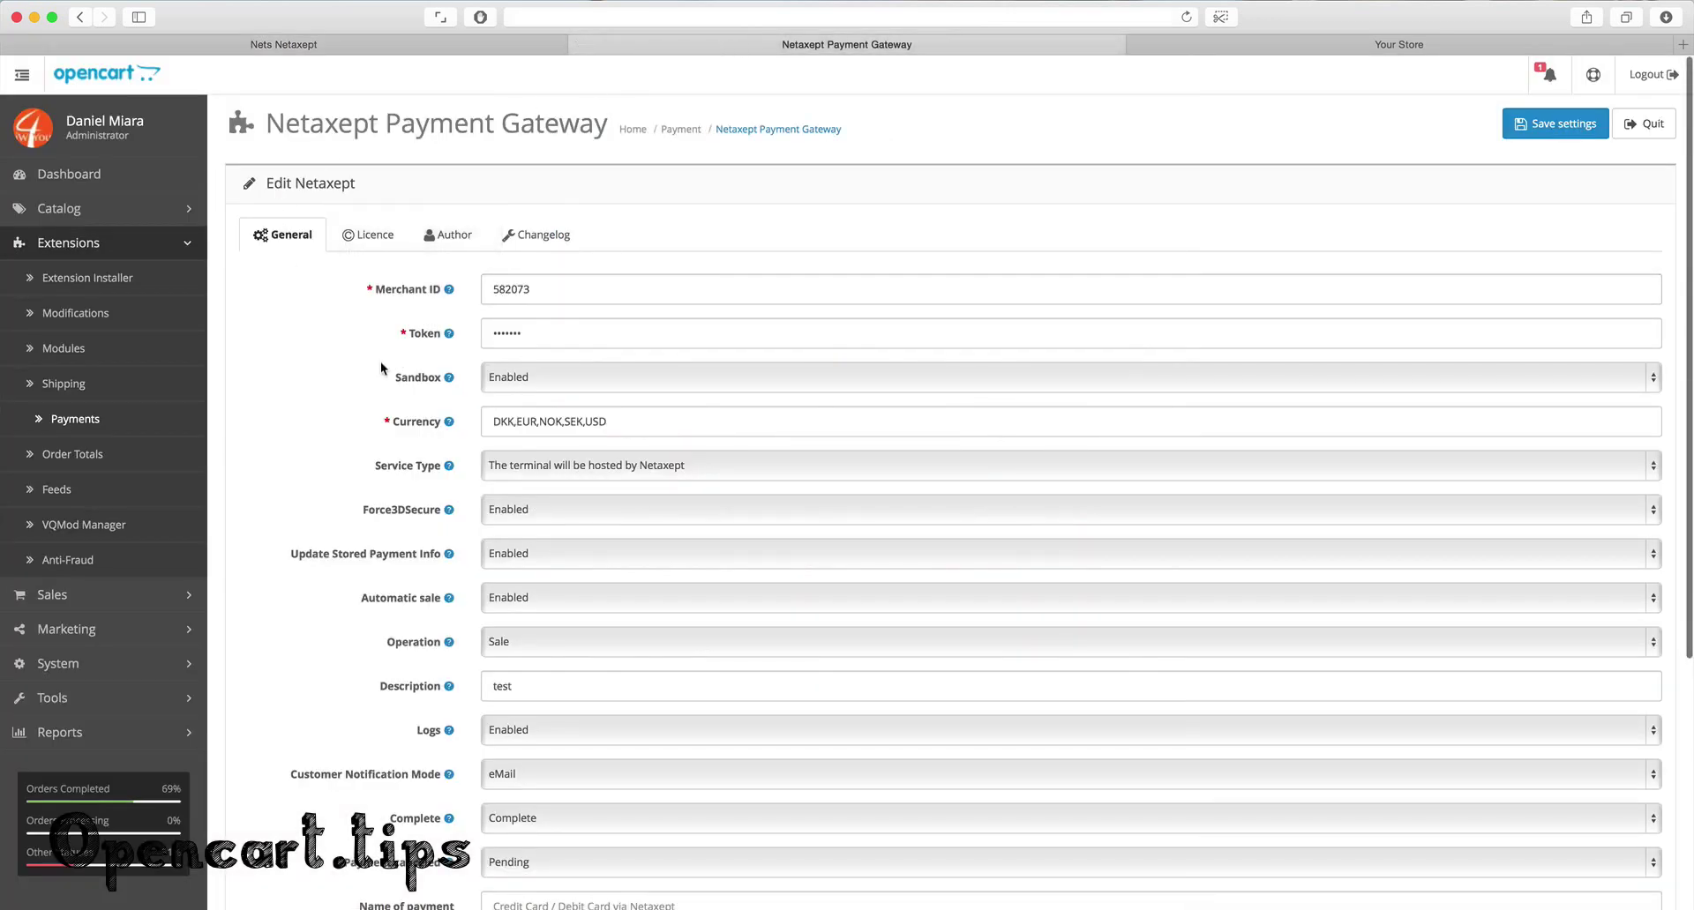
scroll(379, 362, down, 2)
mouse_move(429, 203)
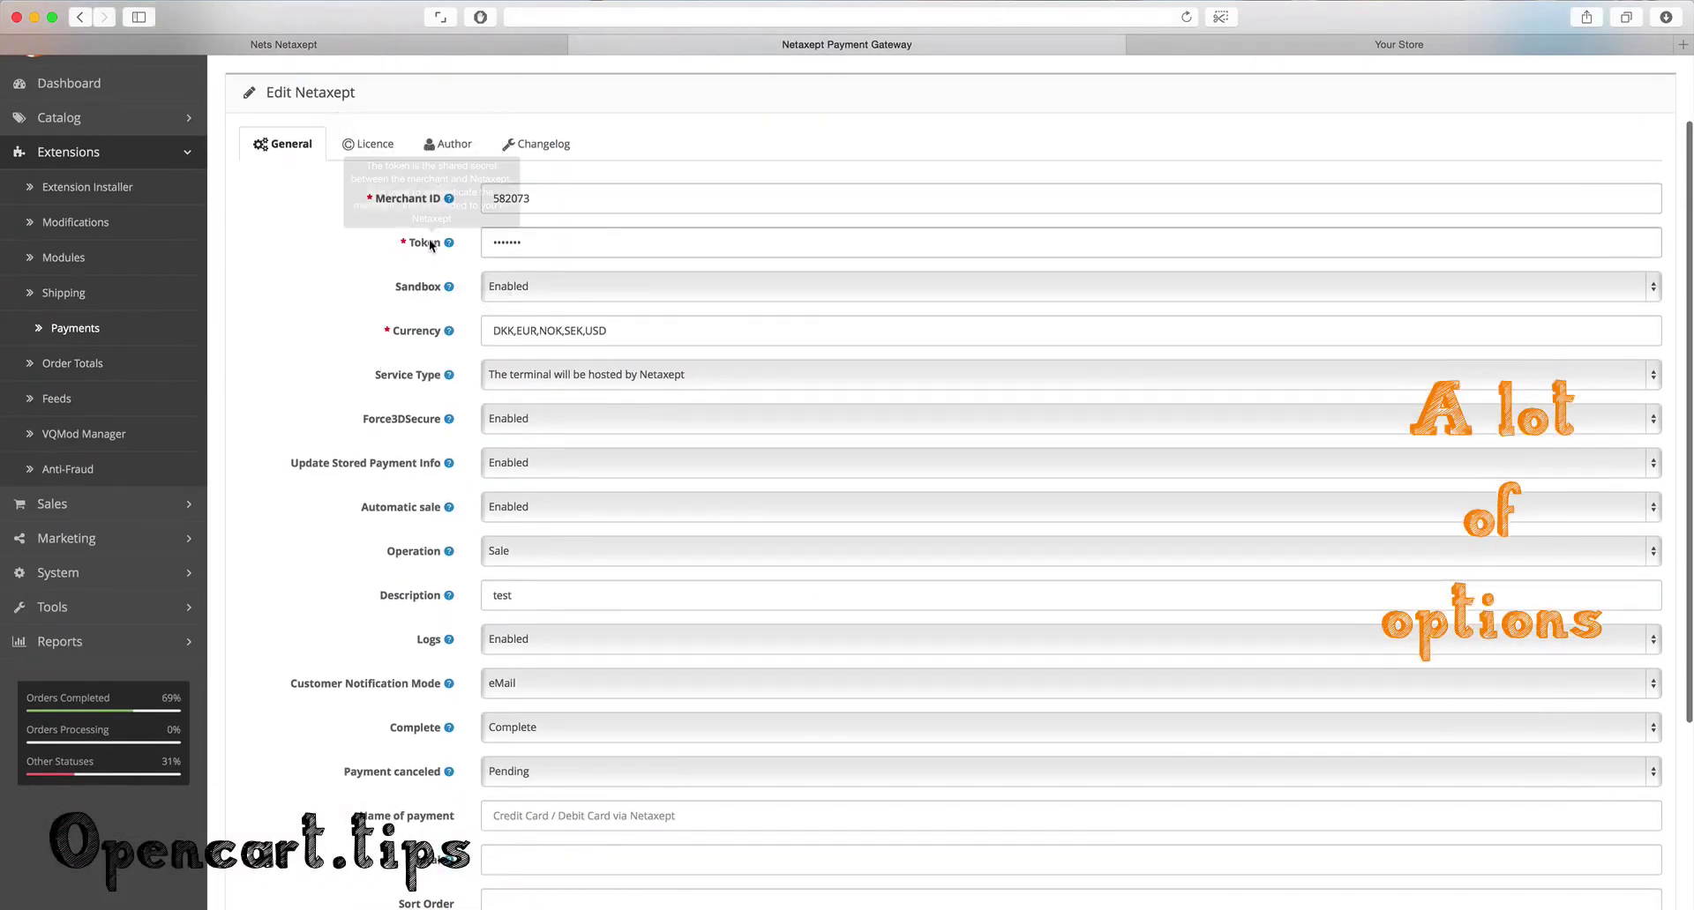
scroll(399, 309, down, 1)
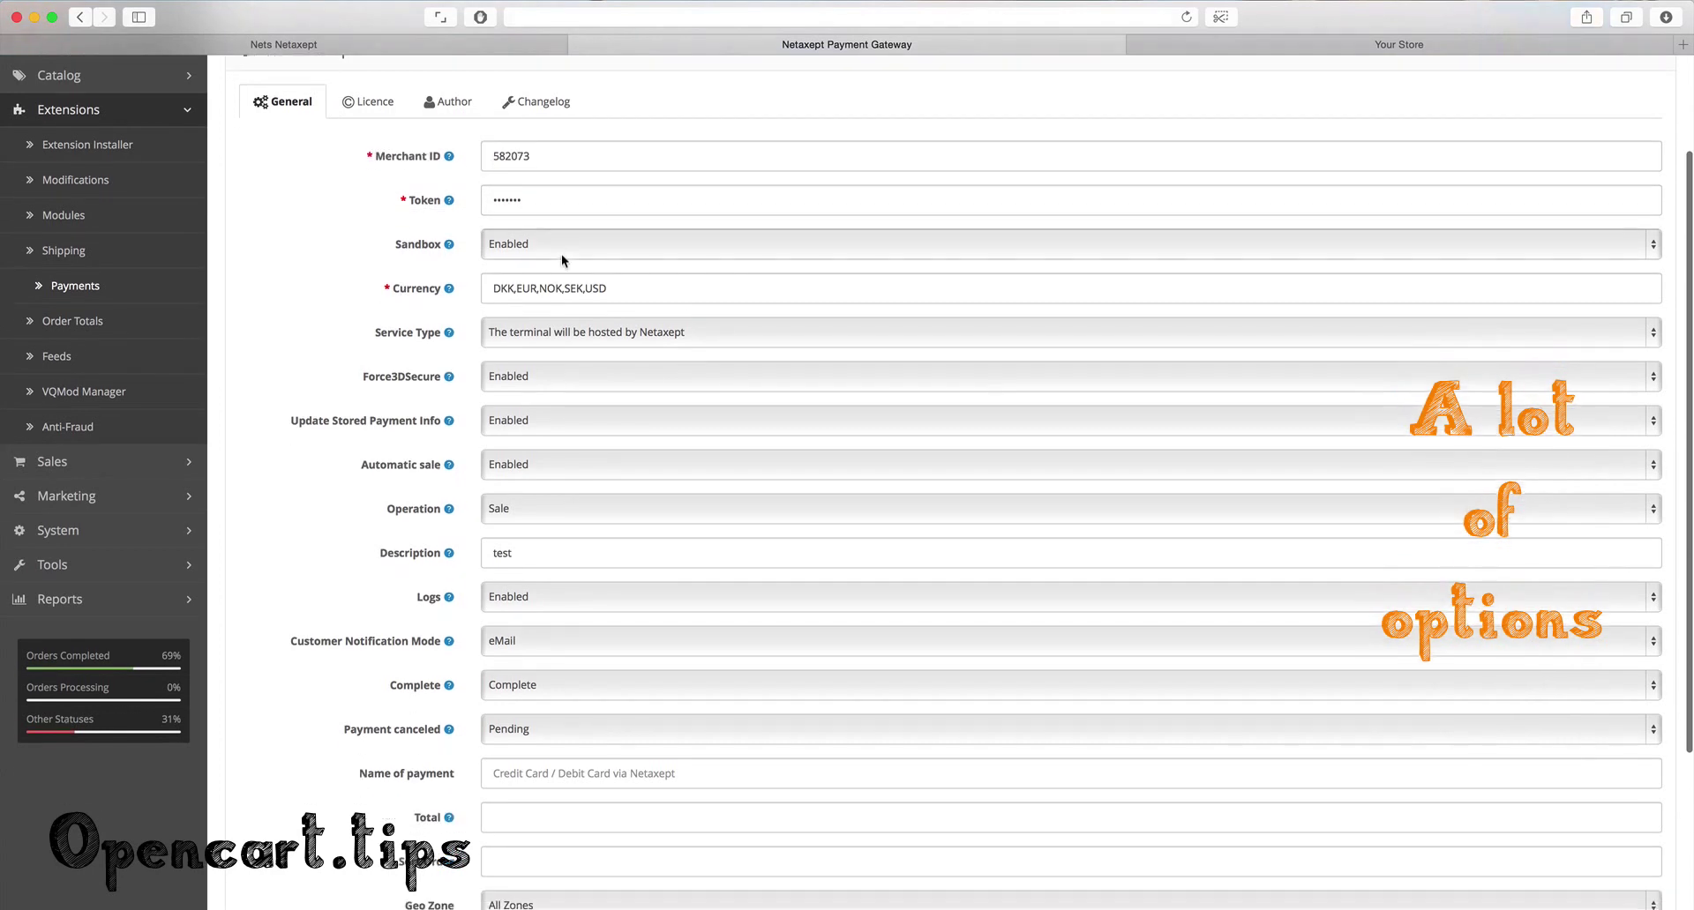
click(561, 253)
click(341, 251)
click(620, 295)
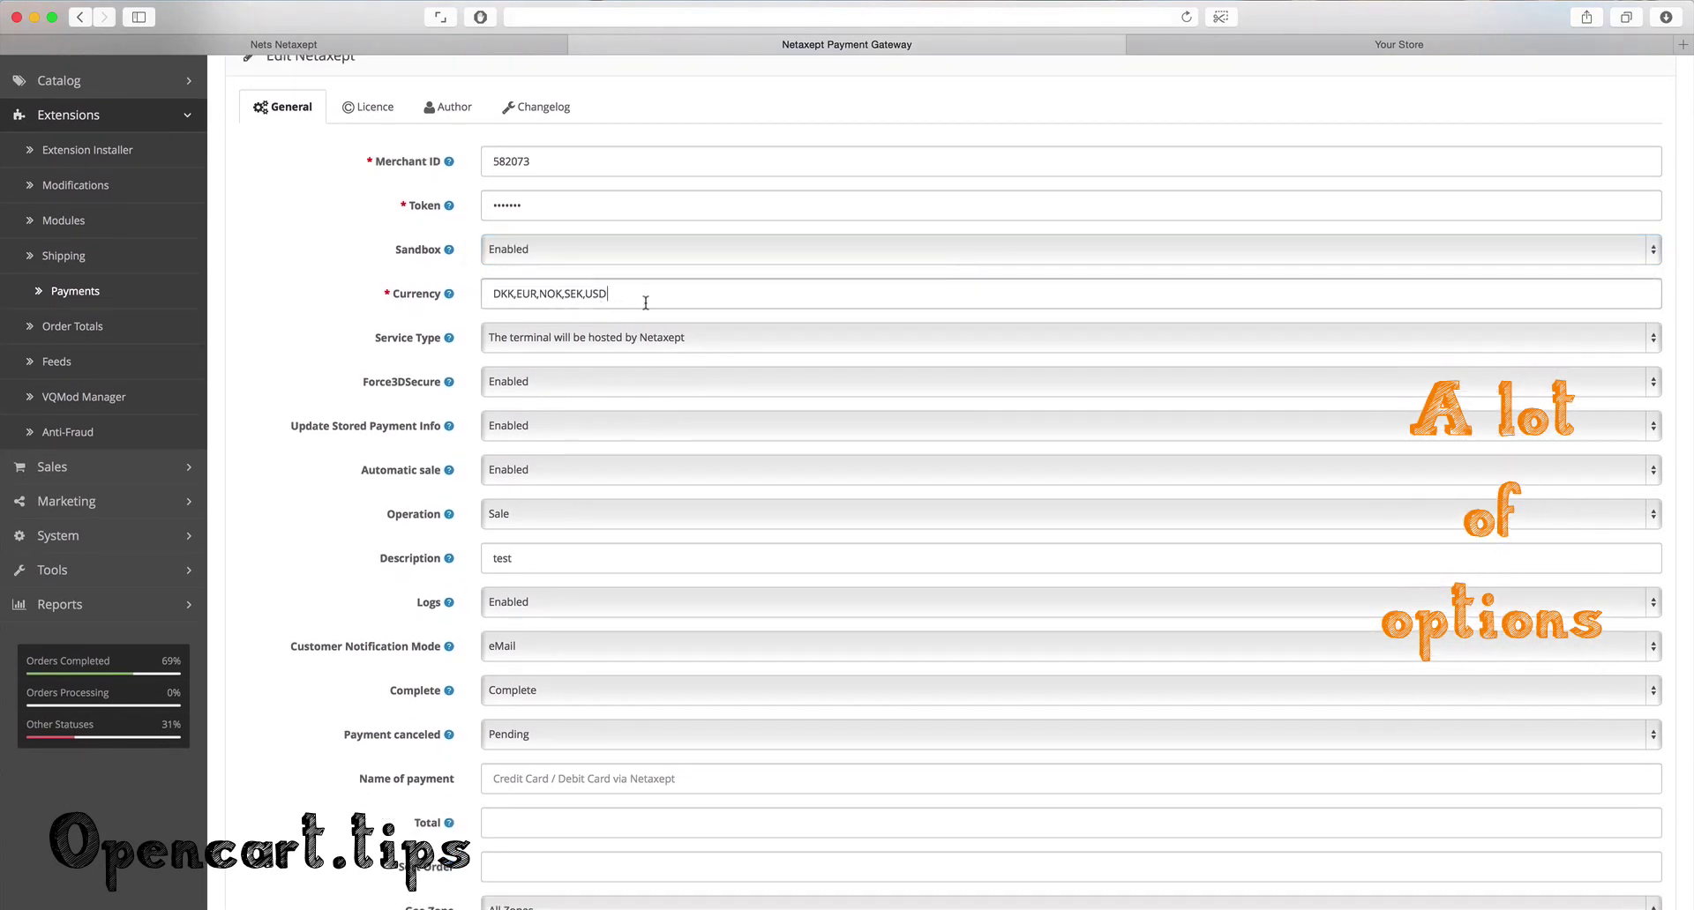
scroll(397, 337, down, 3)
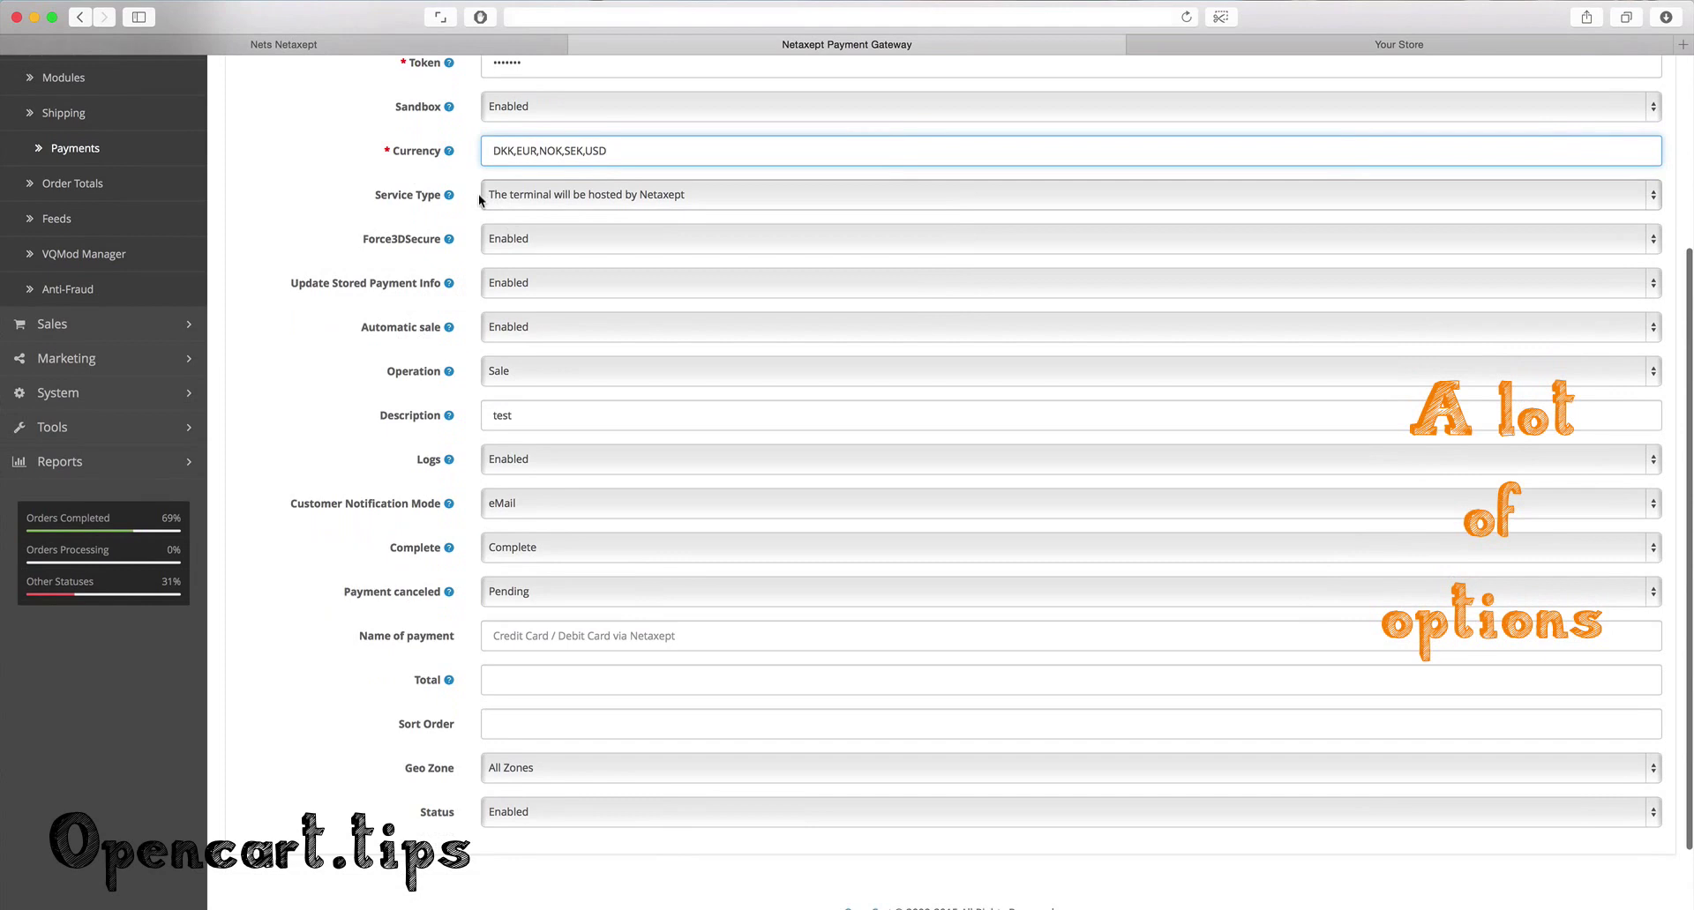
click(574, 199)
click(377, 207)
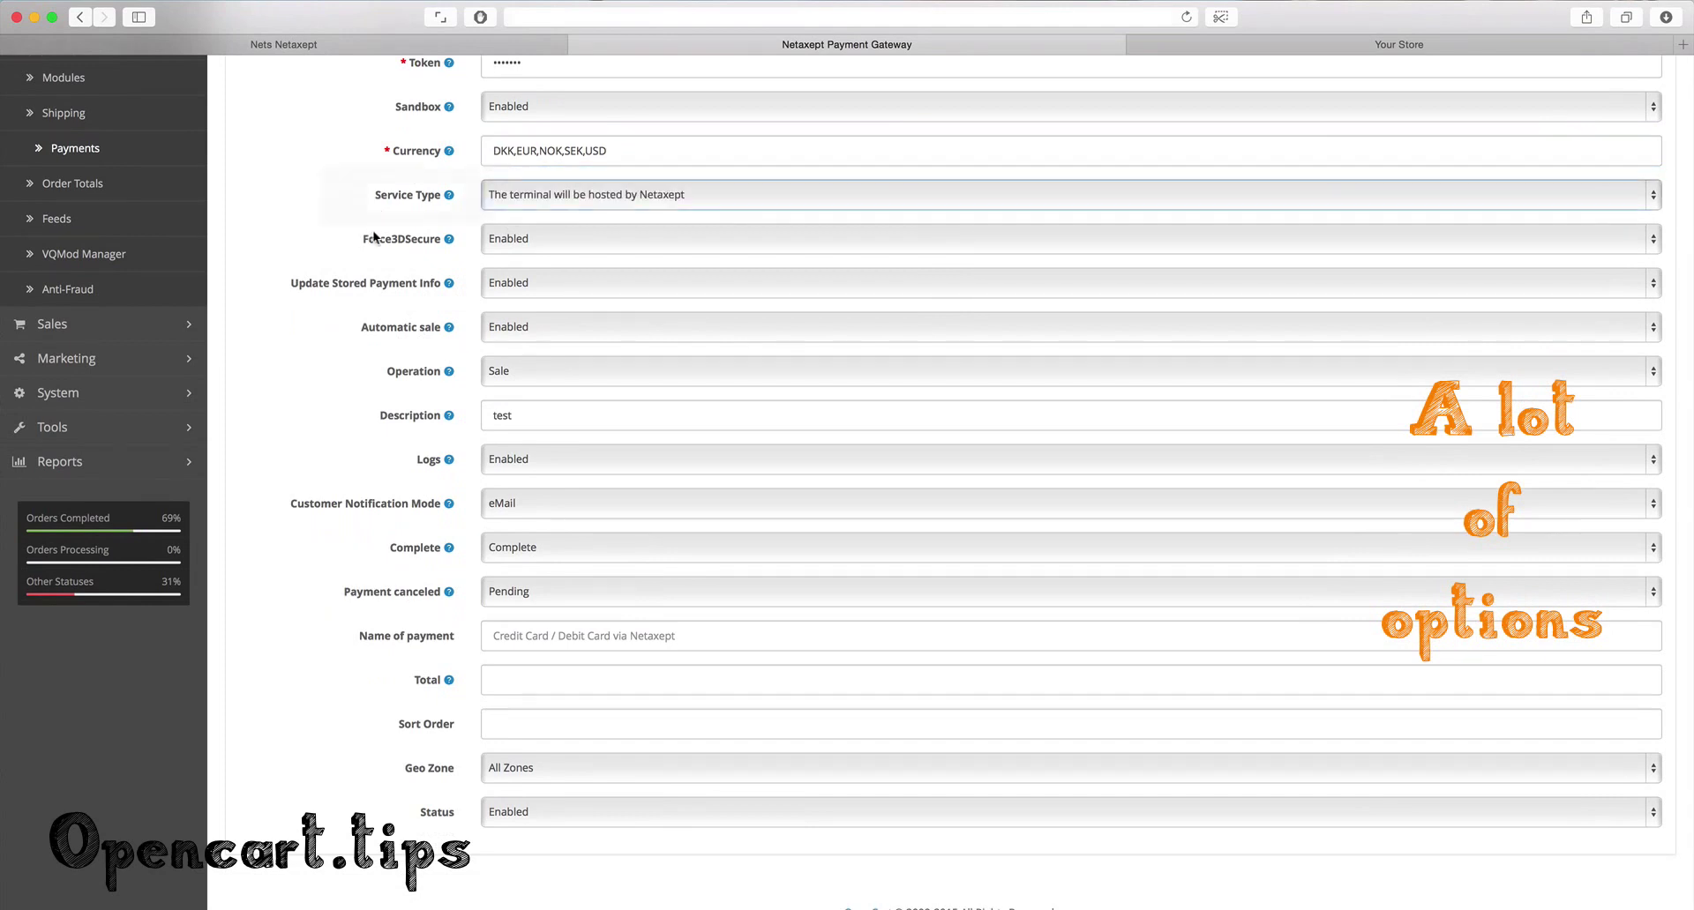
Step: Look through the choices for Update Stored Payment Info, Automatic sale and Operation in the Netaxept settings
click(537, 284)
click(537, 284)
scroll(309, 344, down, 1)
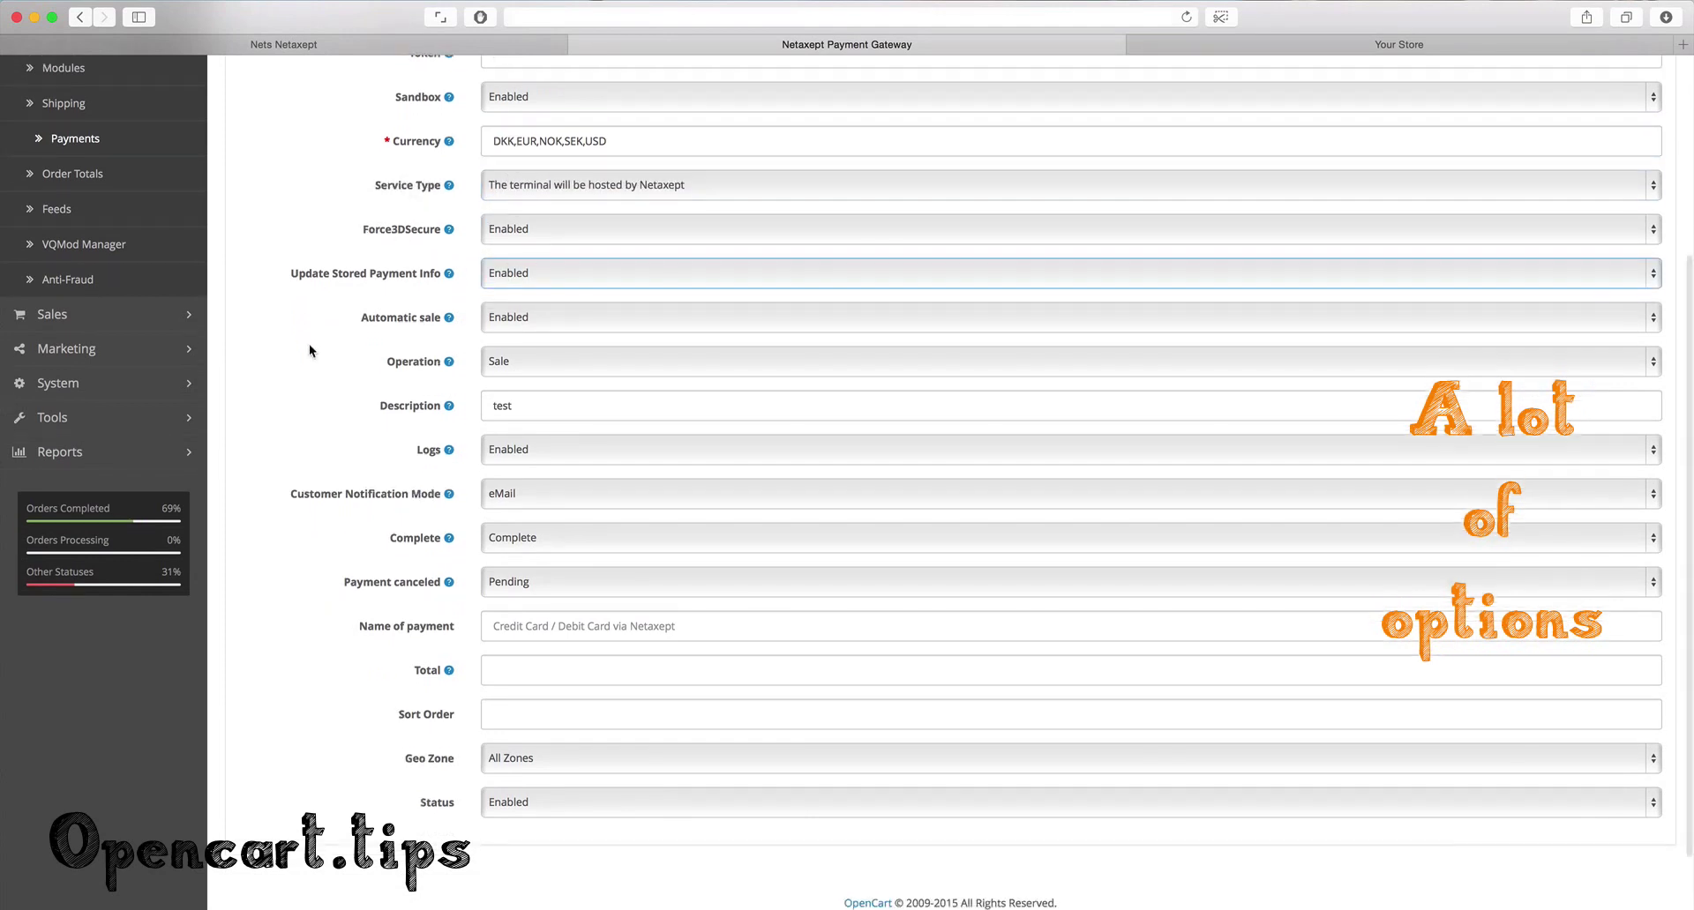
click(526, 293)
click(301, 306)
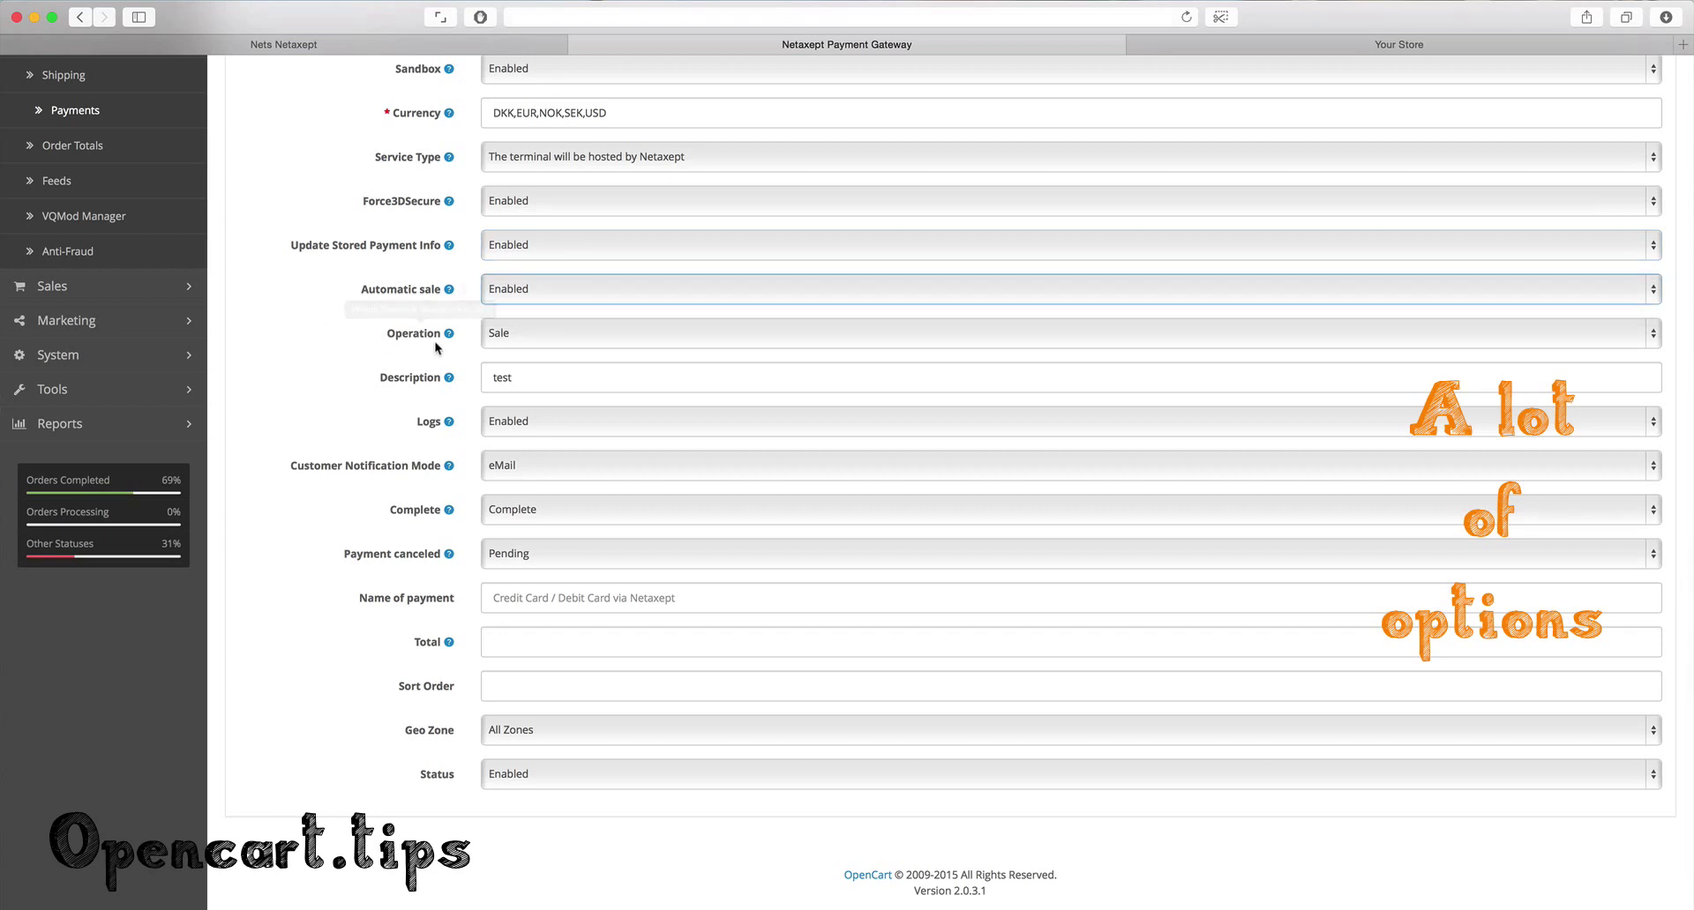
click(545, 337)
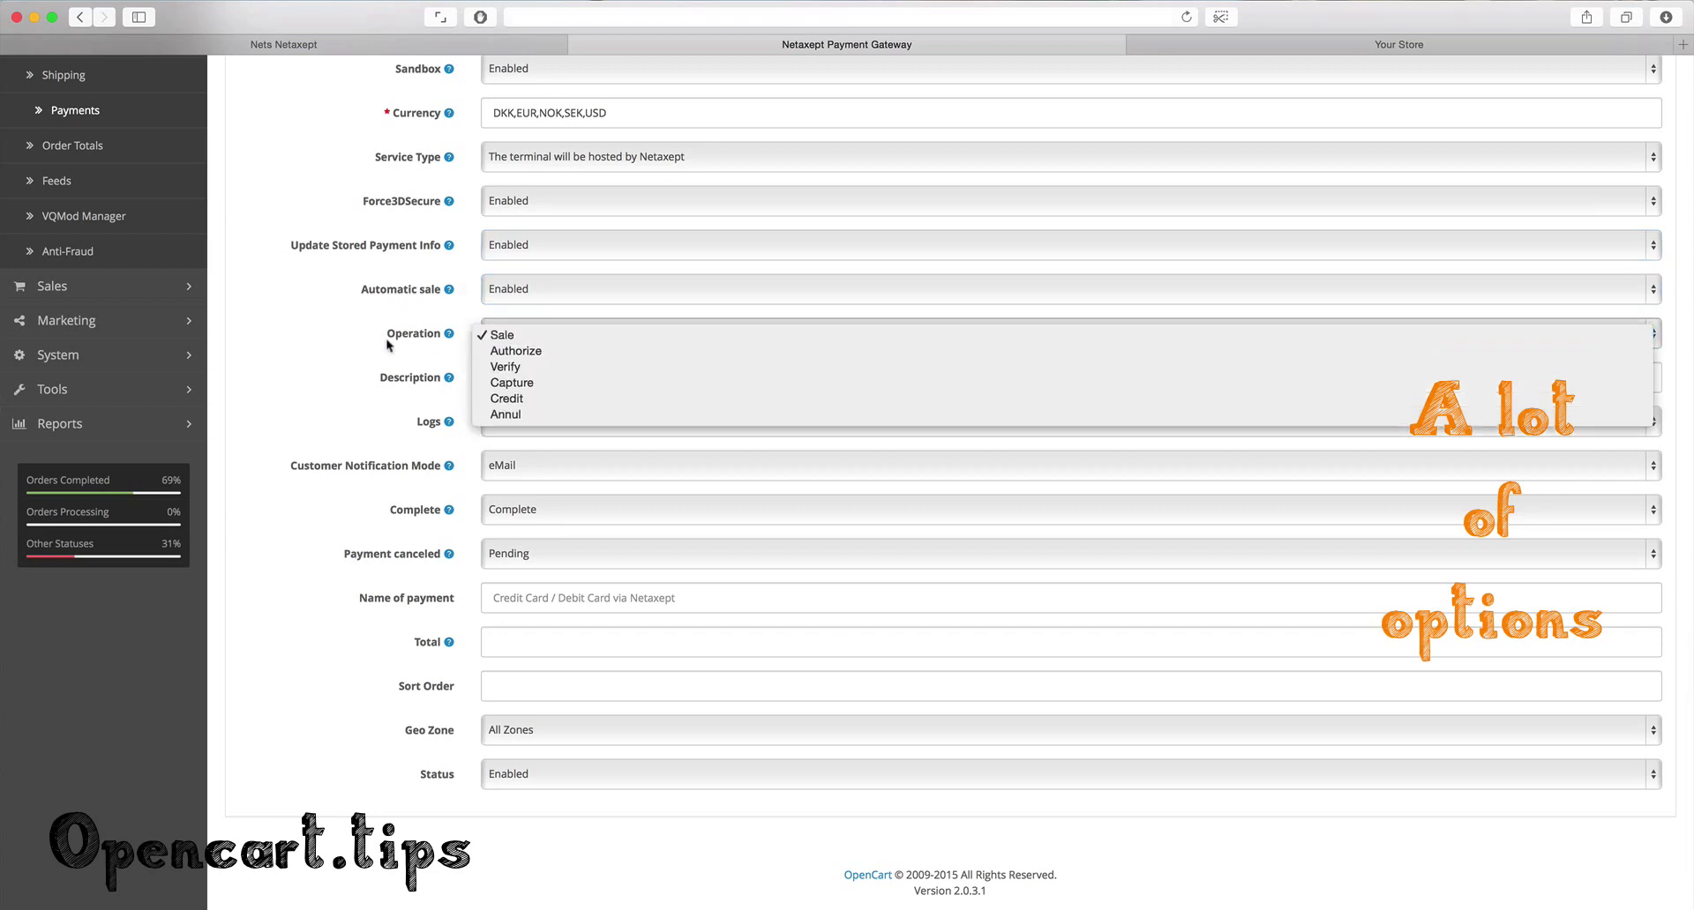
click(331, 341)
scroll(333, 351, down, 1)
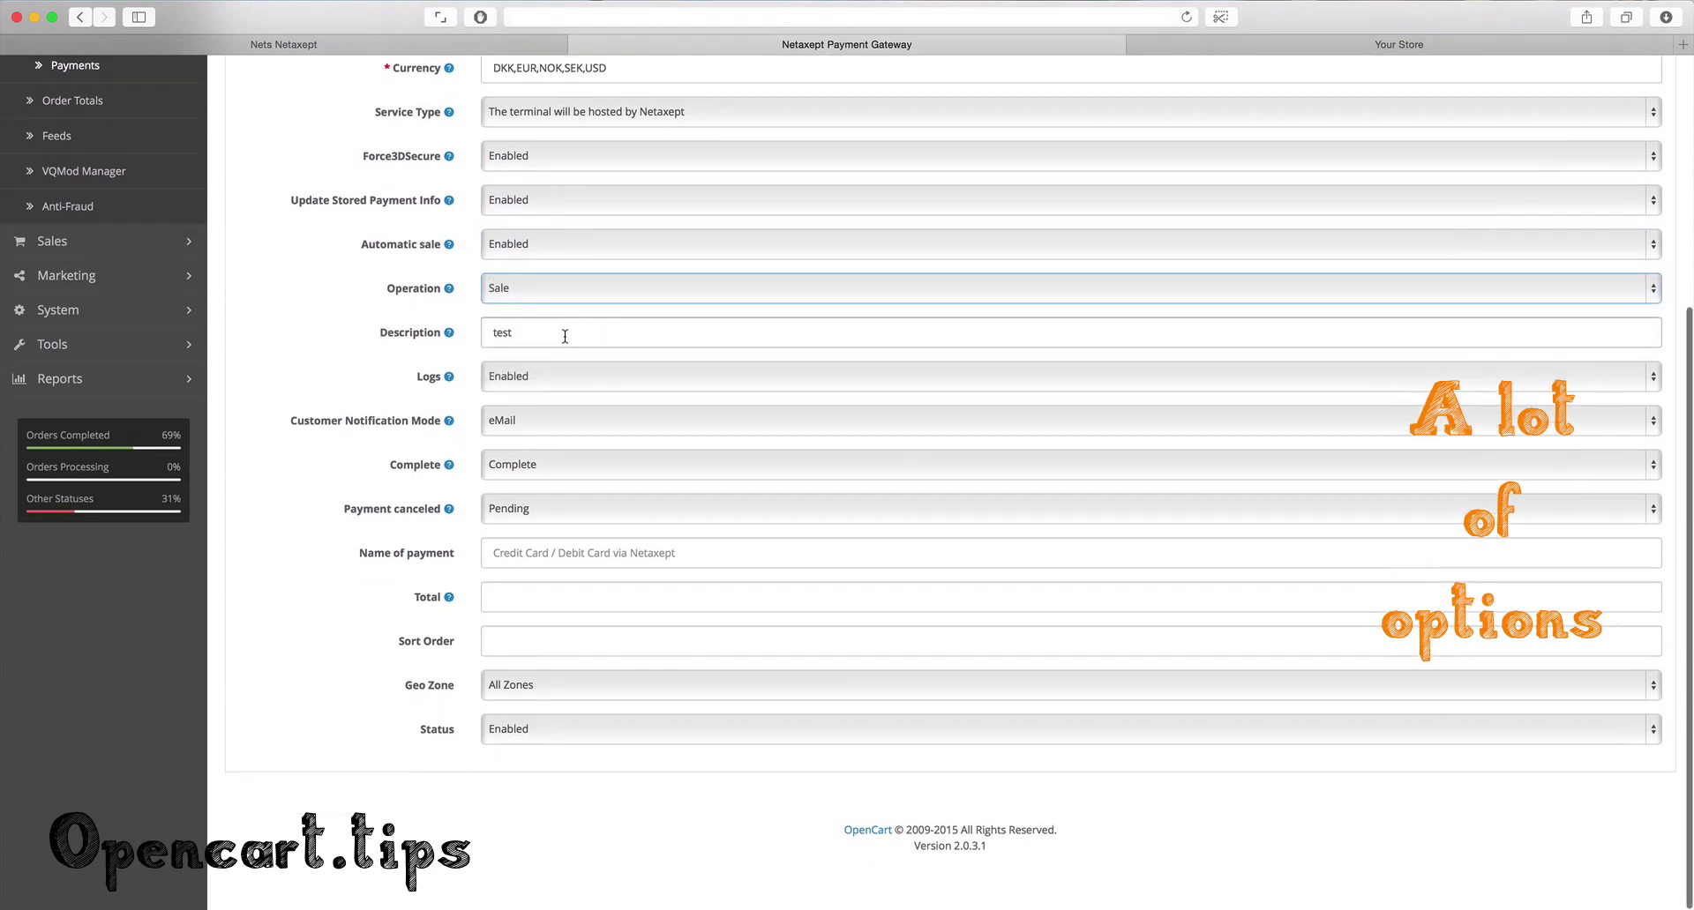
Step: Examine the choices for Logs, Customer Notification Mode, Complete and Payment canceled in the Netaxept settings
click(553, 378)
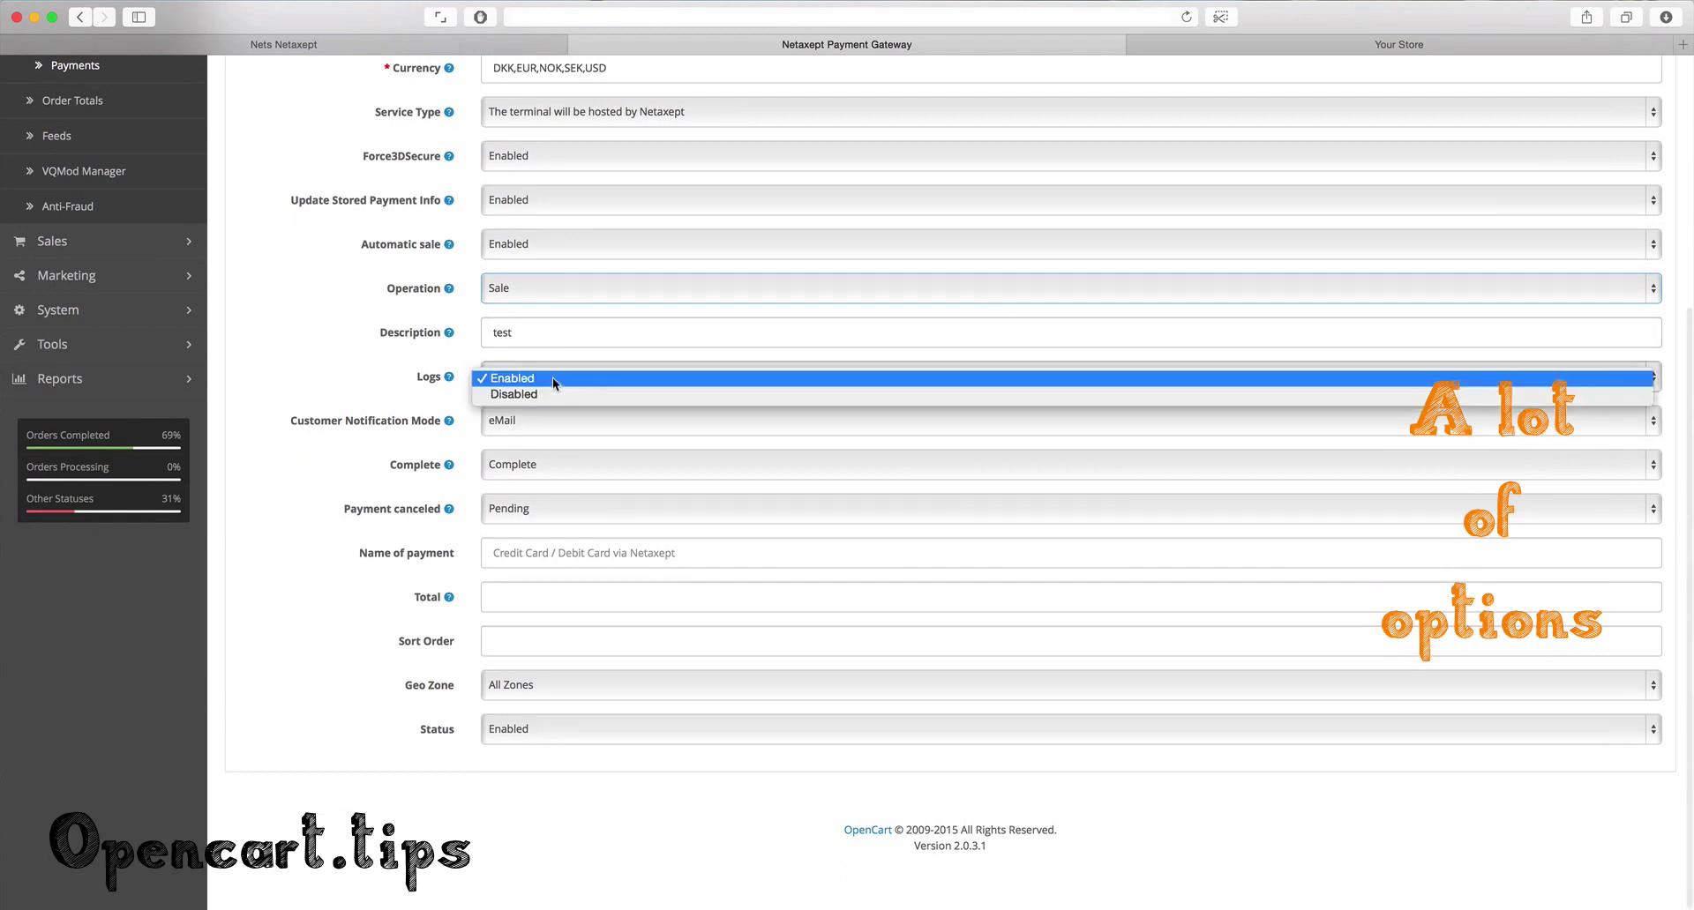
click(356, 353)
click(549, 422)
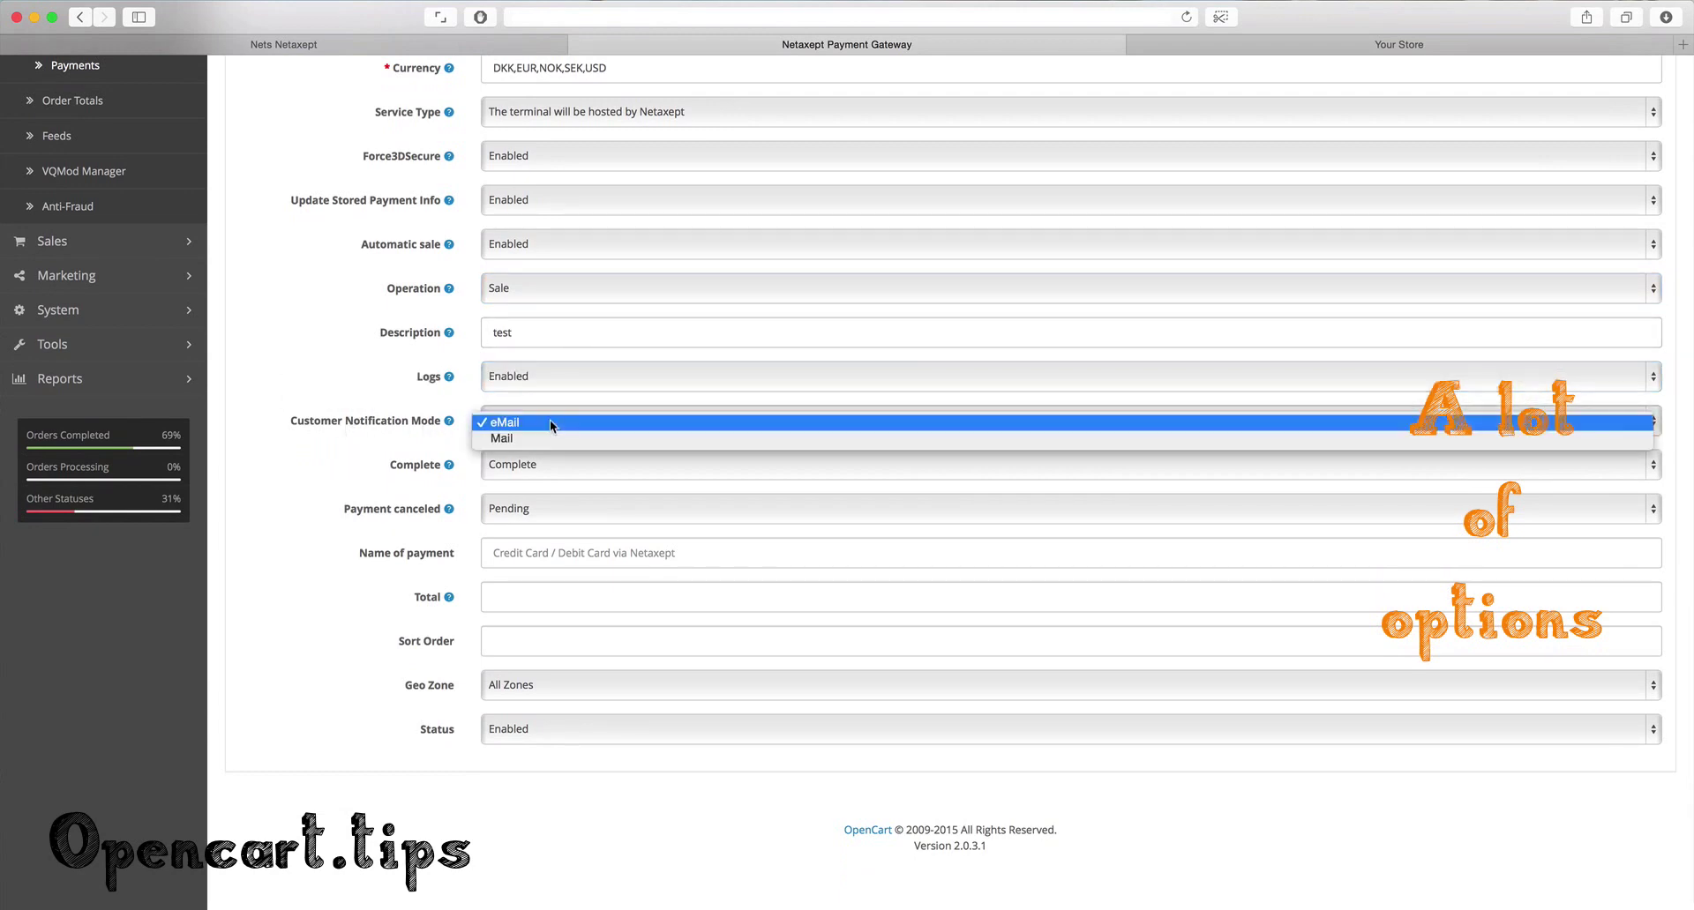
click(353, 369)
mouse_move(427, 421)
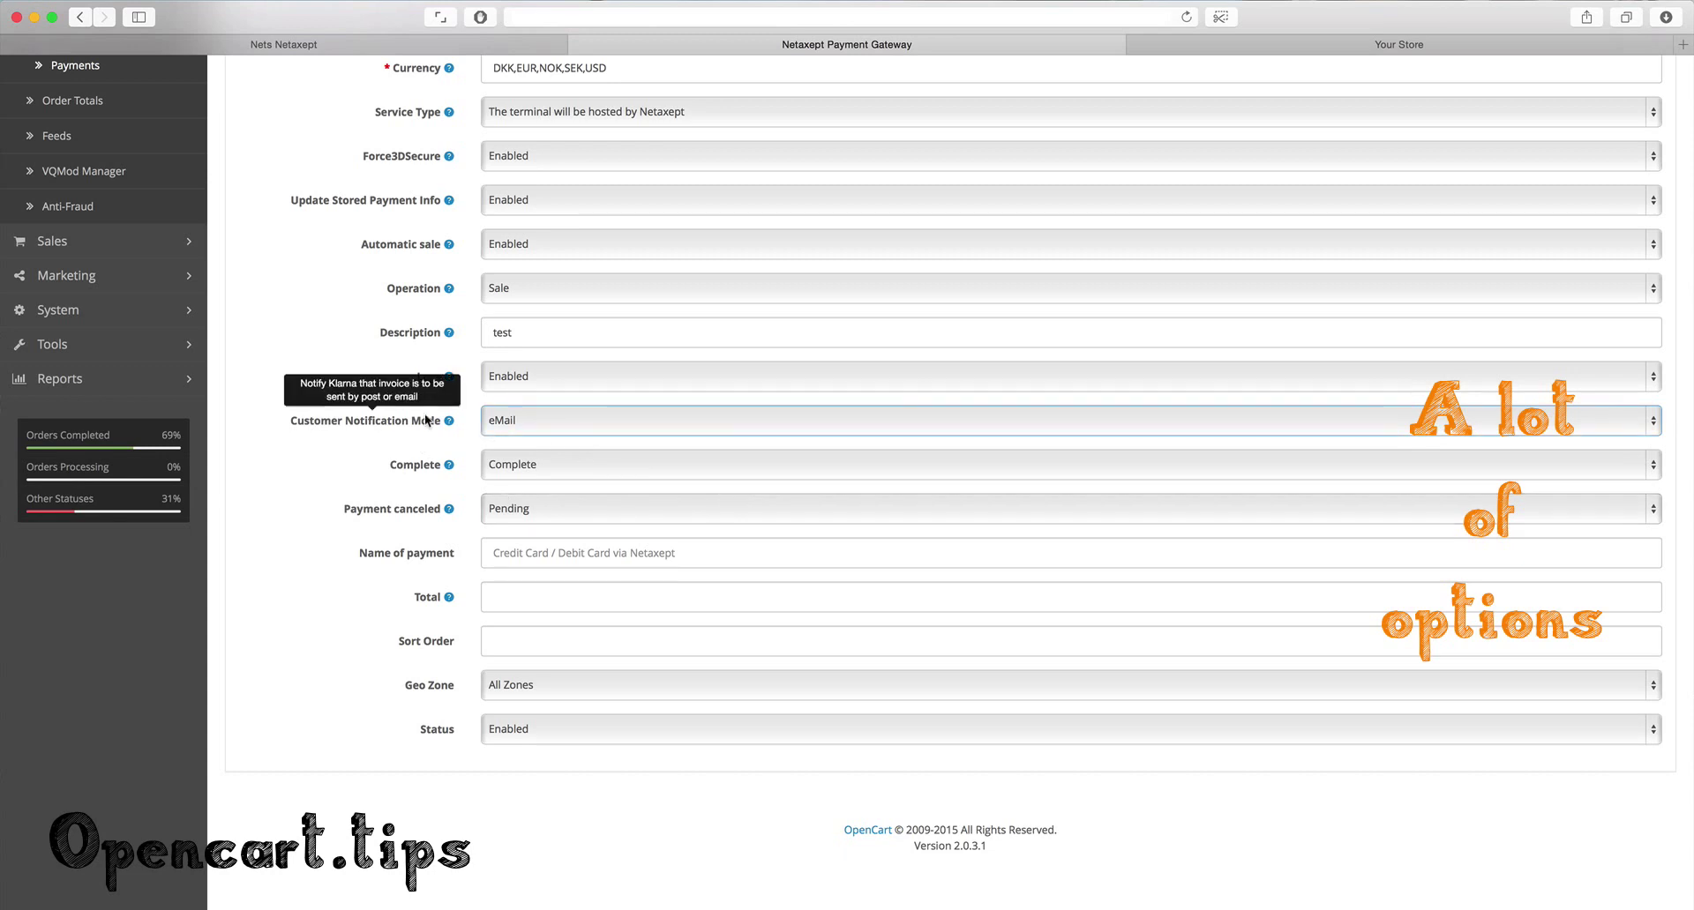
click(546, 470)
click(336, 454)
click(489, 509)
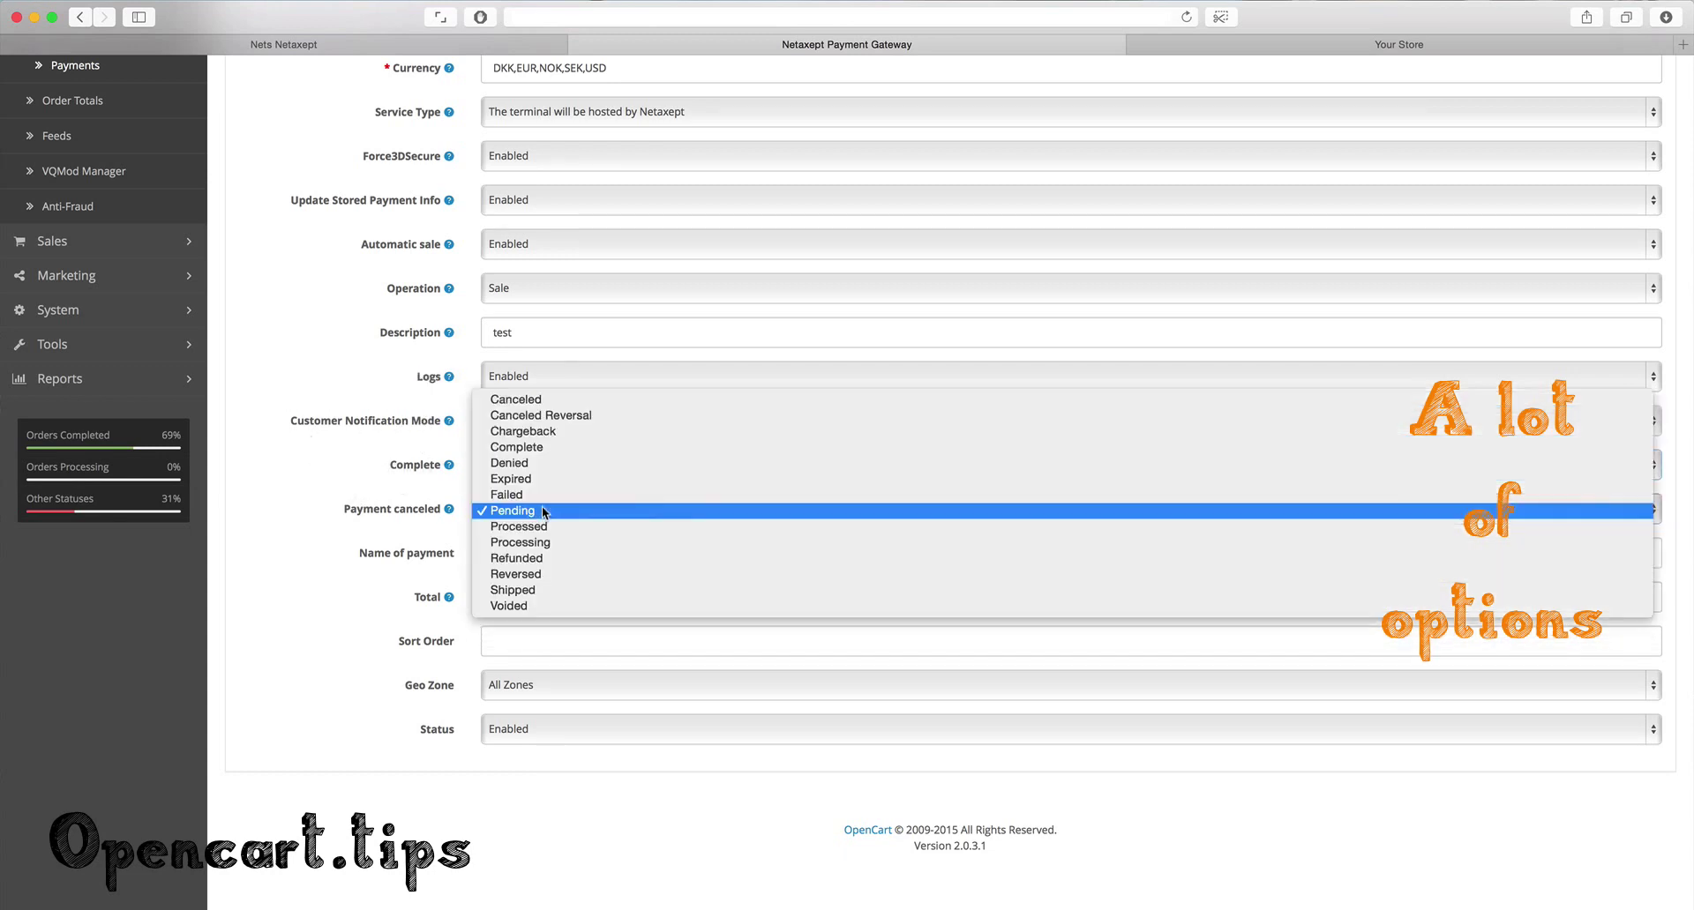
click(347, 471)
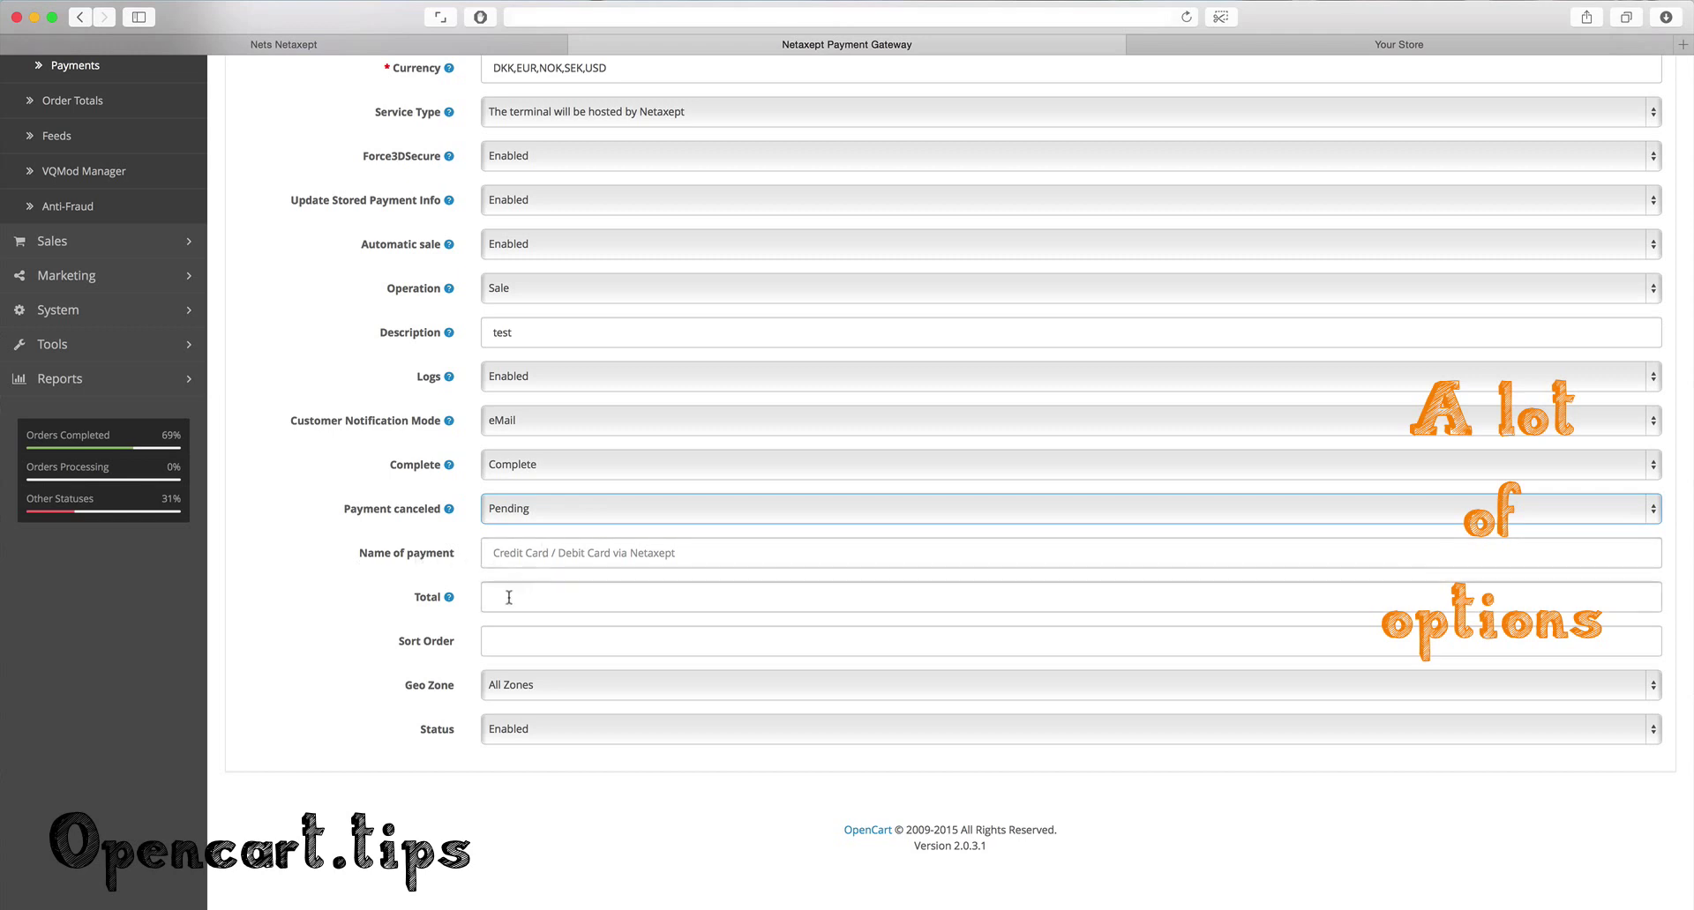
scroll(329, 168, up, 5)
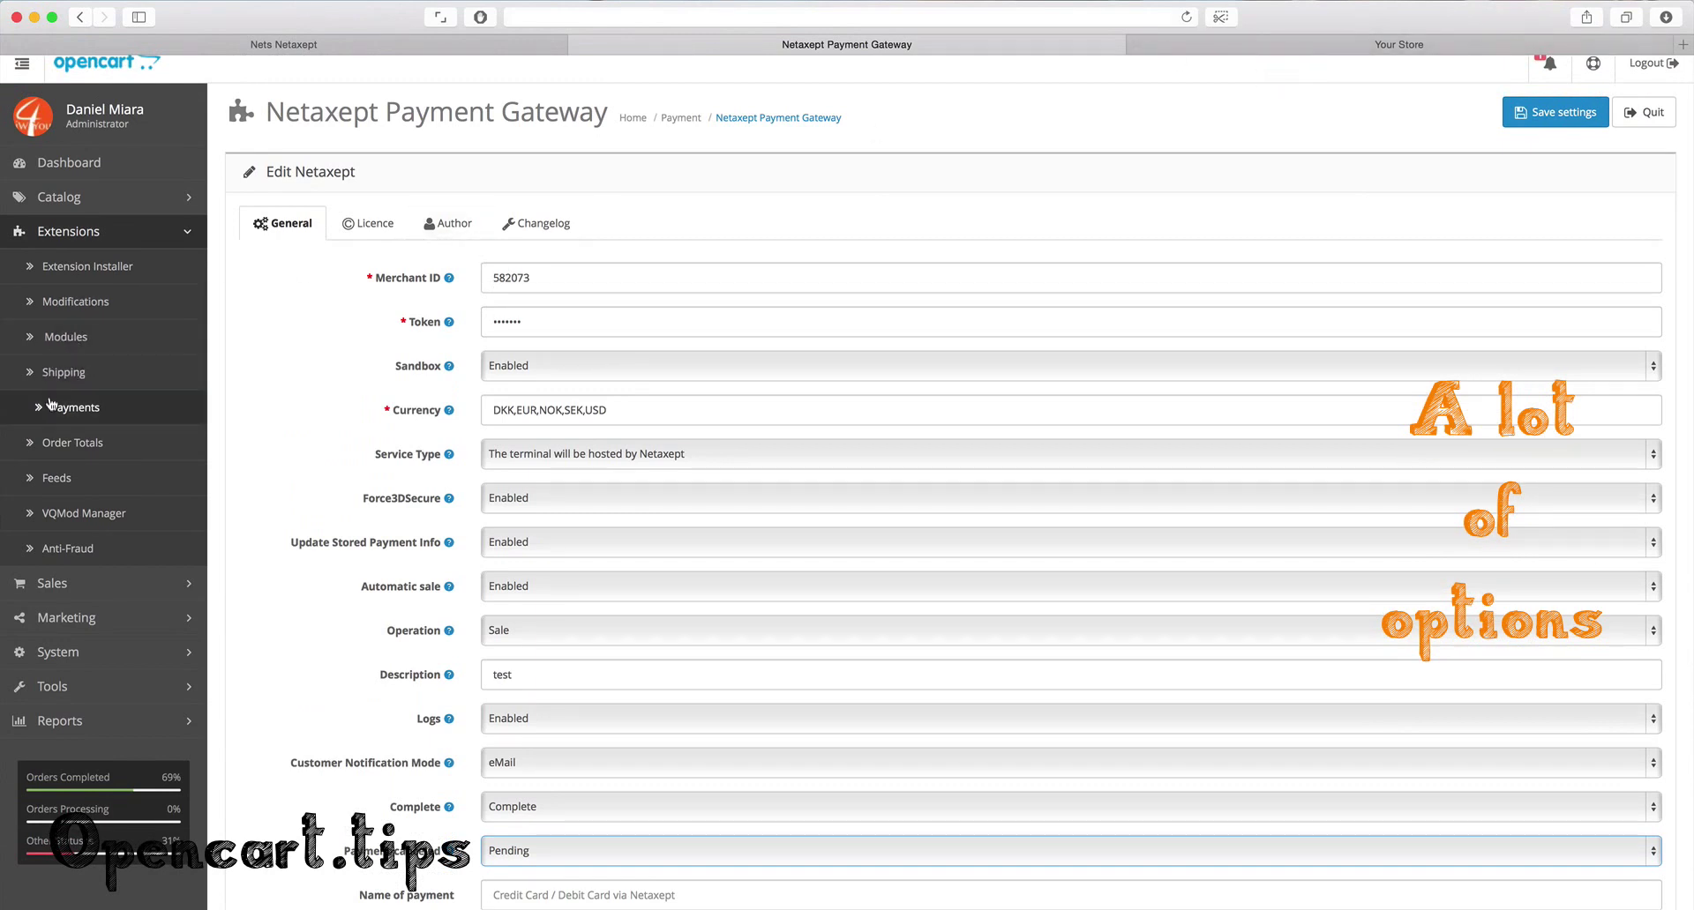
Step: Show the store's sales orders in a new browser tab and highlight the ID of the newest order
click(79, 584)
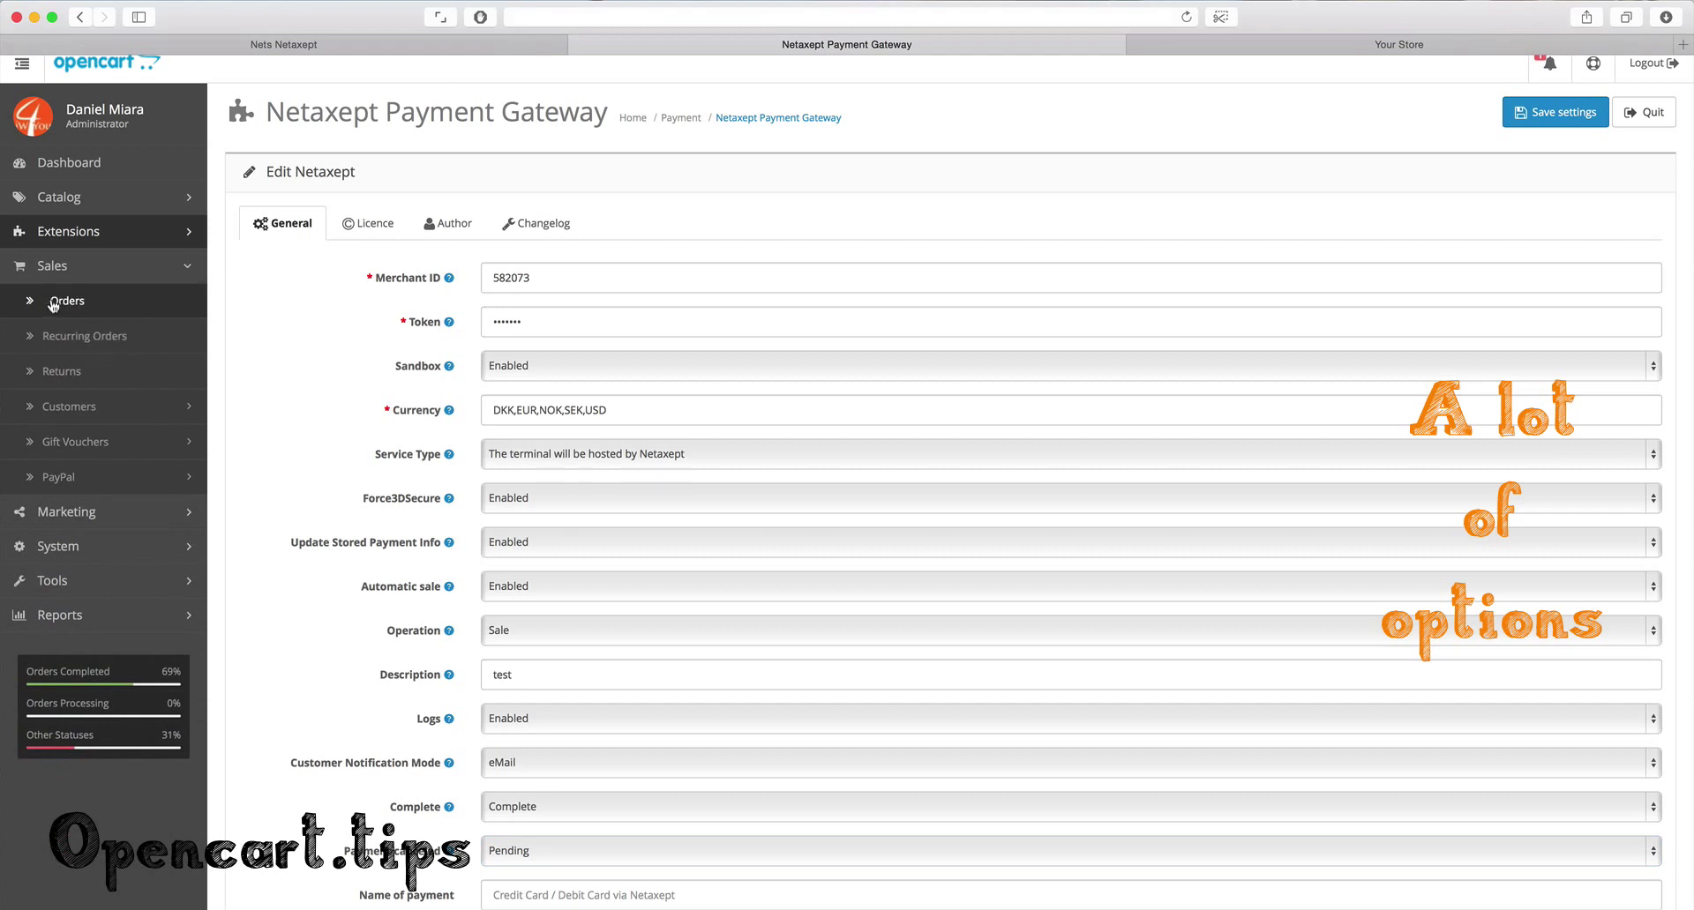
click(55, 298)
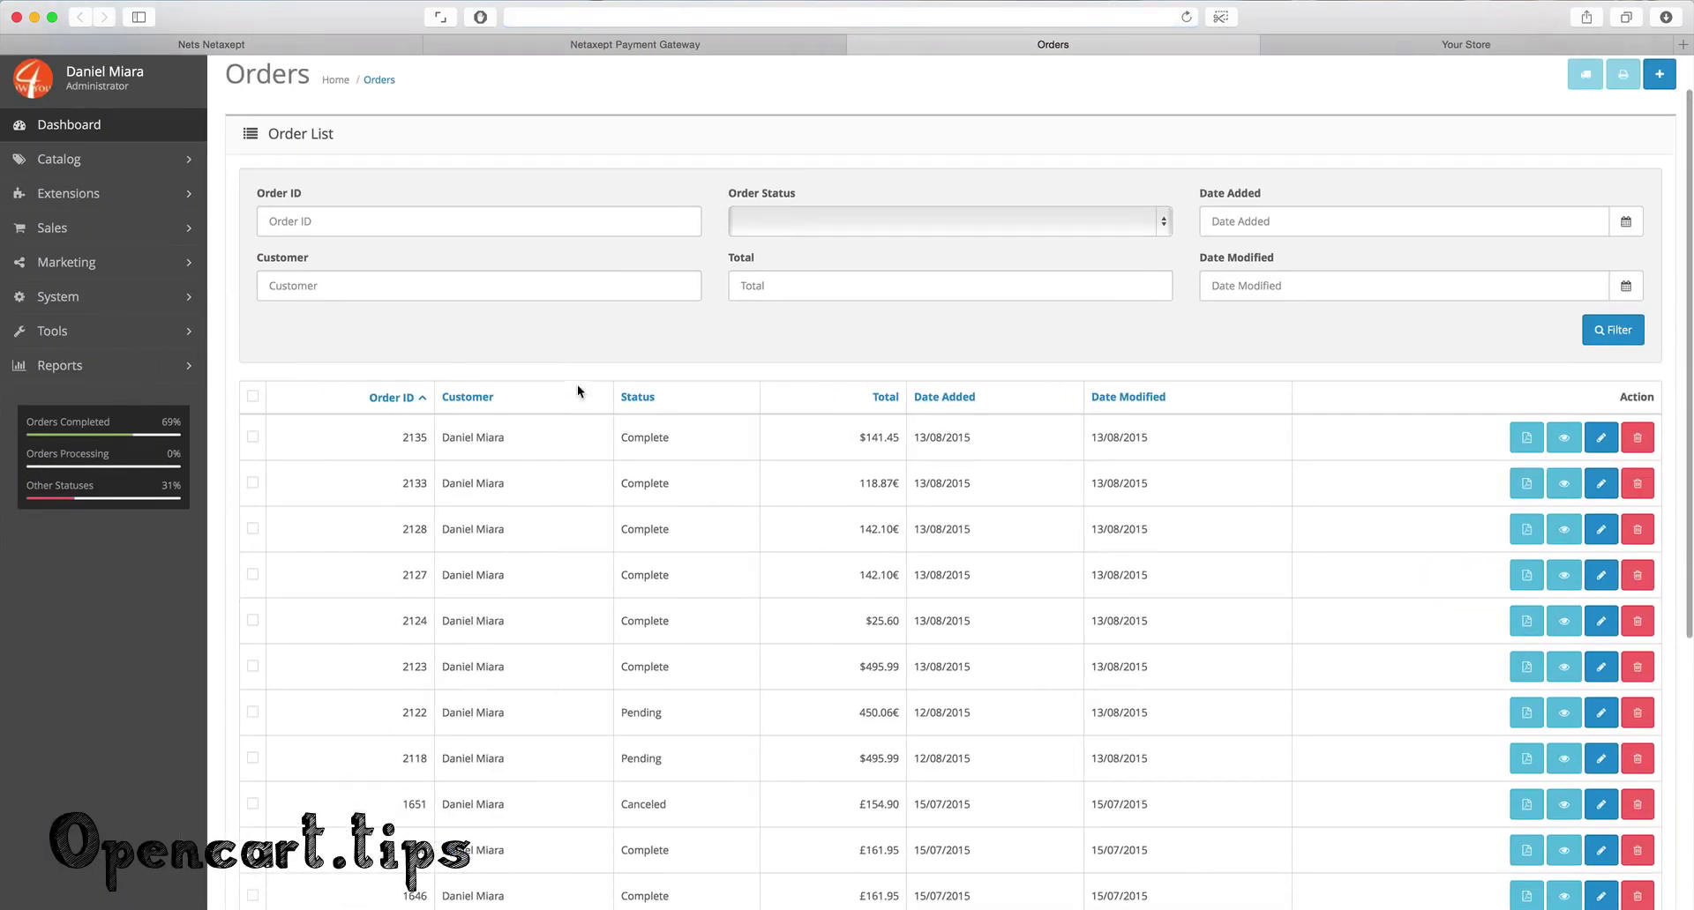
scroll(577, 385, down, 3)
double_click(413, 337)
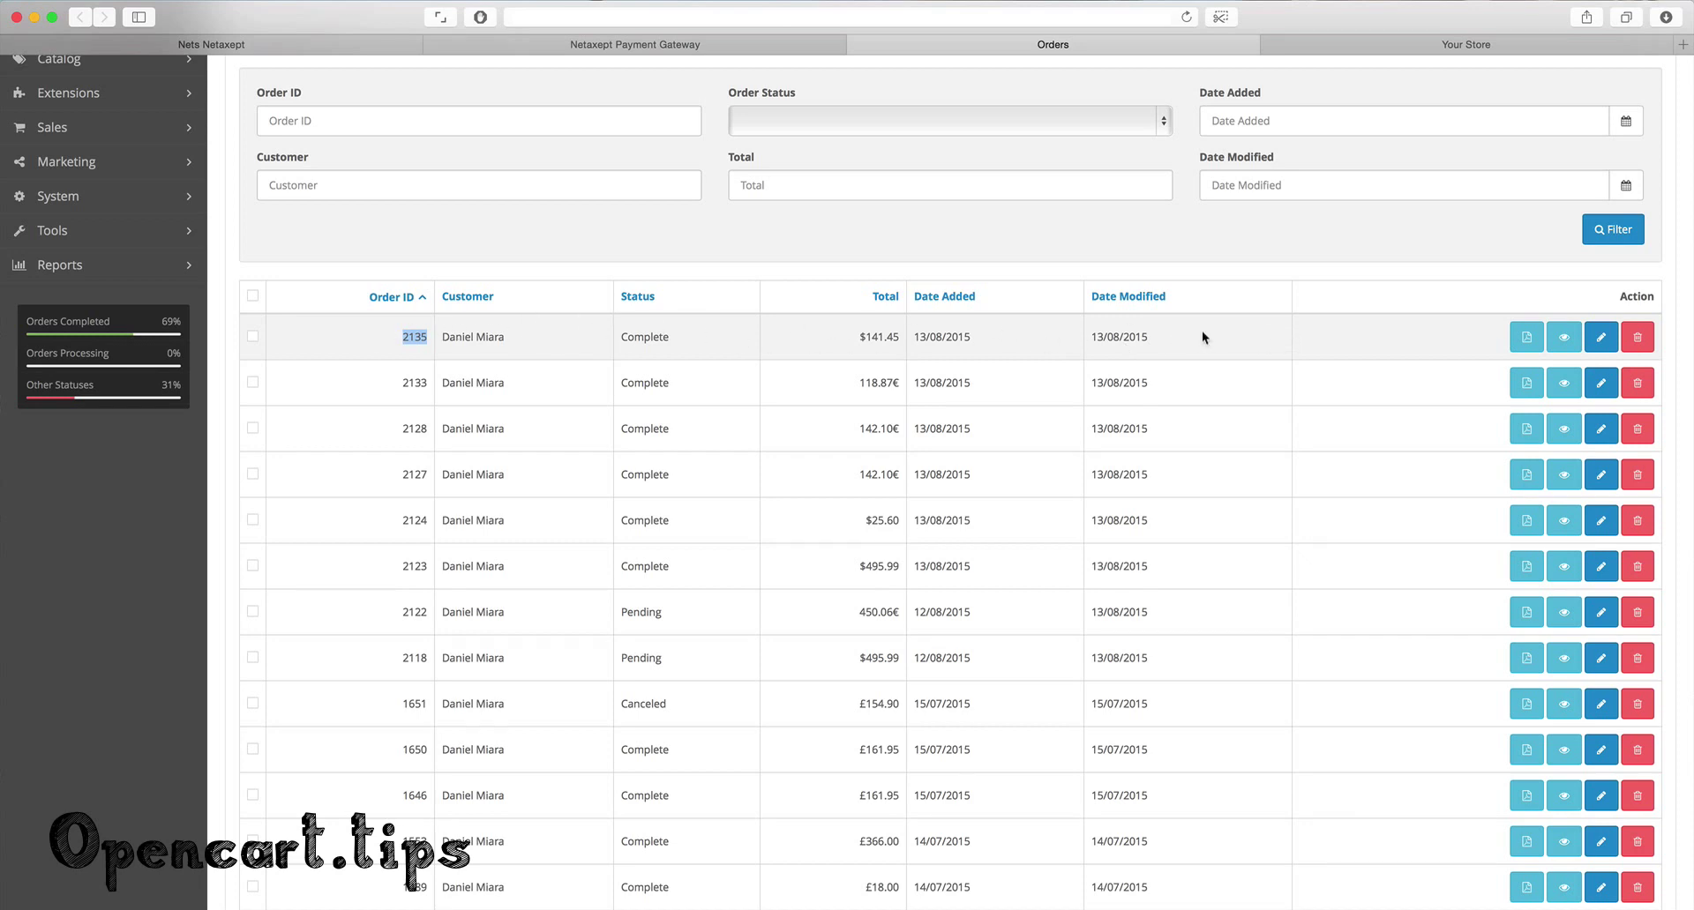
scroll(1201, 337, up, 3)
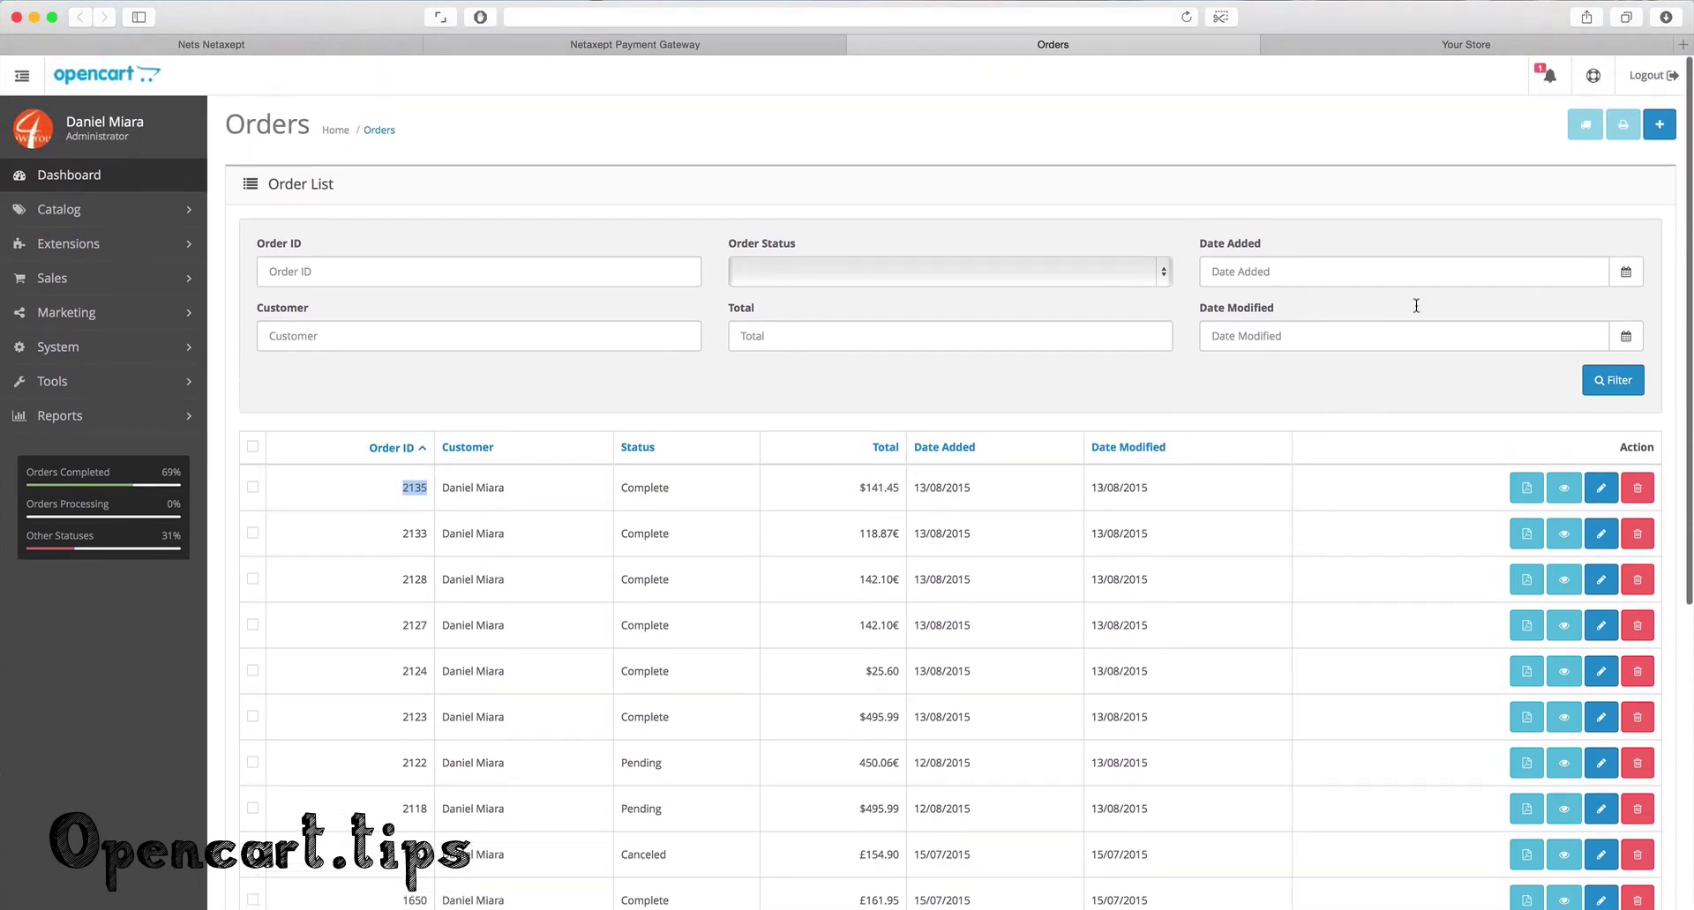
Step: Add the iPod Classic from the storefront's Desktops category to the cart and set the currency to Kr Nok
click(1469, 46)
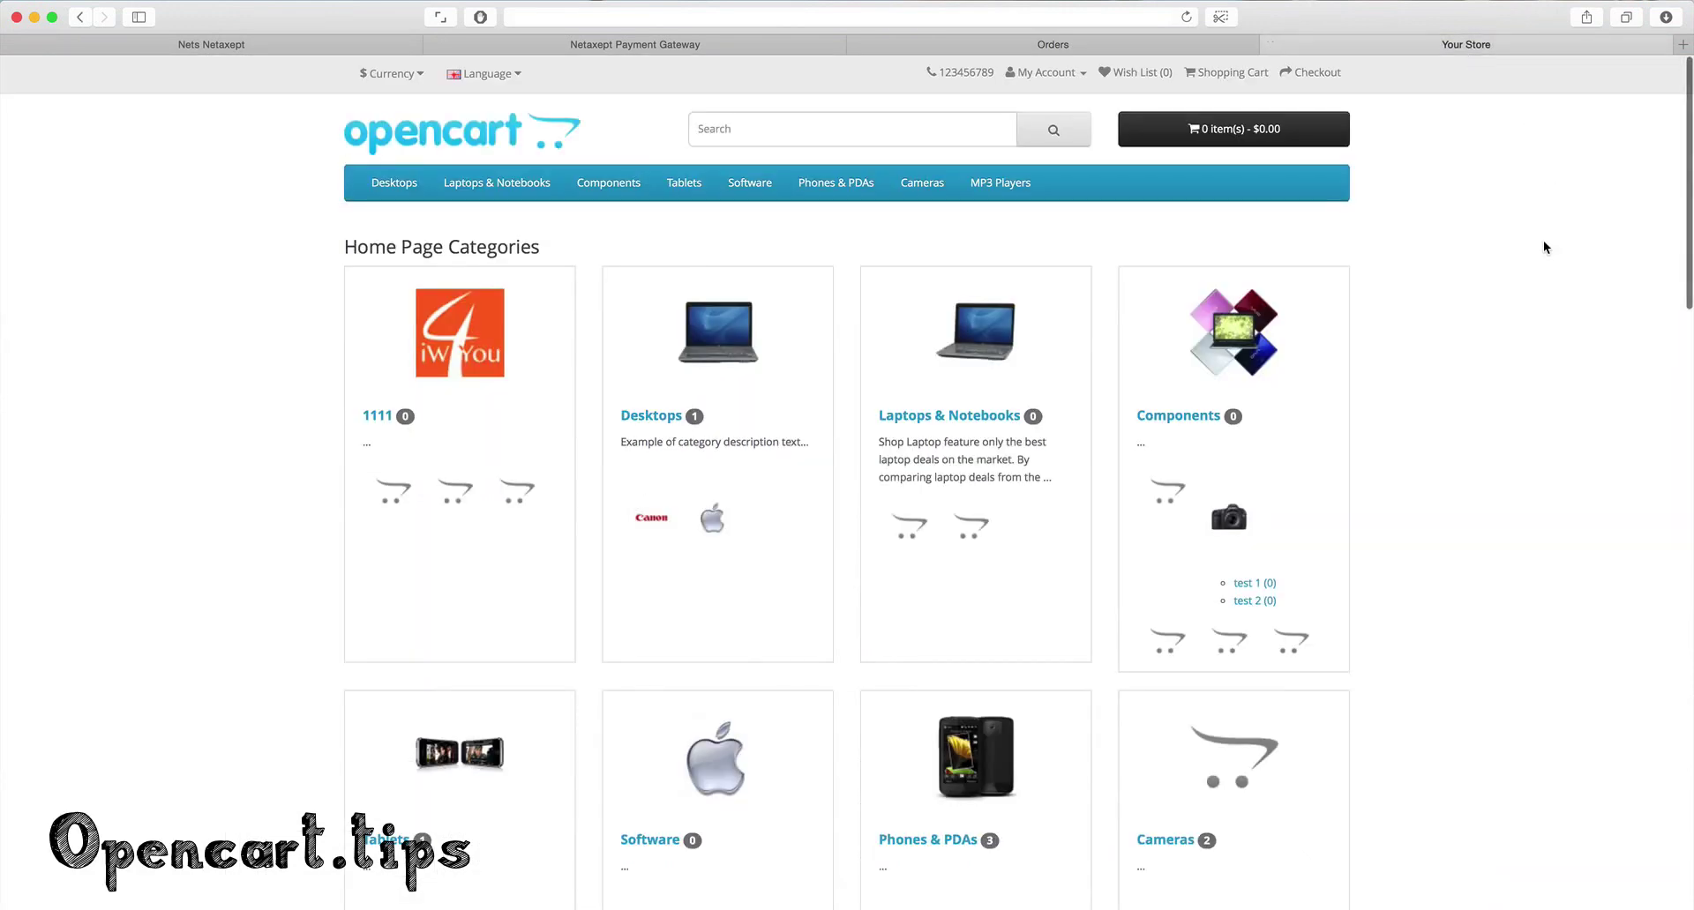
click(716, 333)
scroll(960, 455, down, 3)
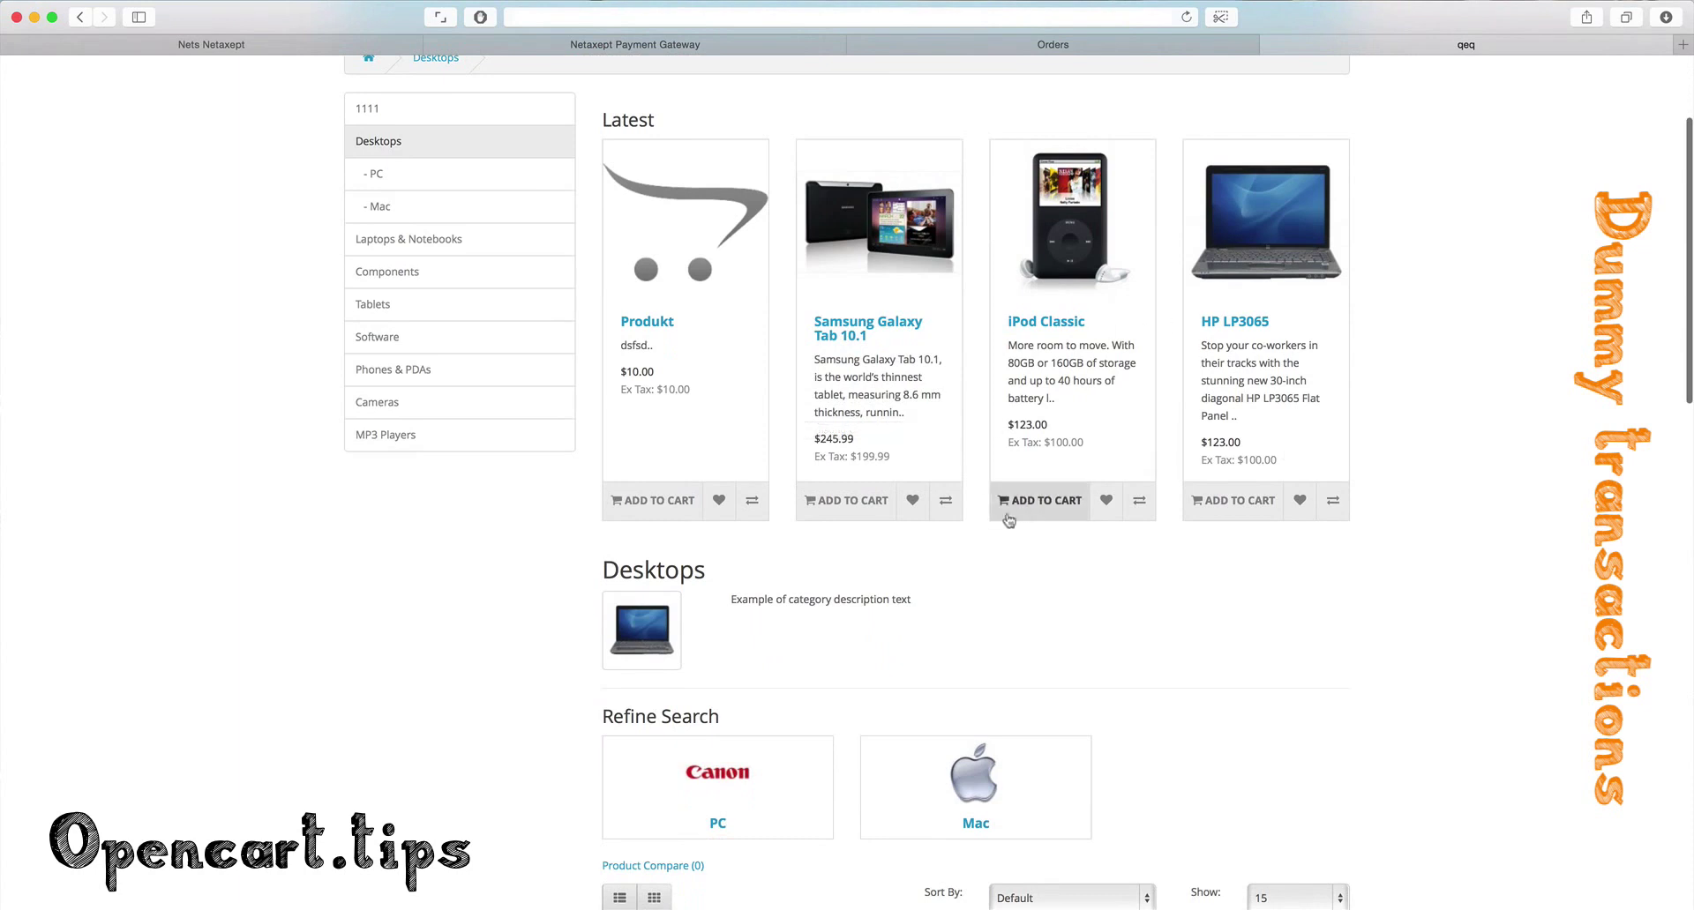
click(1030, 503)
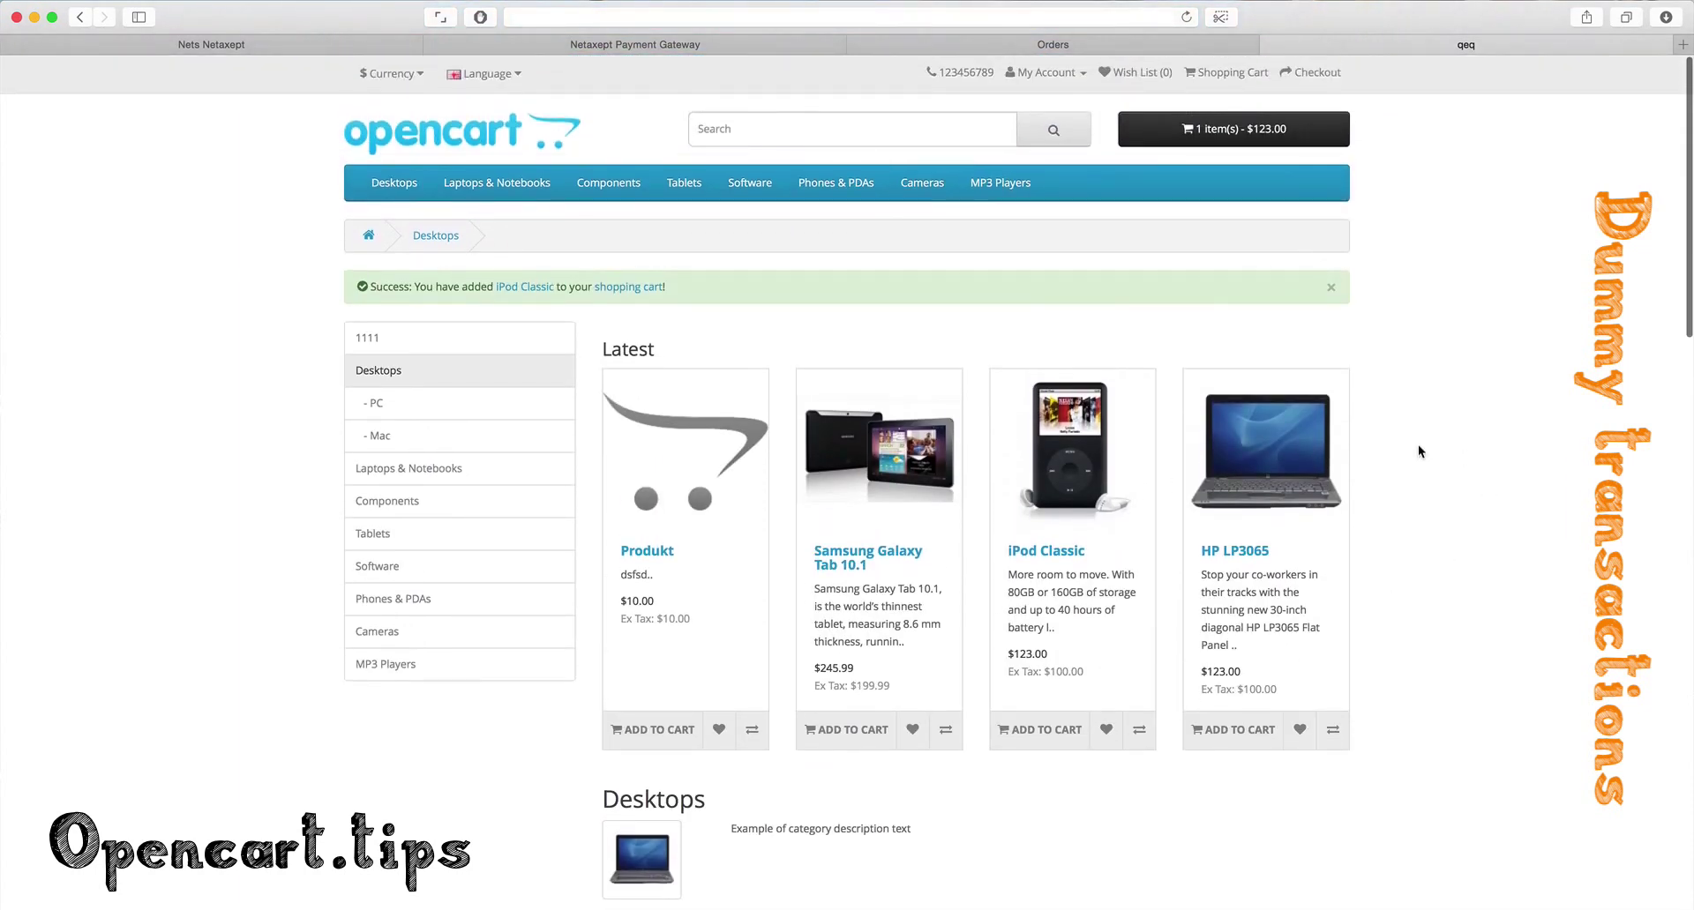
click(390, 76)
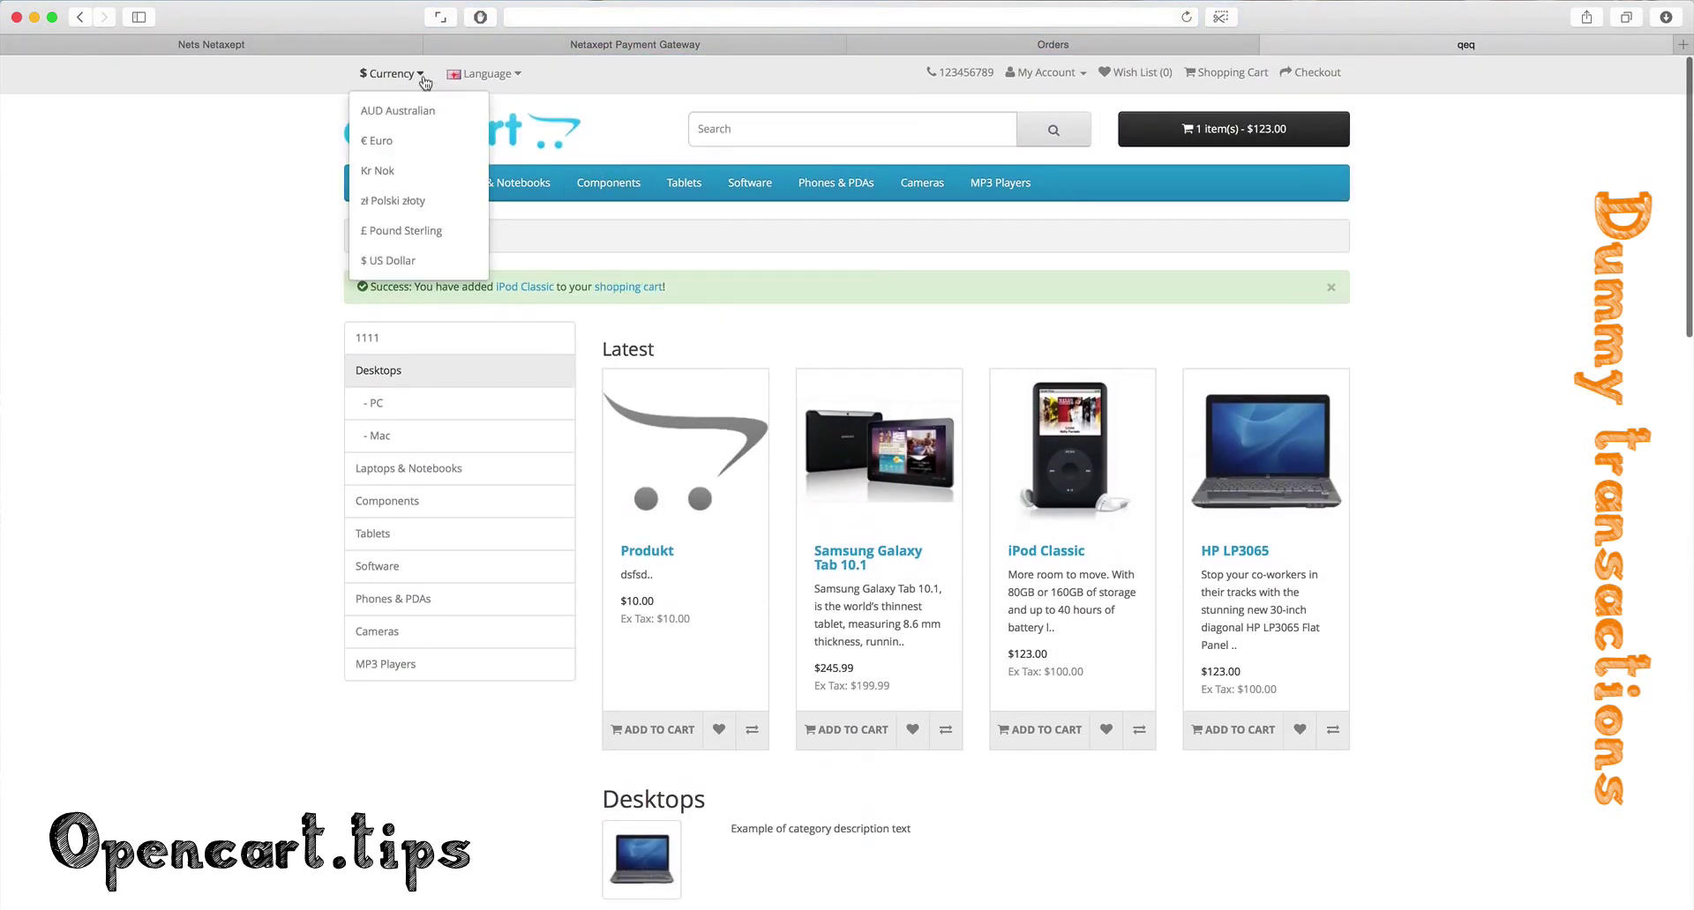
click(397, 172)
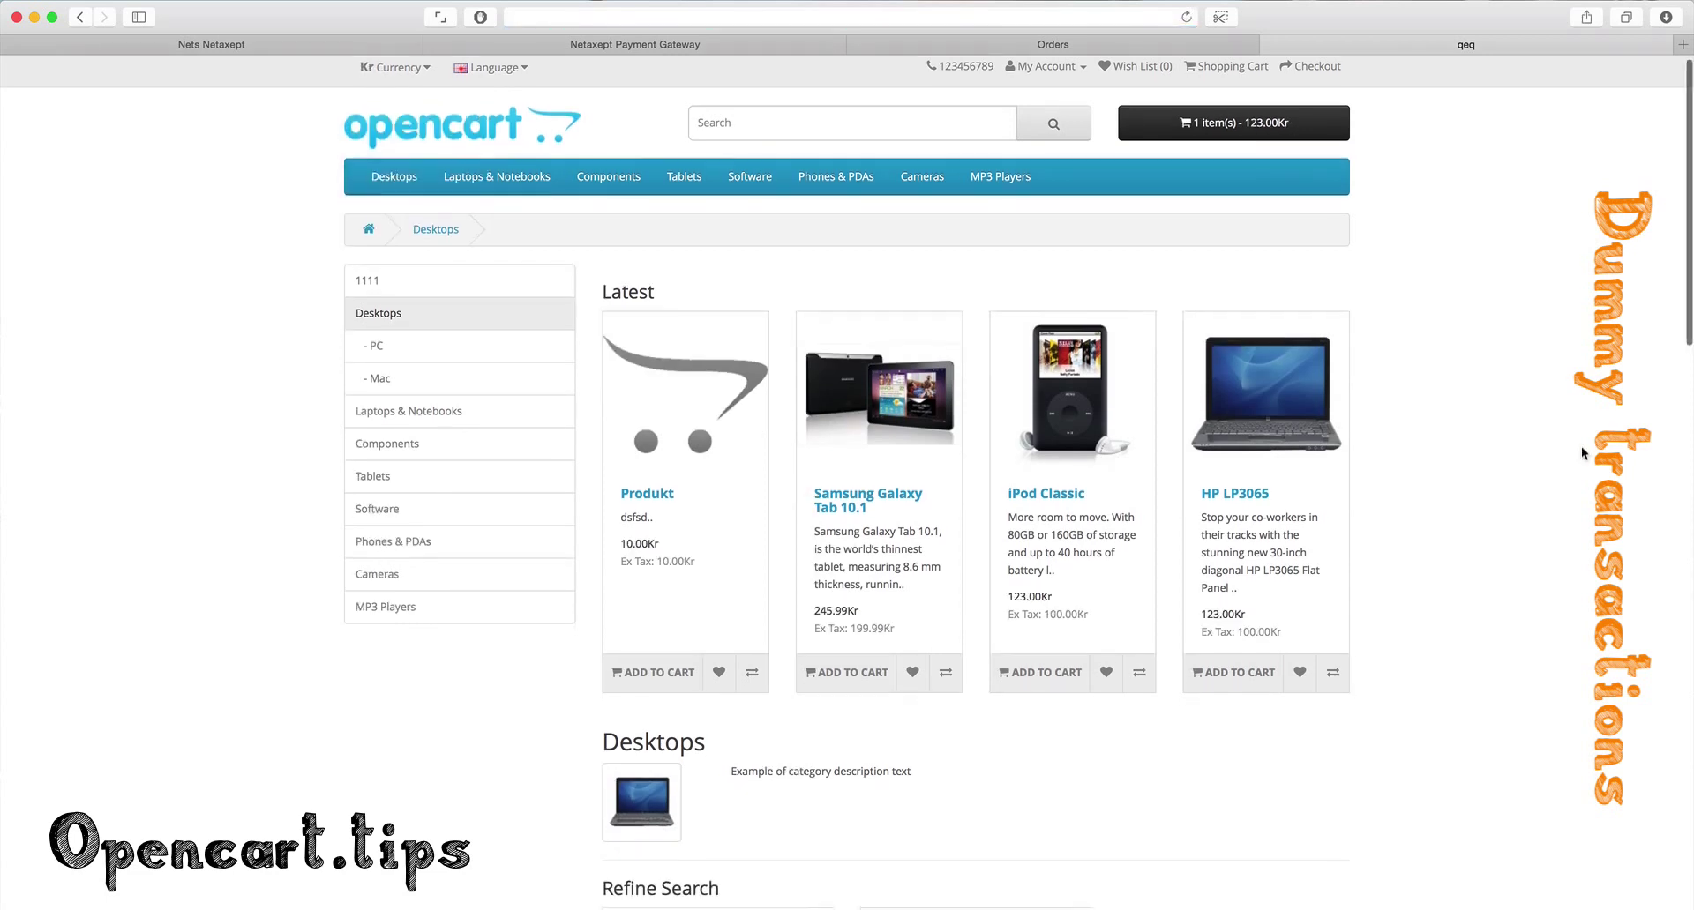
Step: Start checkout for the cart and accept the existing address for both the billing and delivery details
click(1233, 130)
click(1309, 346)
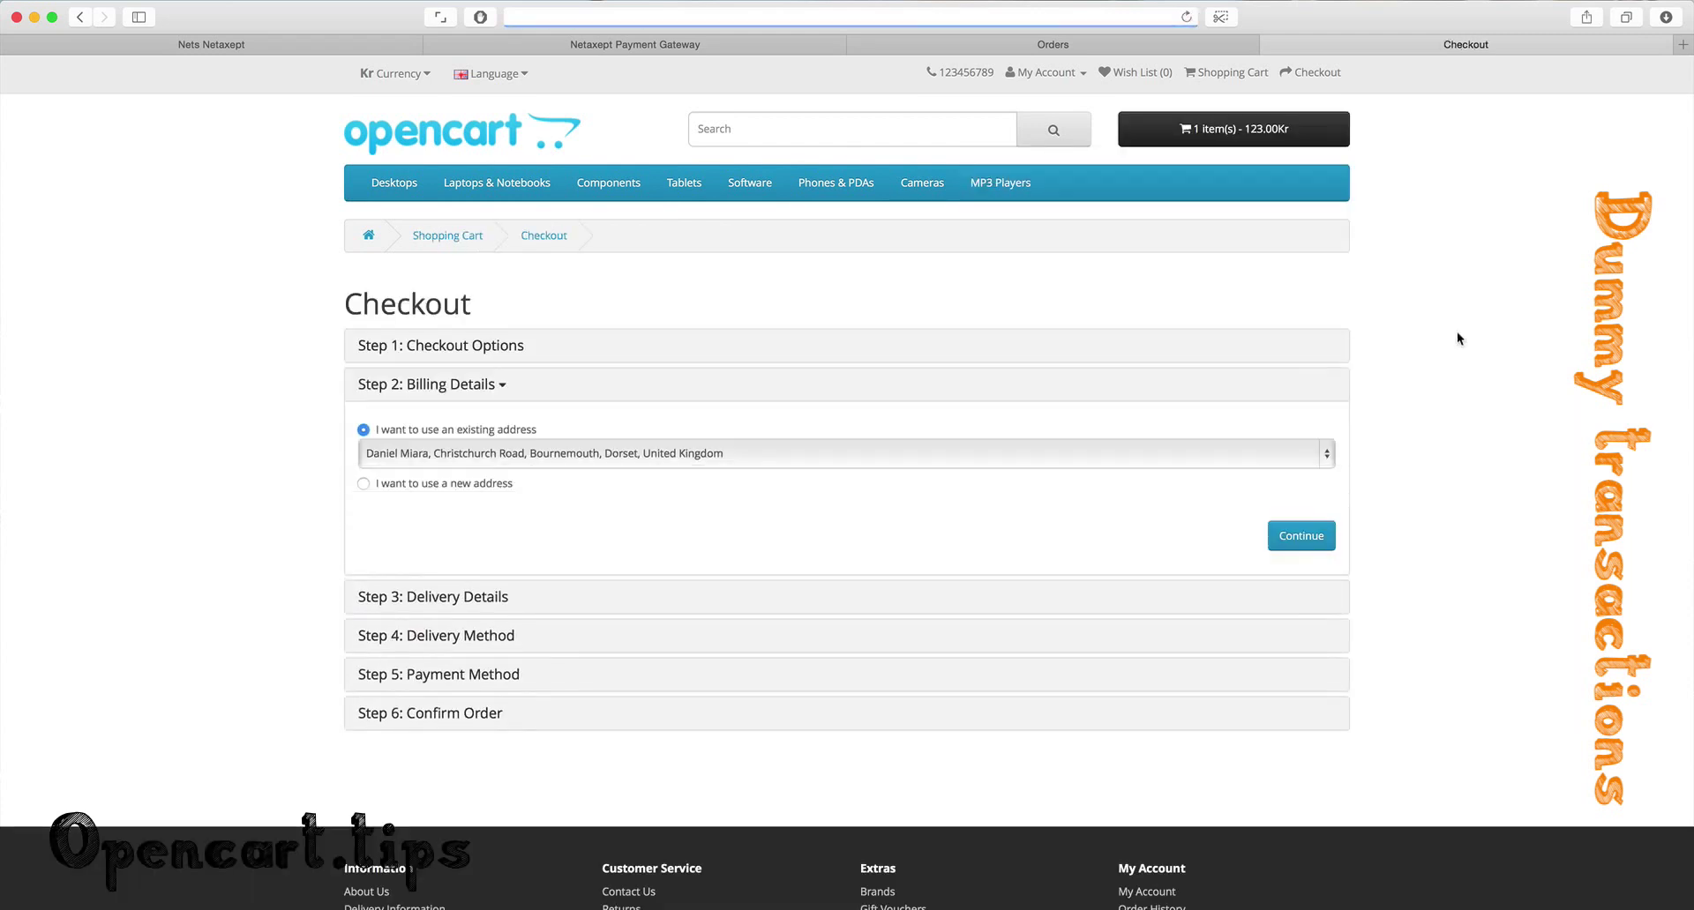
click(1301, 537)
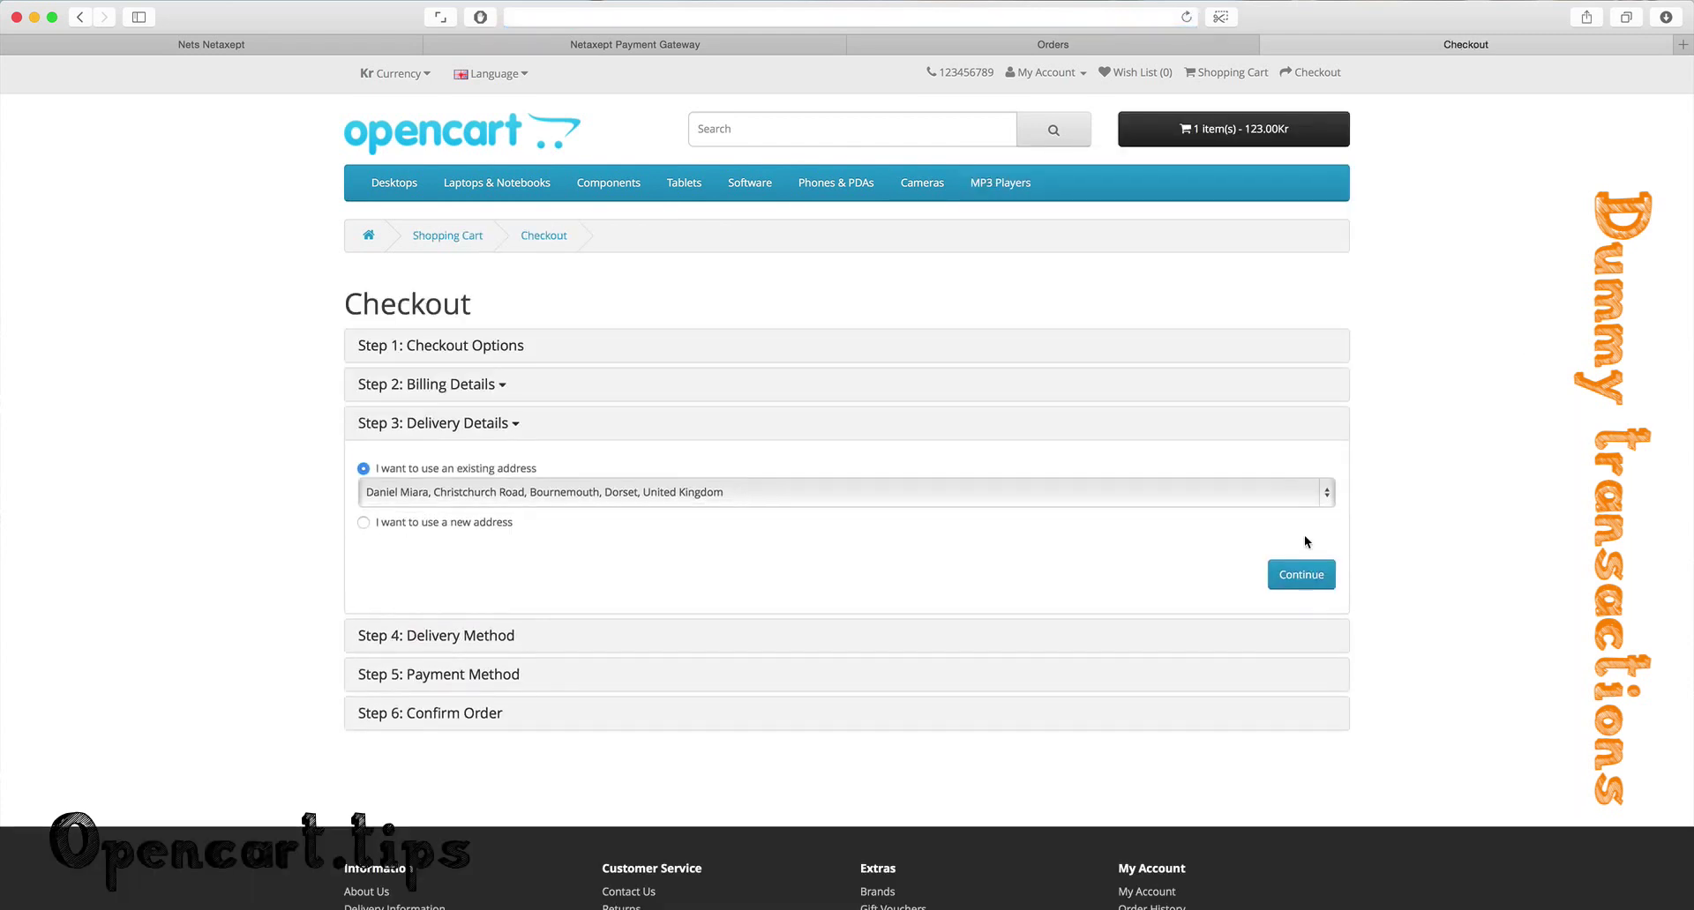
click(1288, 578)
Step: Proceed to order confirmation with Per Item Shipping Rate and Nets Netaxept Credit Card / Debit Card payment, with the Terms & Conditions accepted
scroll(1404, 548, down, 5)
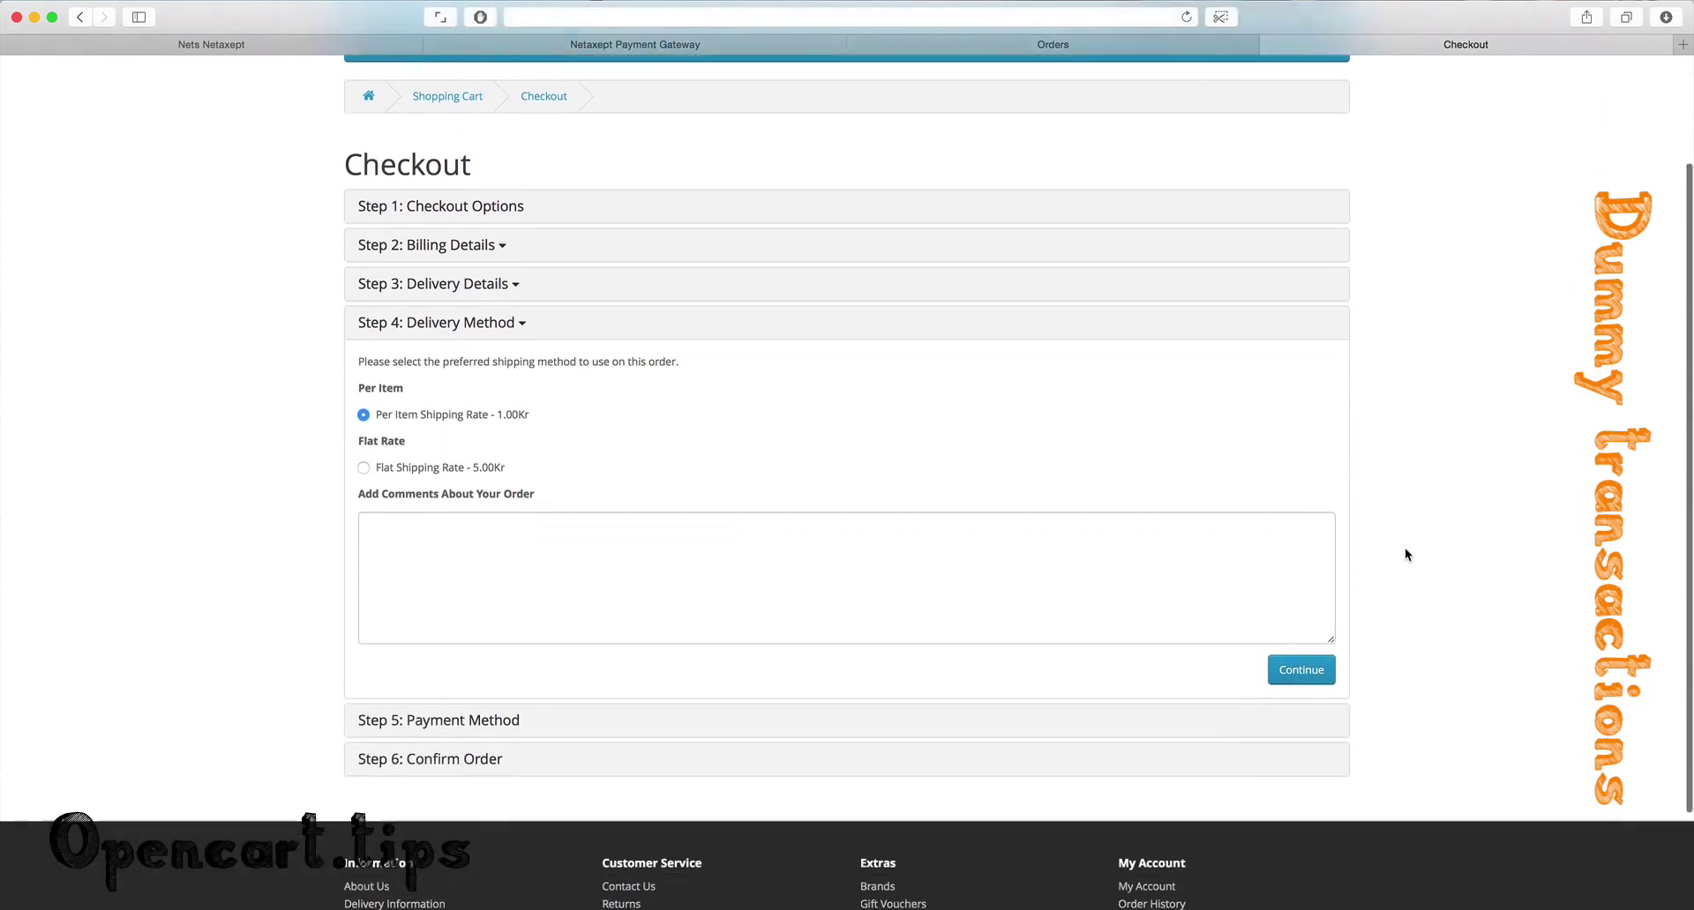
click(1304, 610)
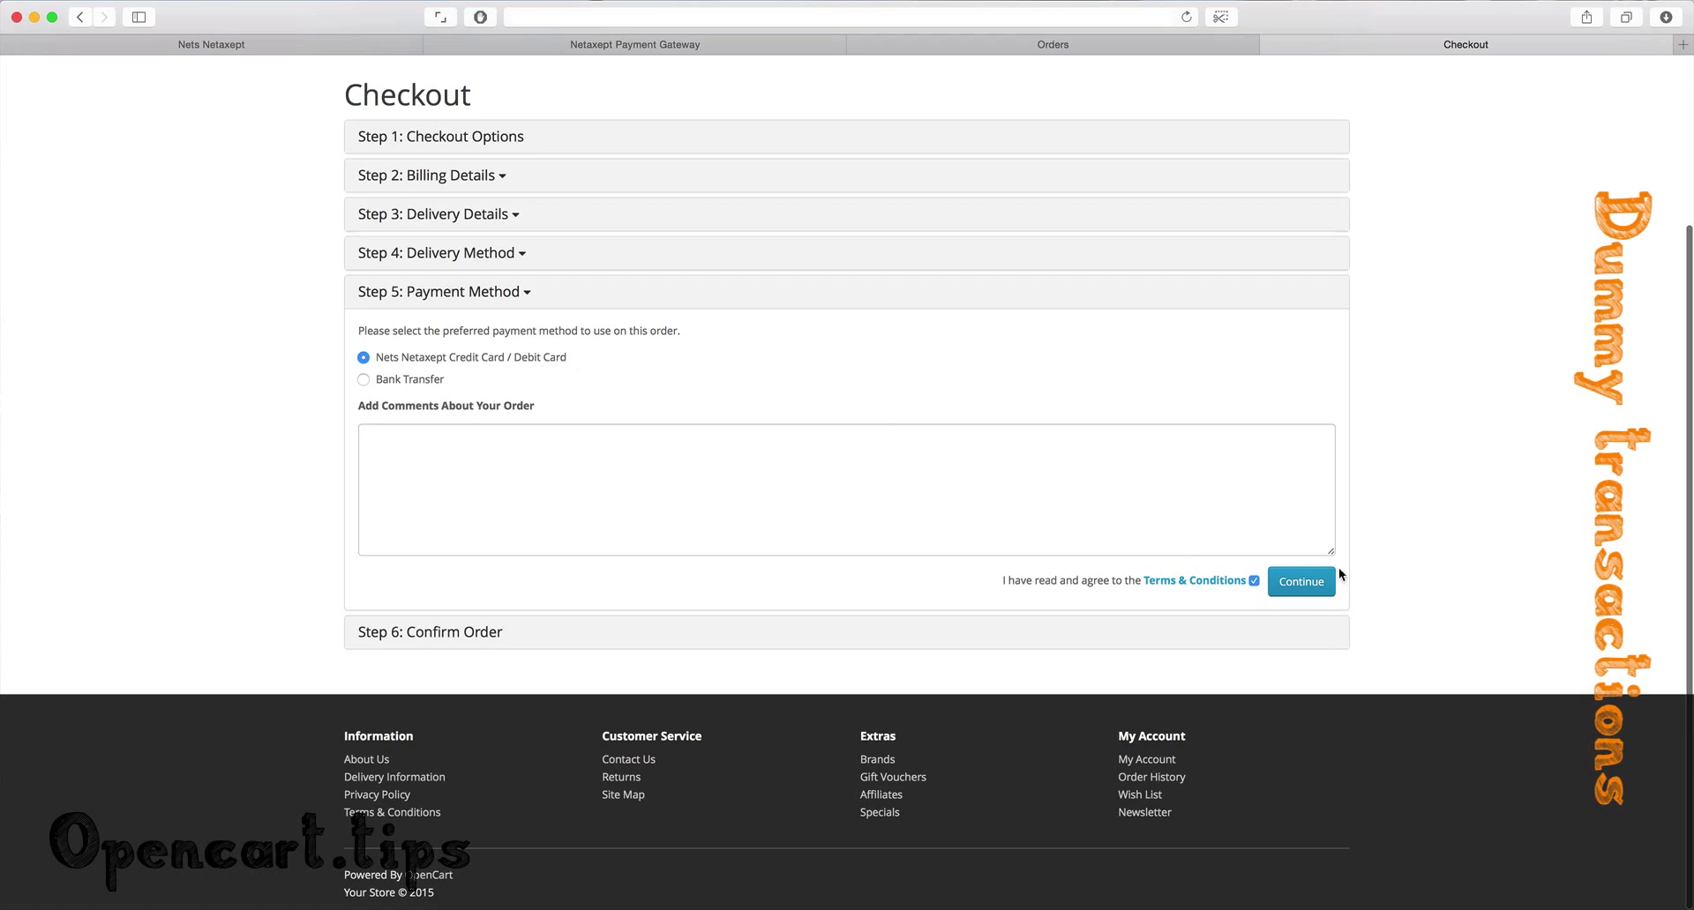
click(1297, 590)
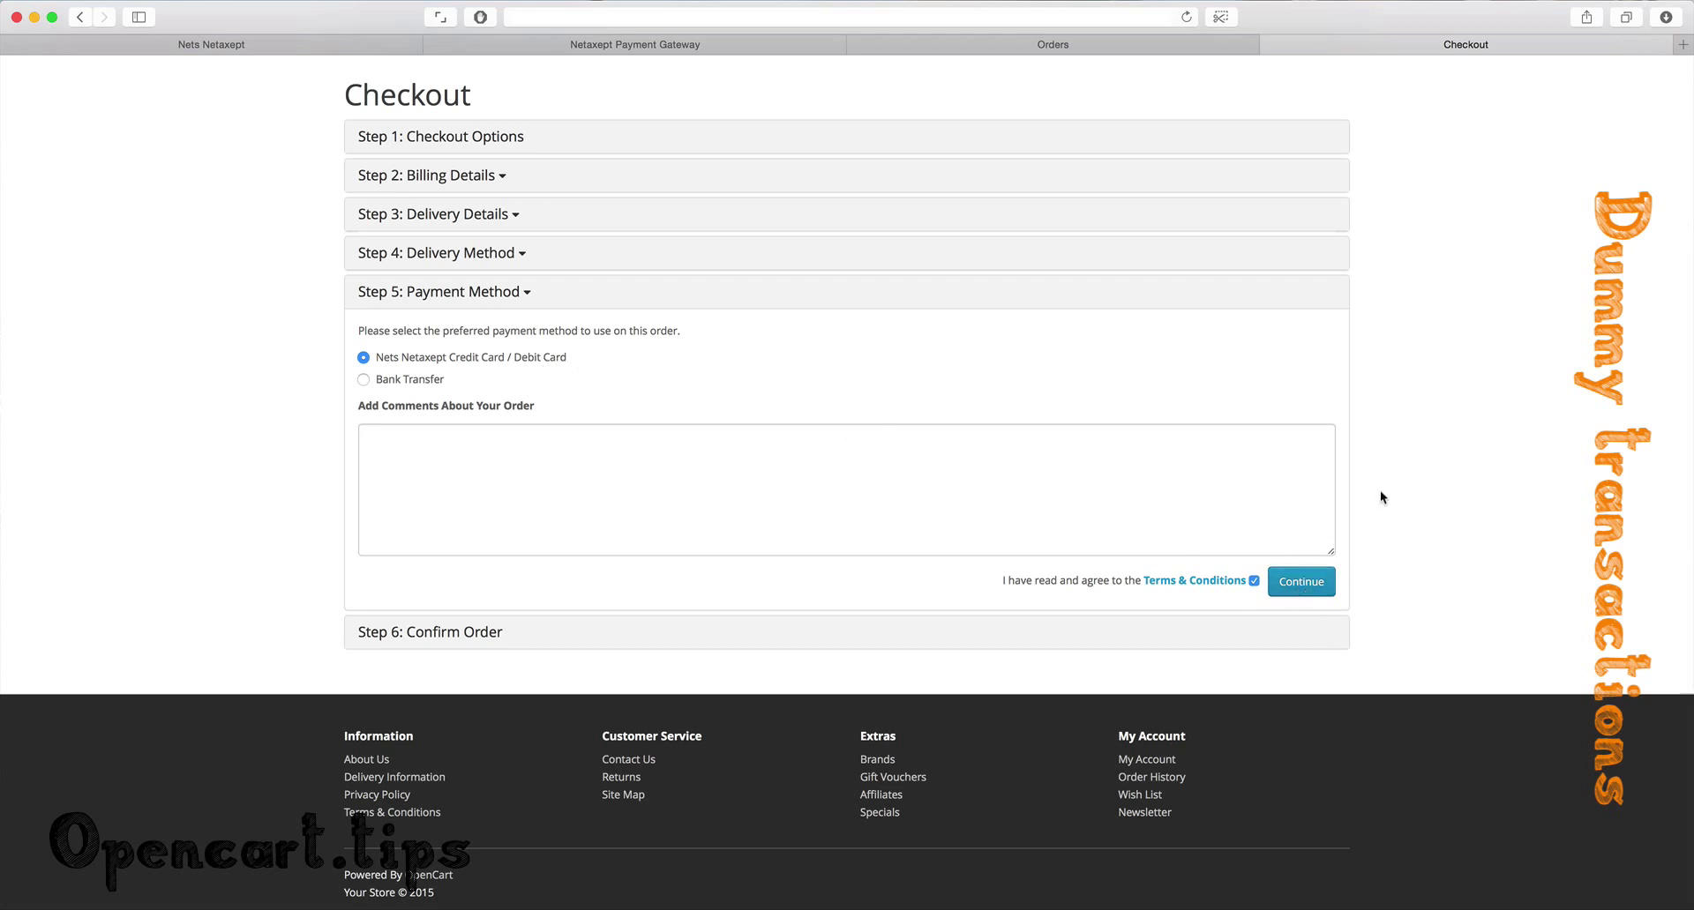
click(1281, 589)
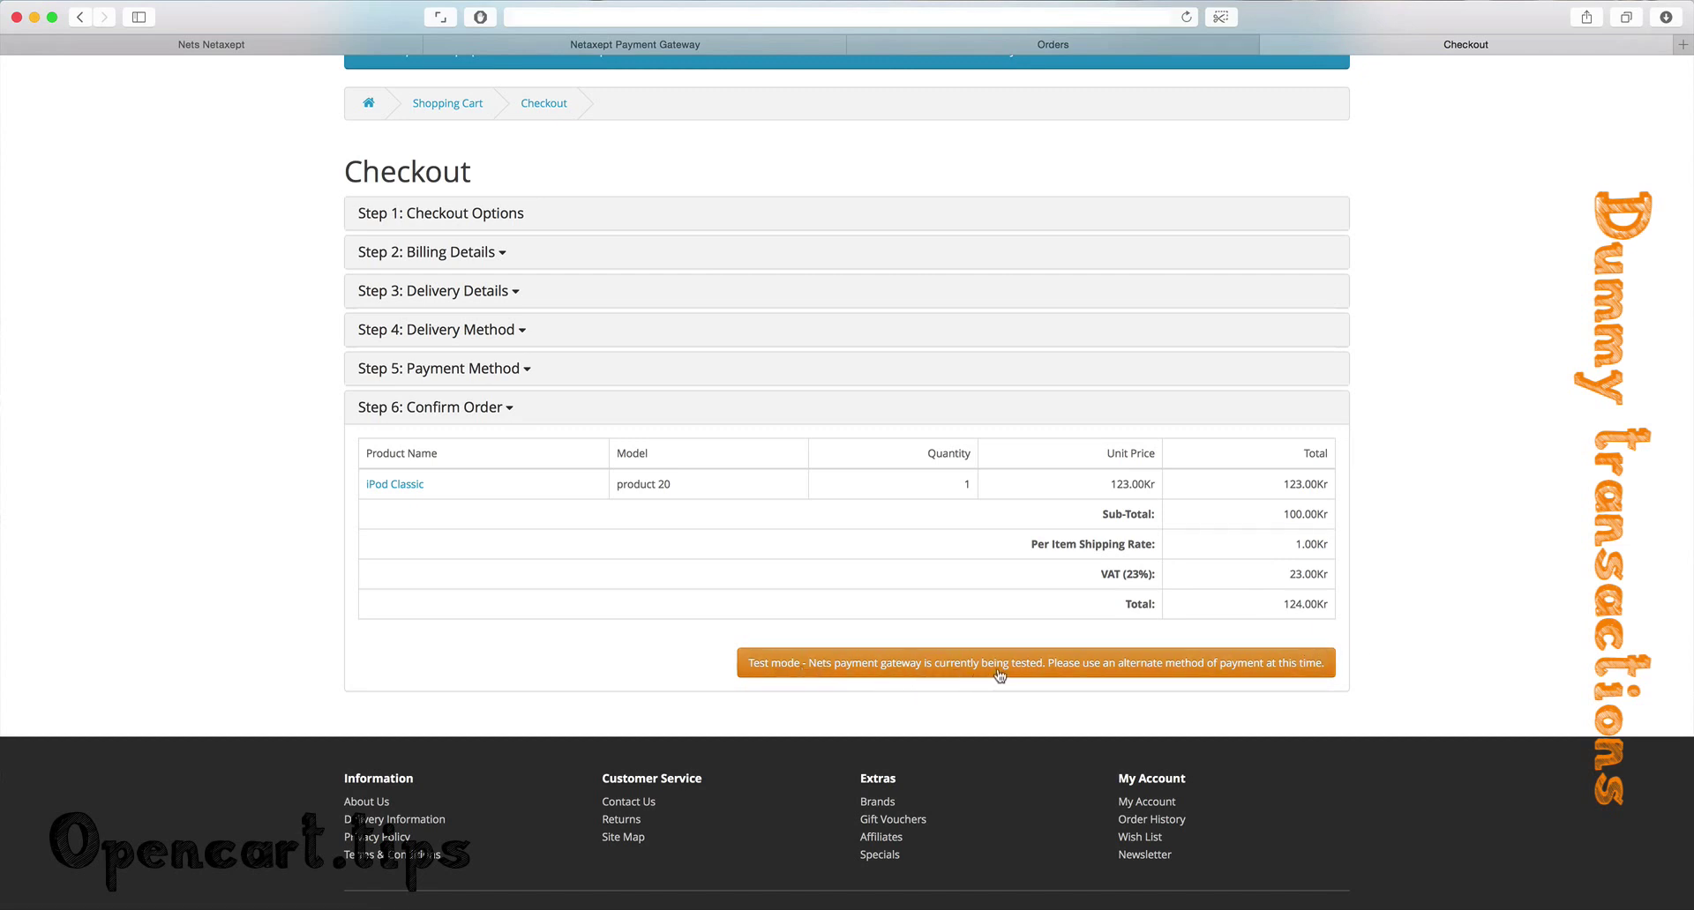
Step: Check the available Sandbox options in the Netaxept Payment Gateway settings
click(766, 44)
click(542, 367)
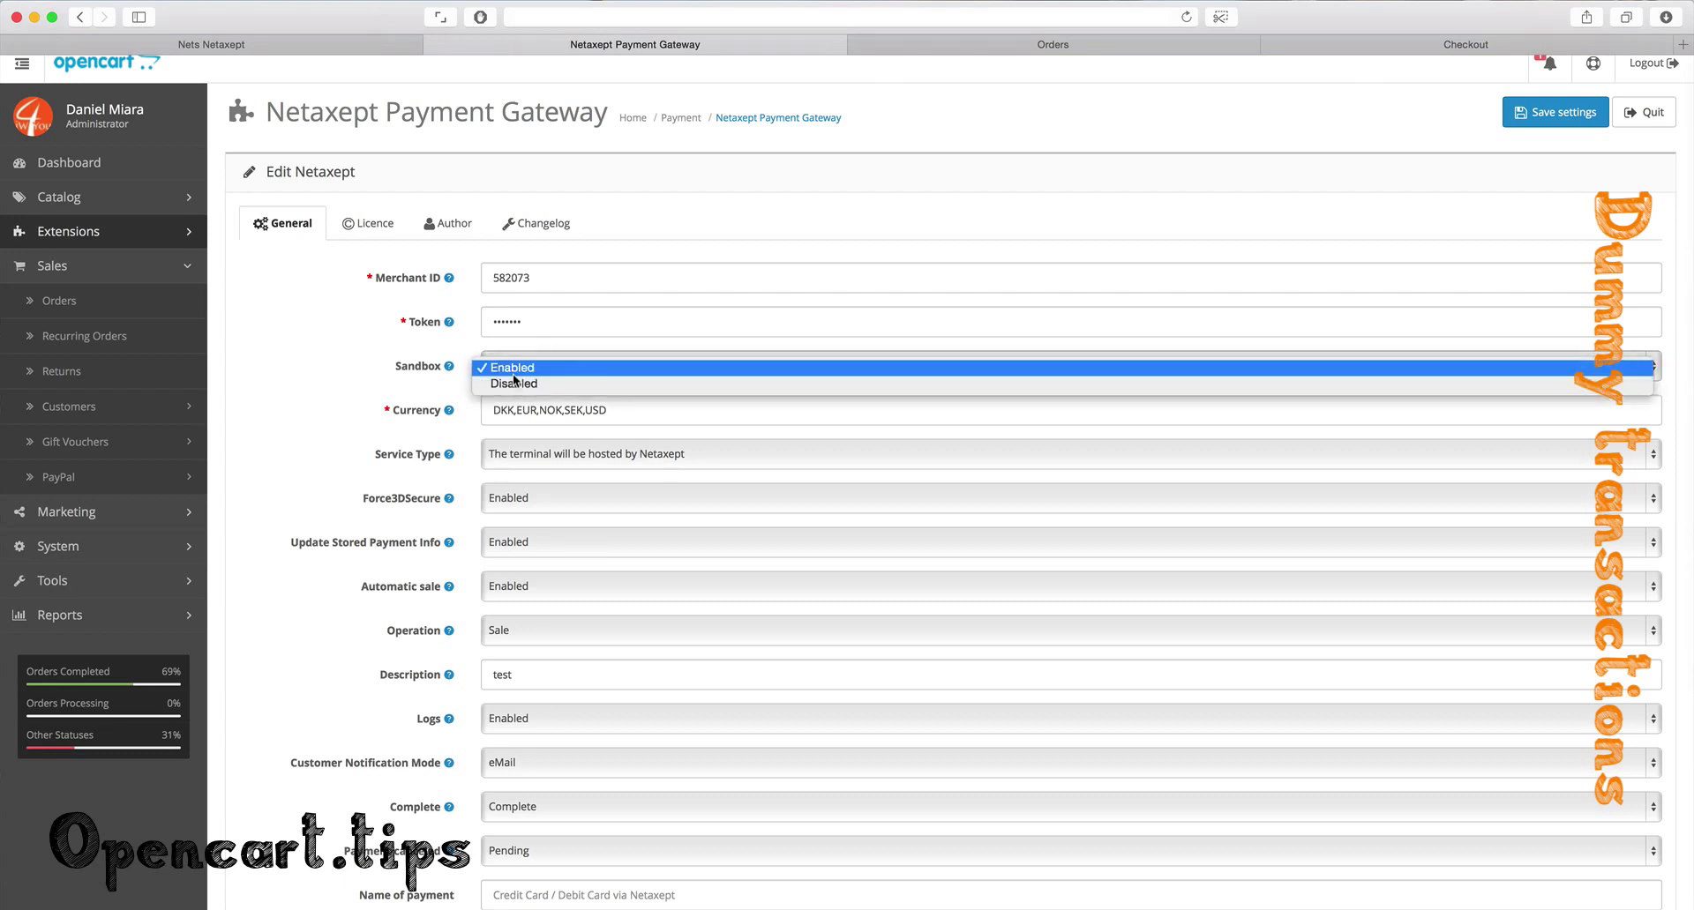
click(372, 365)
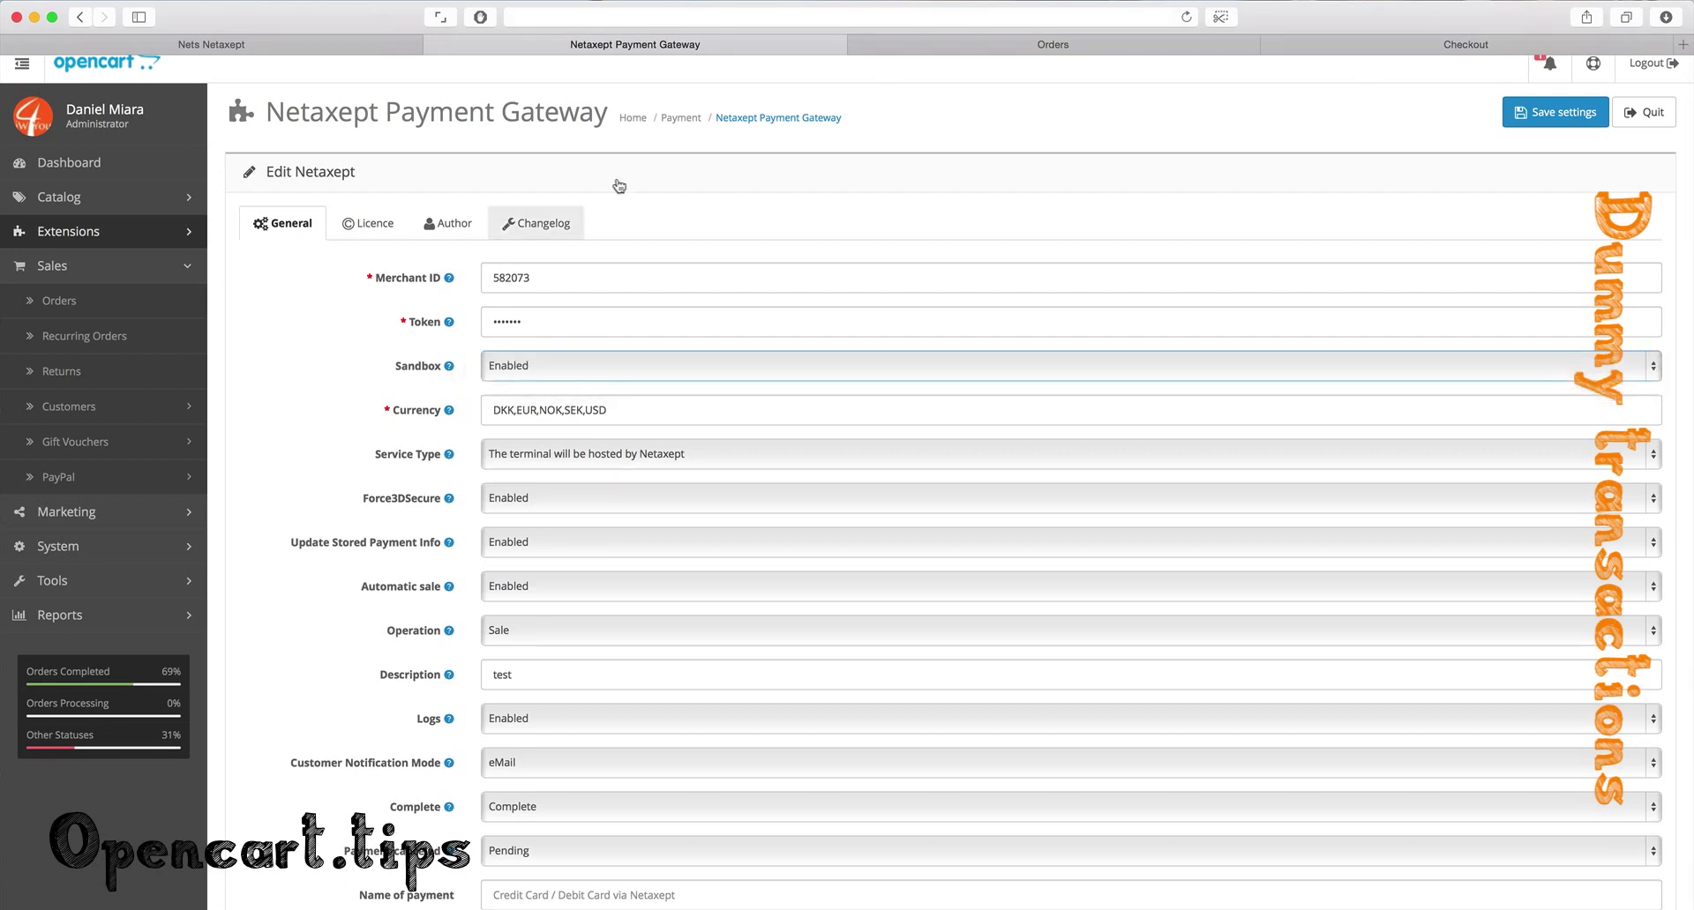
Step: Return to the storefront checkout and view the payment button below the order summary
click(1042, 46)
click(1431, 45)
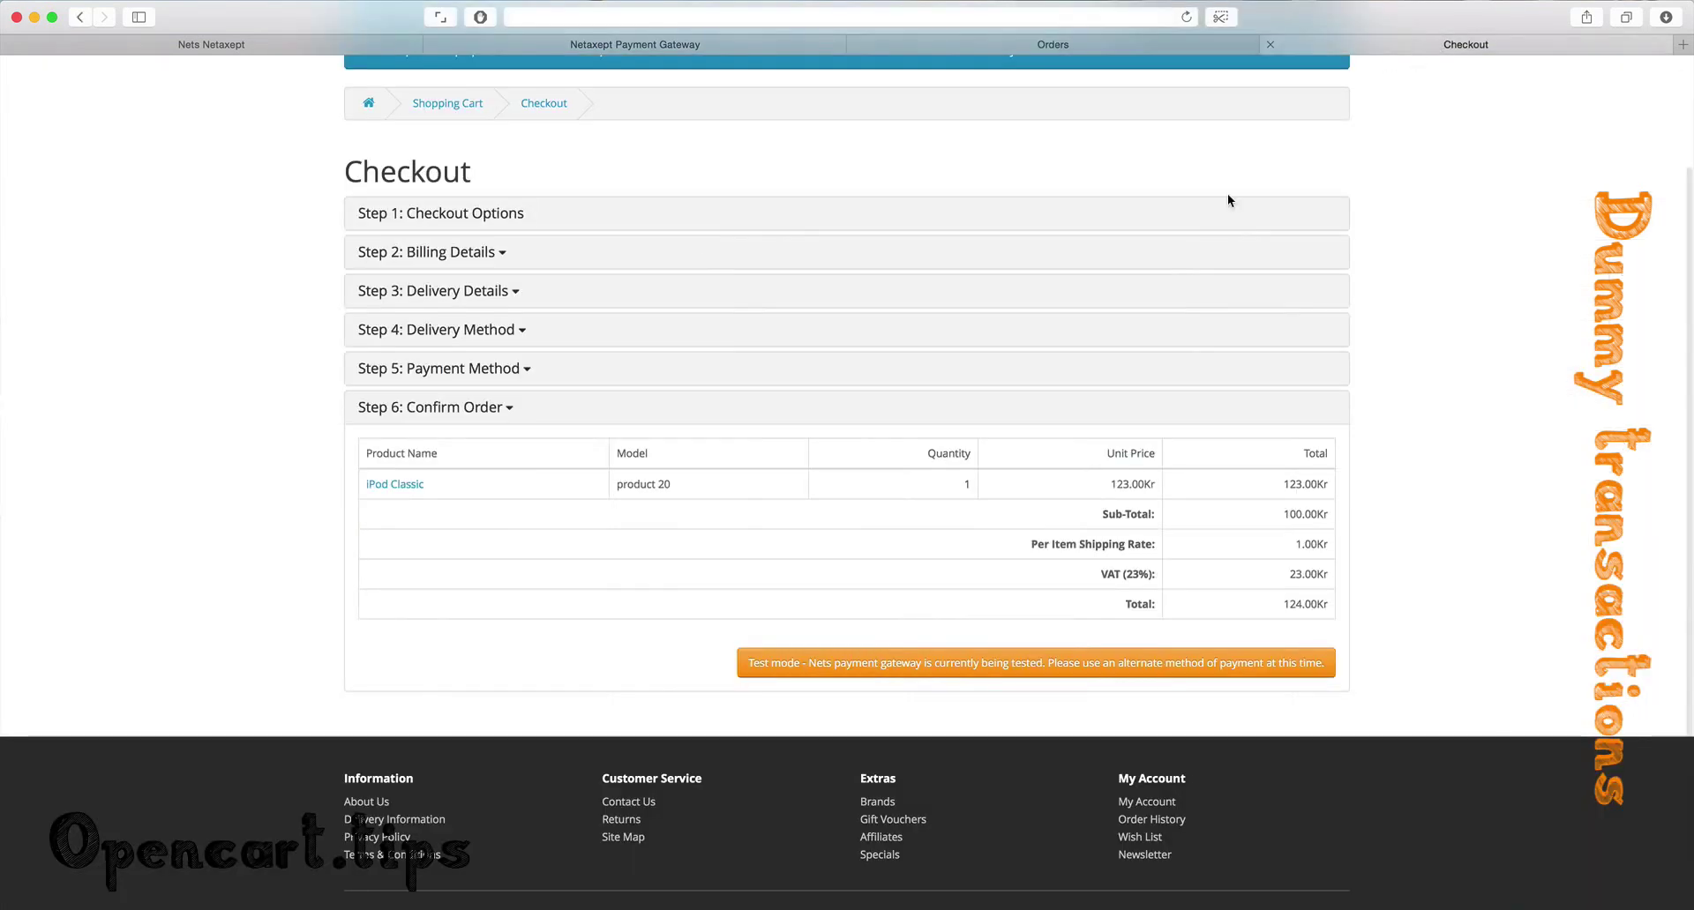
scroll(1228, 200, down, 1)
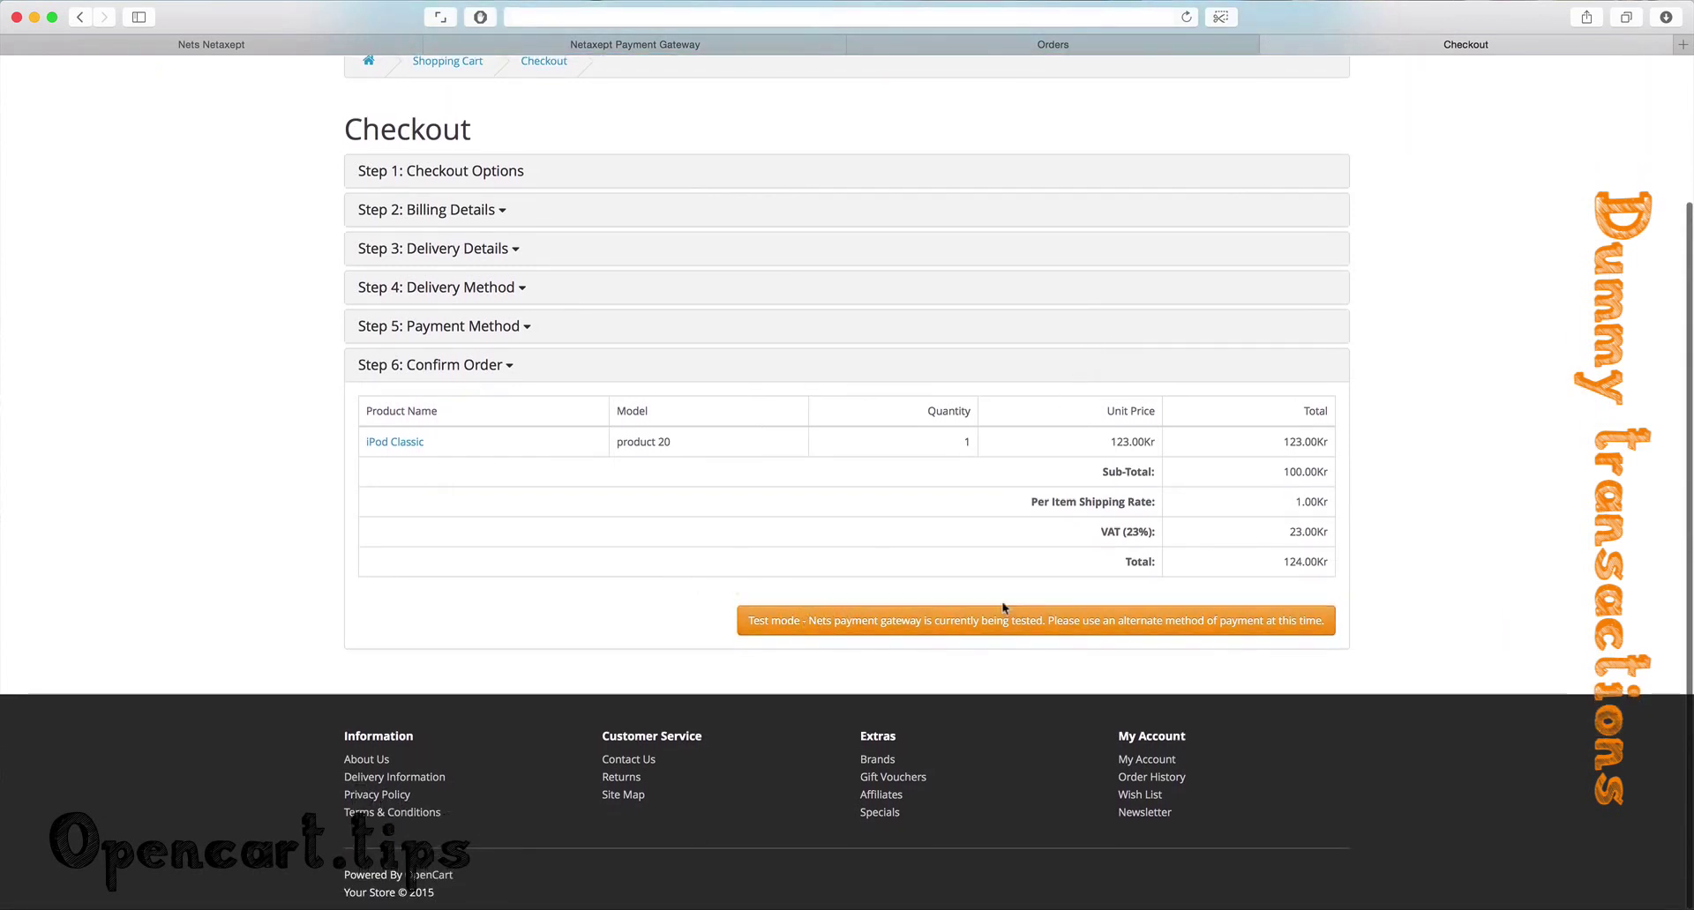
Step: Start the payment for the confirmed order, choose Visa, and enter the test card number, expiry date 01/2016 and CVV2 code
click(1156, 622)
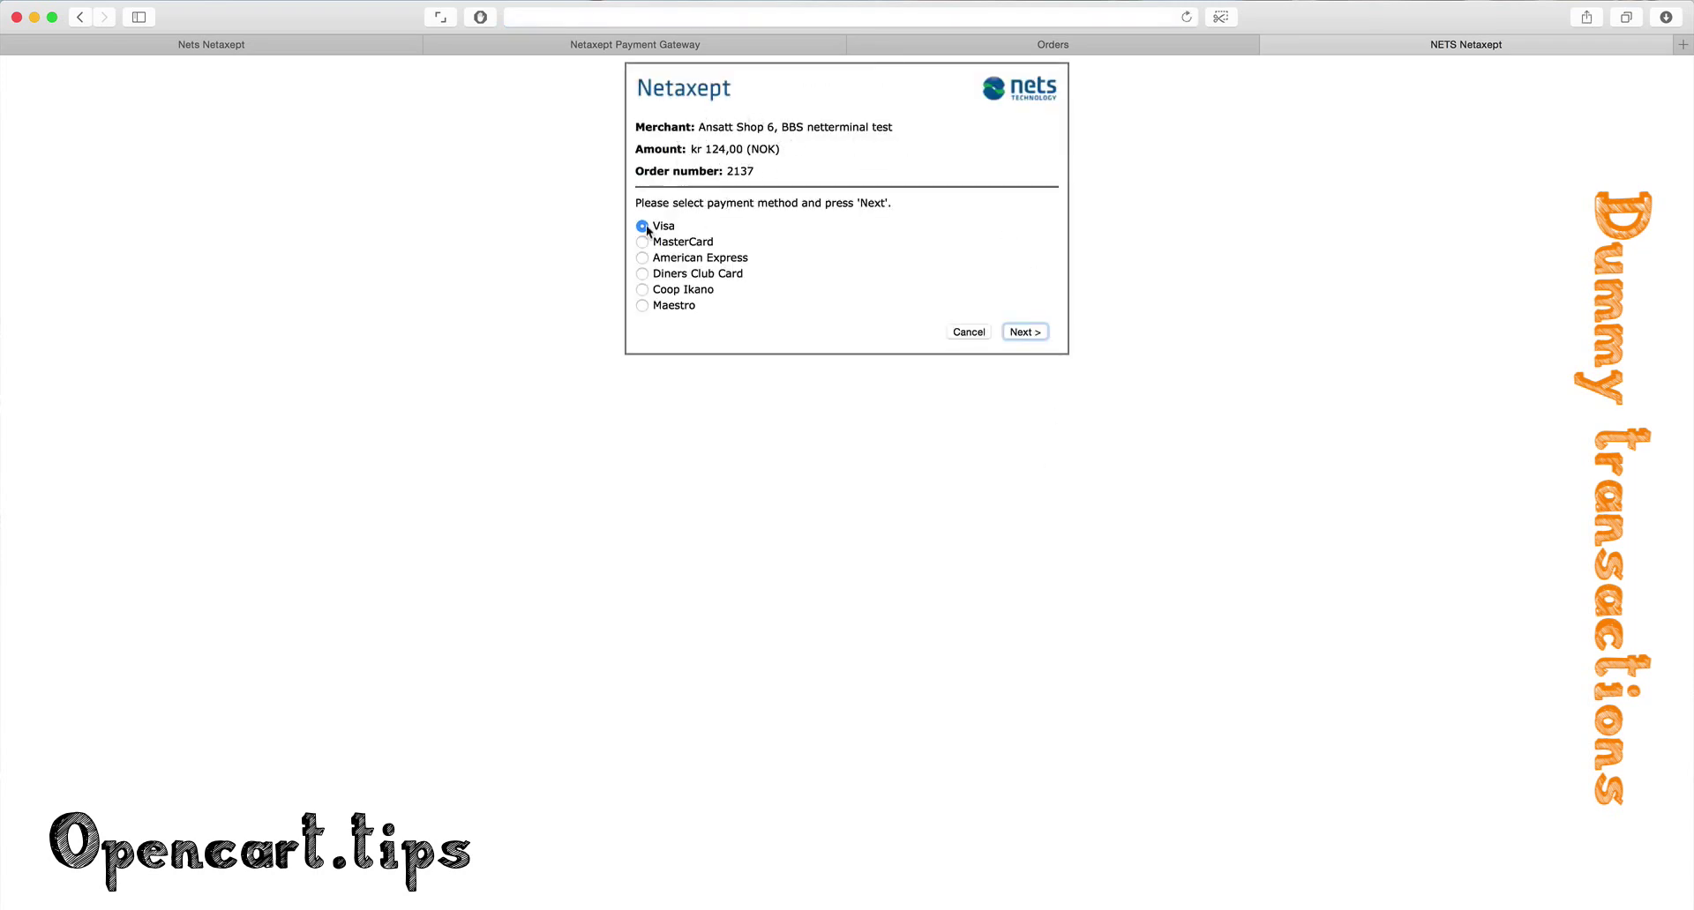
click(1019, 333)
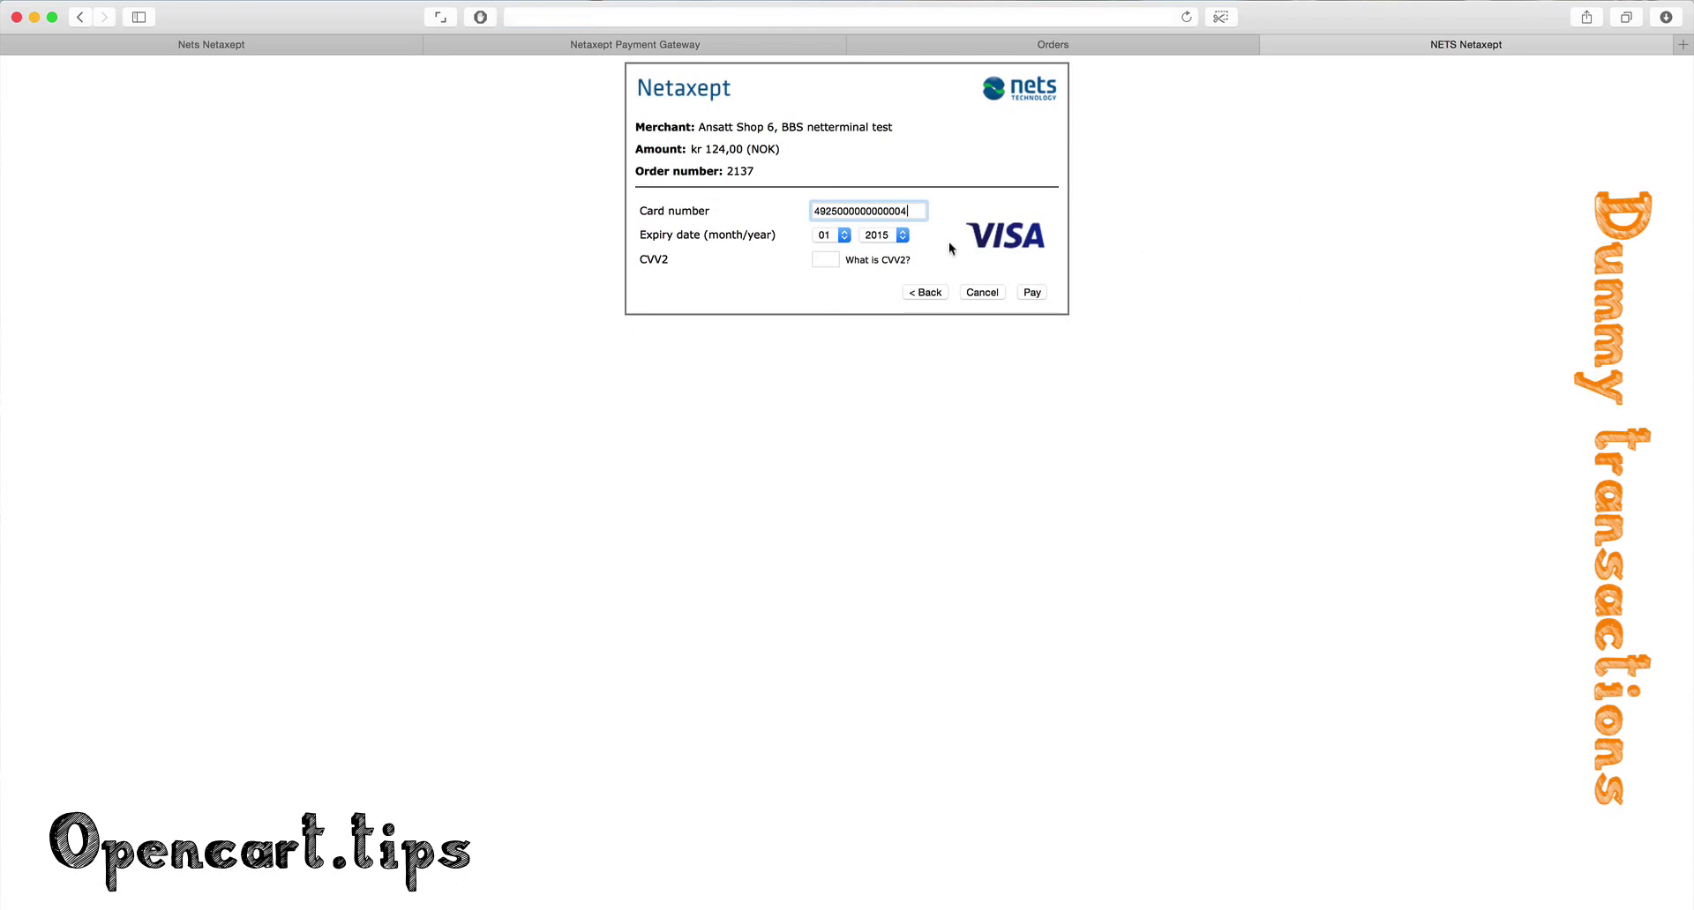
click(878, 235)
click(884, 249)
click(834, 259)
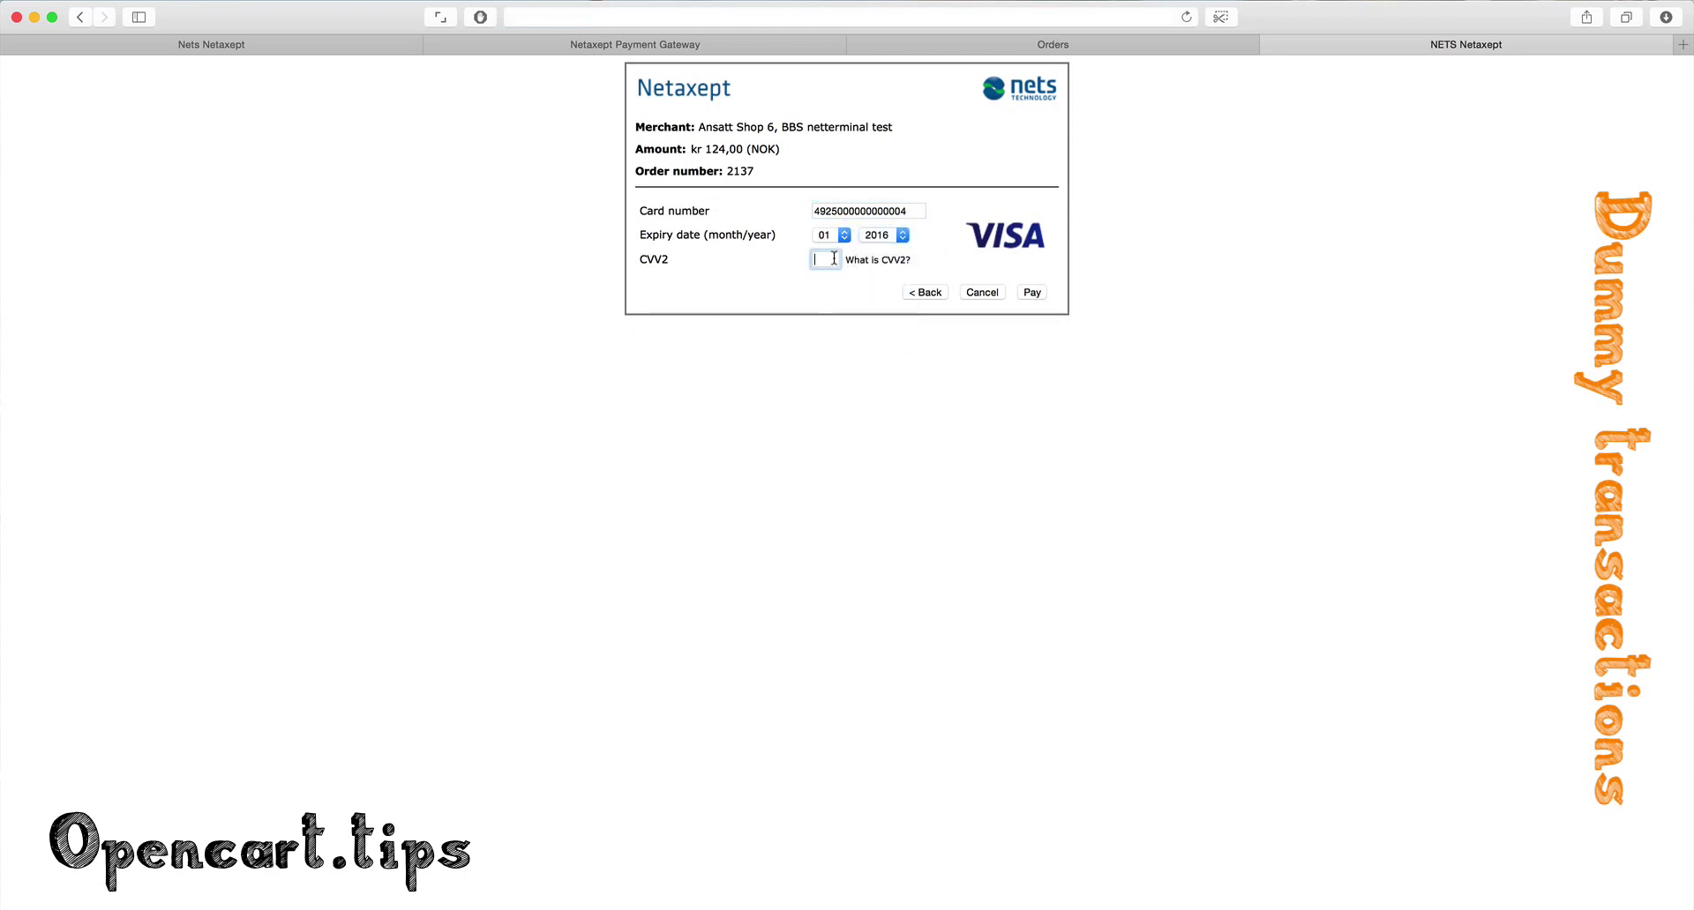
click(1046, 289)
Step: Refresh the admin order list, and submit the Visa payment on the Netaxept terminal page
click(1035, 44)
click(1187, 17)
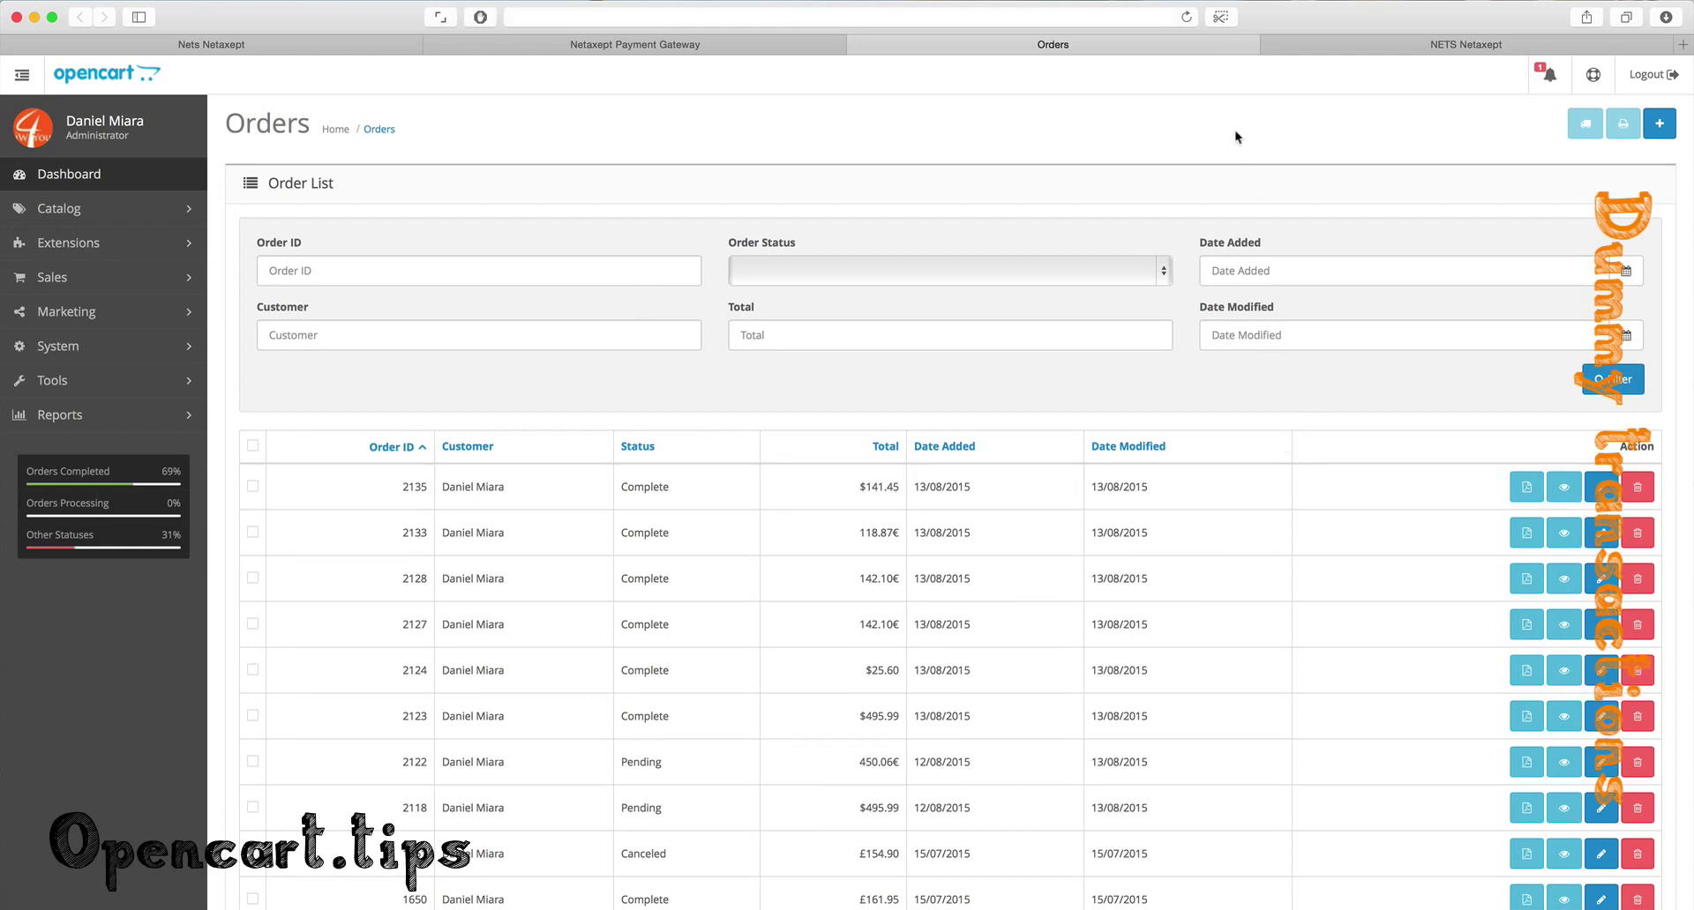
click(1367, 45)
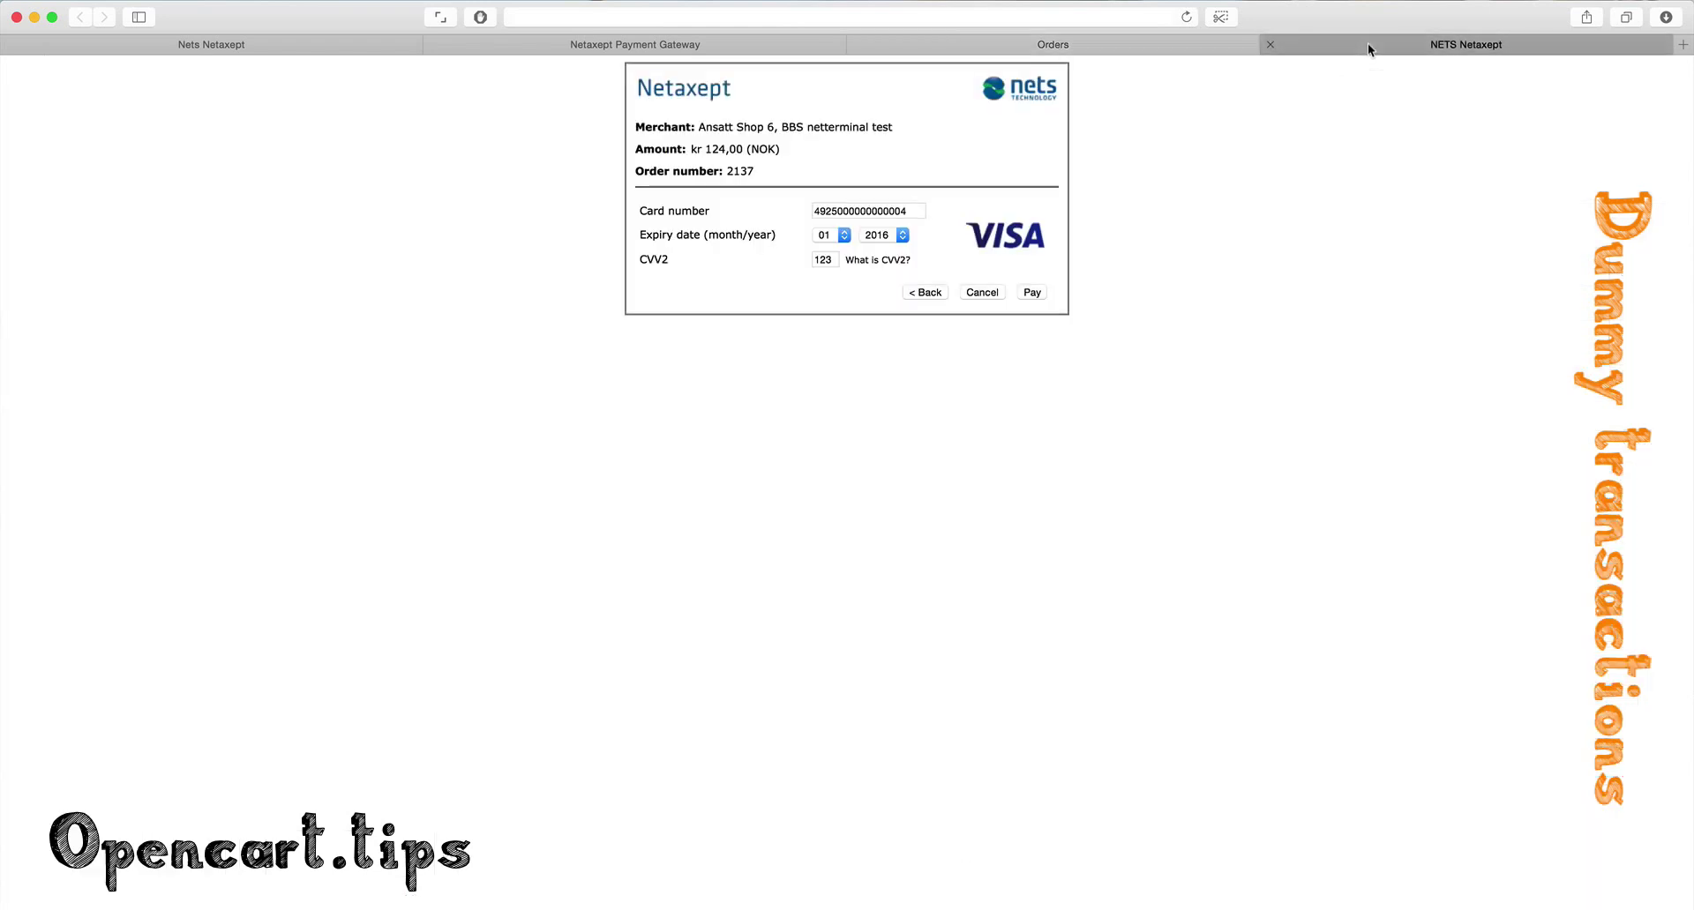
click(1032, 292)
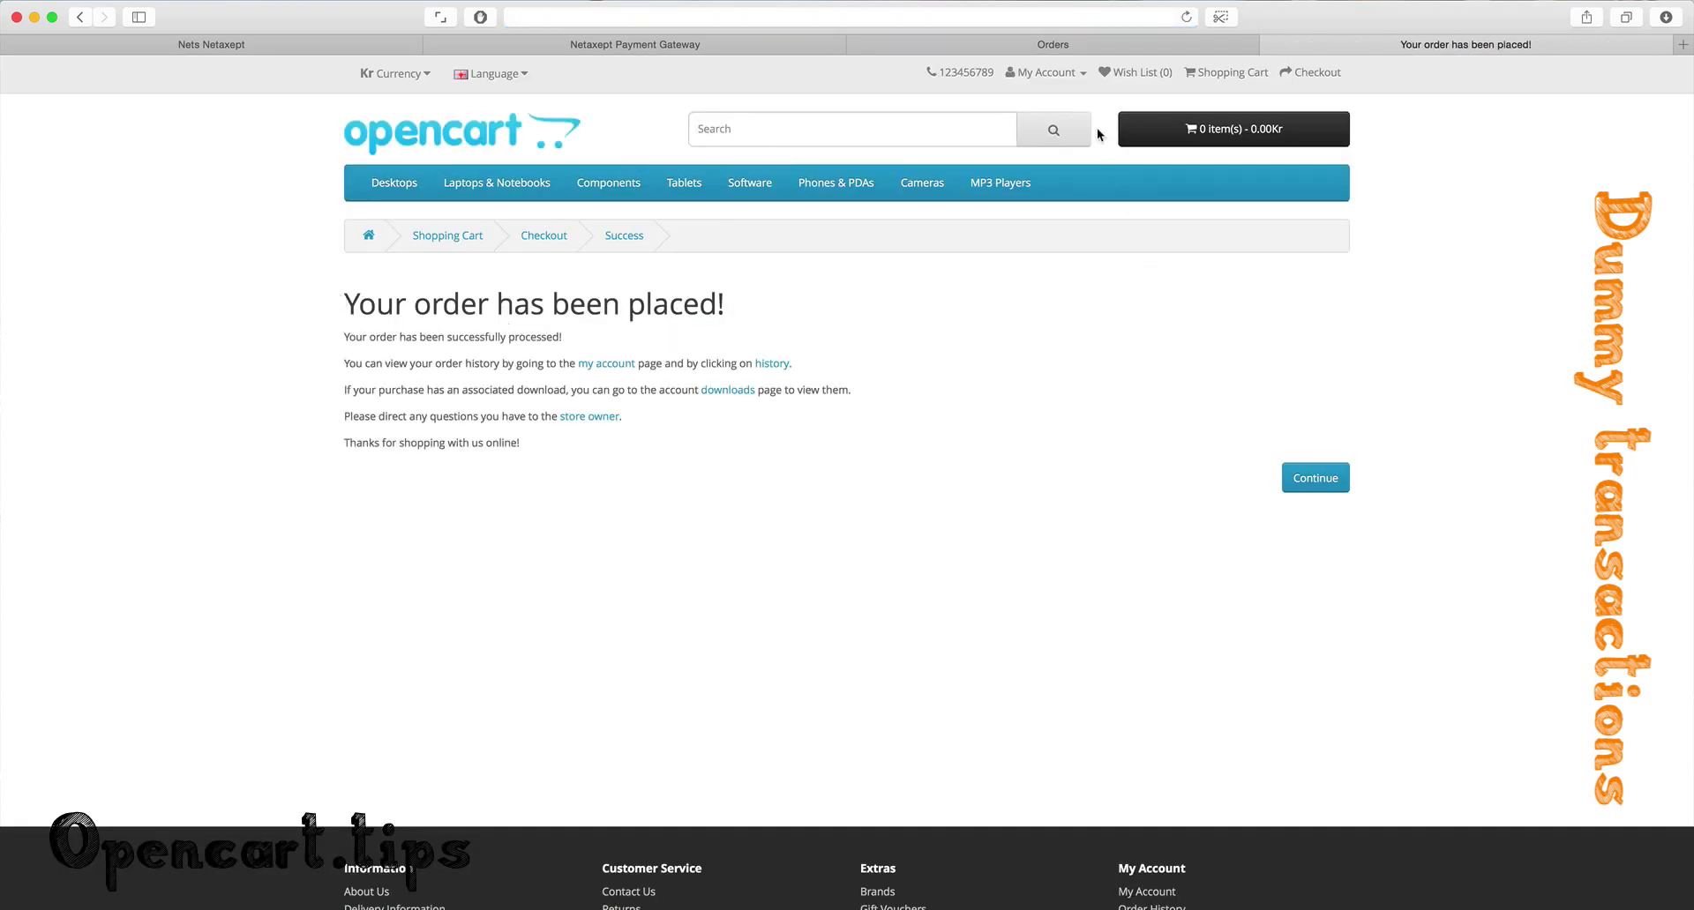
Step: Refresh the admin order list and check the total of the newly placed order
click(1099, 44)
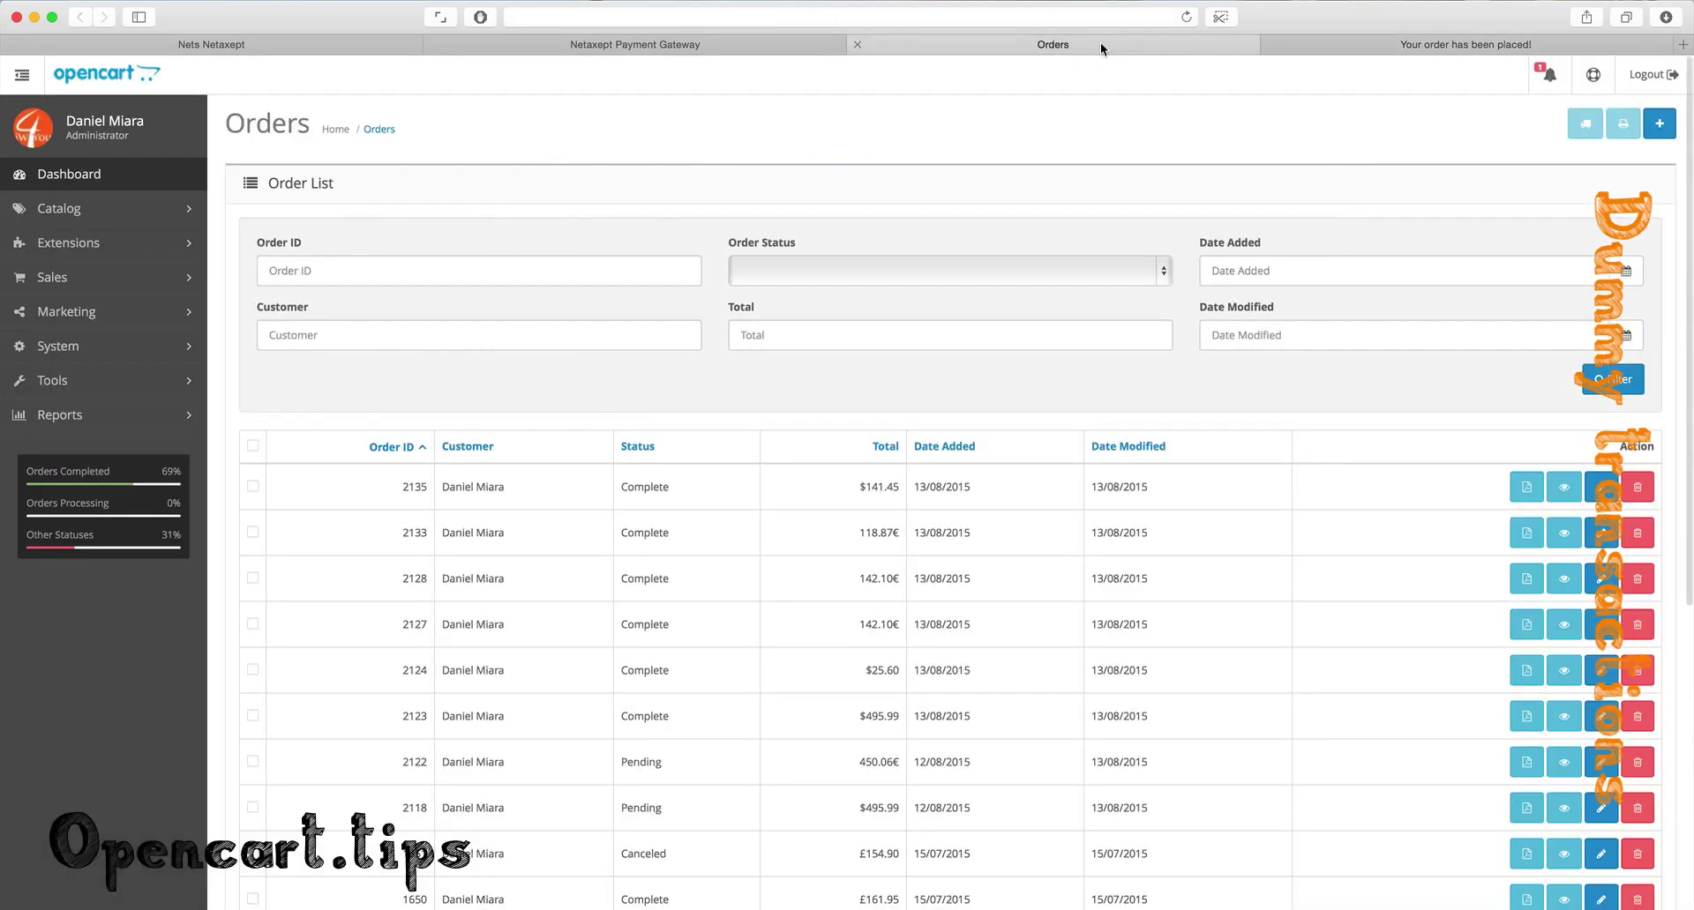
click(1186, 18)
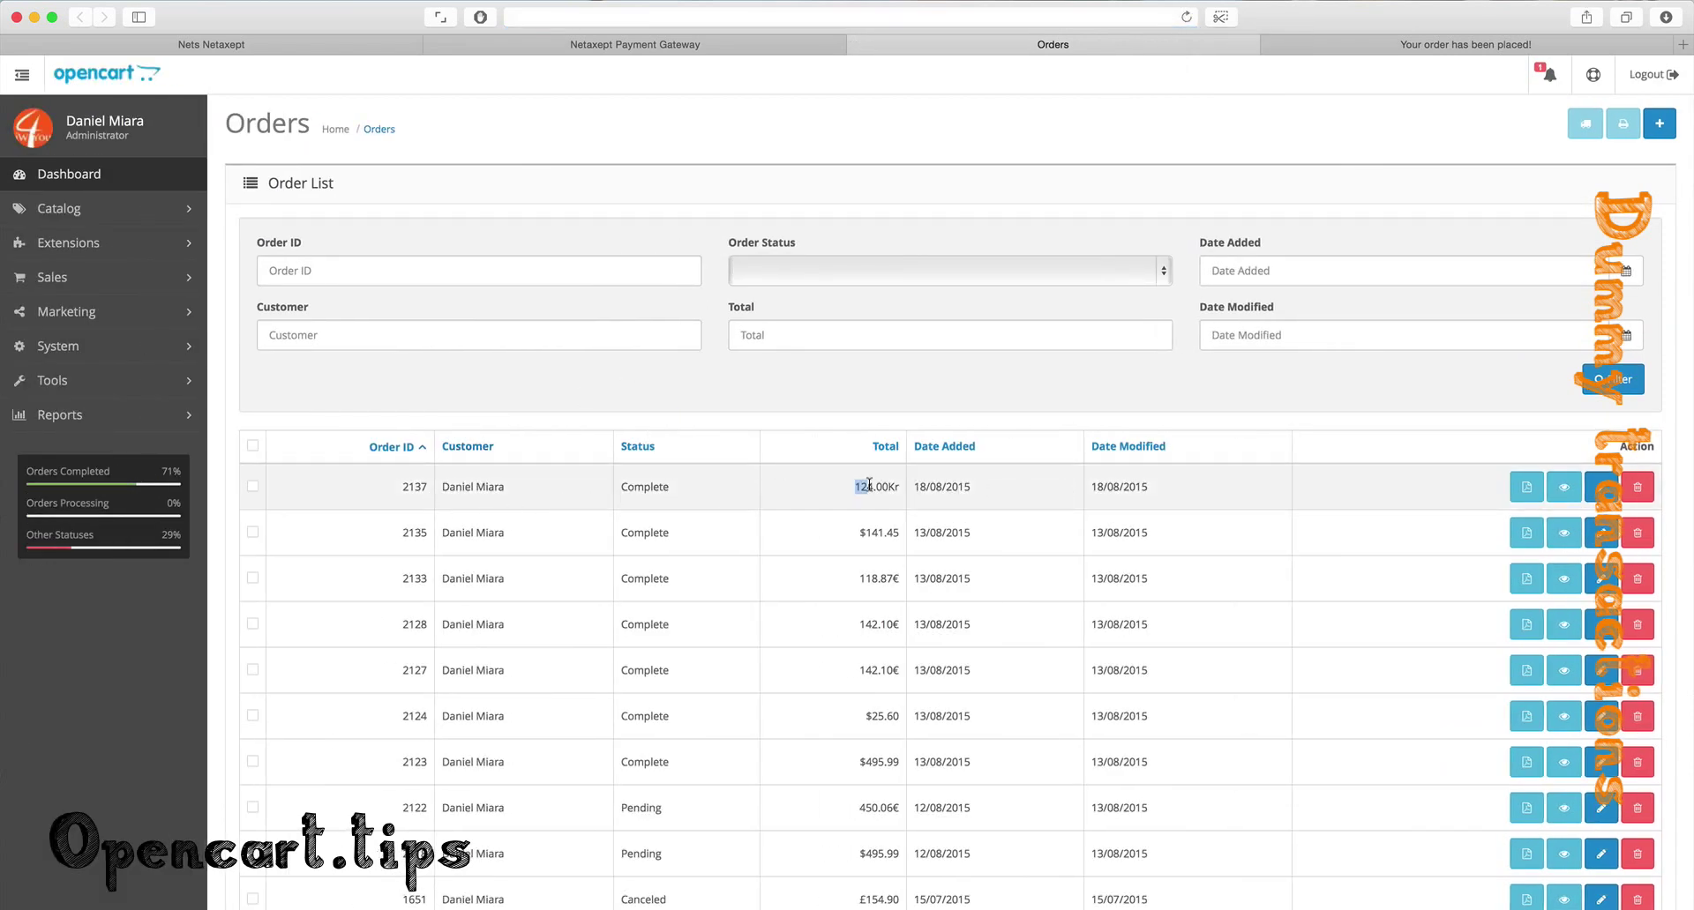
drag(869, 484, 905, 484)
click(1381, 503)
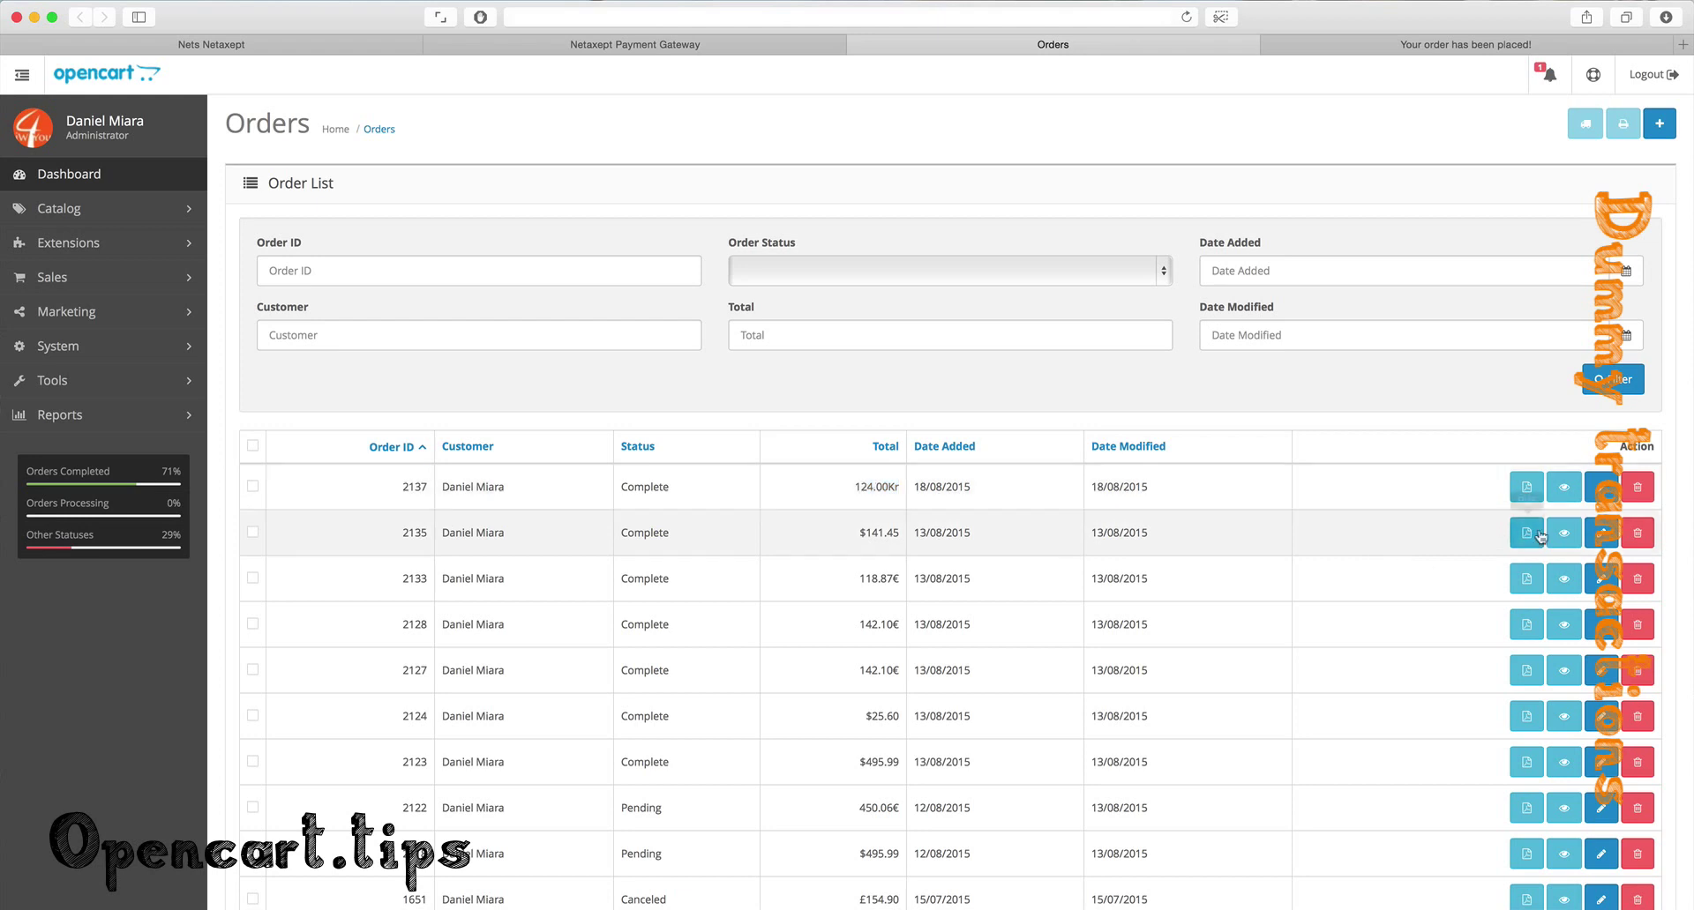
Step: View the details of the newest order and check its products and order history
click(1564, 487)
click(662, 236)
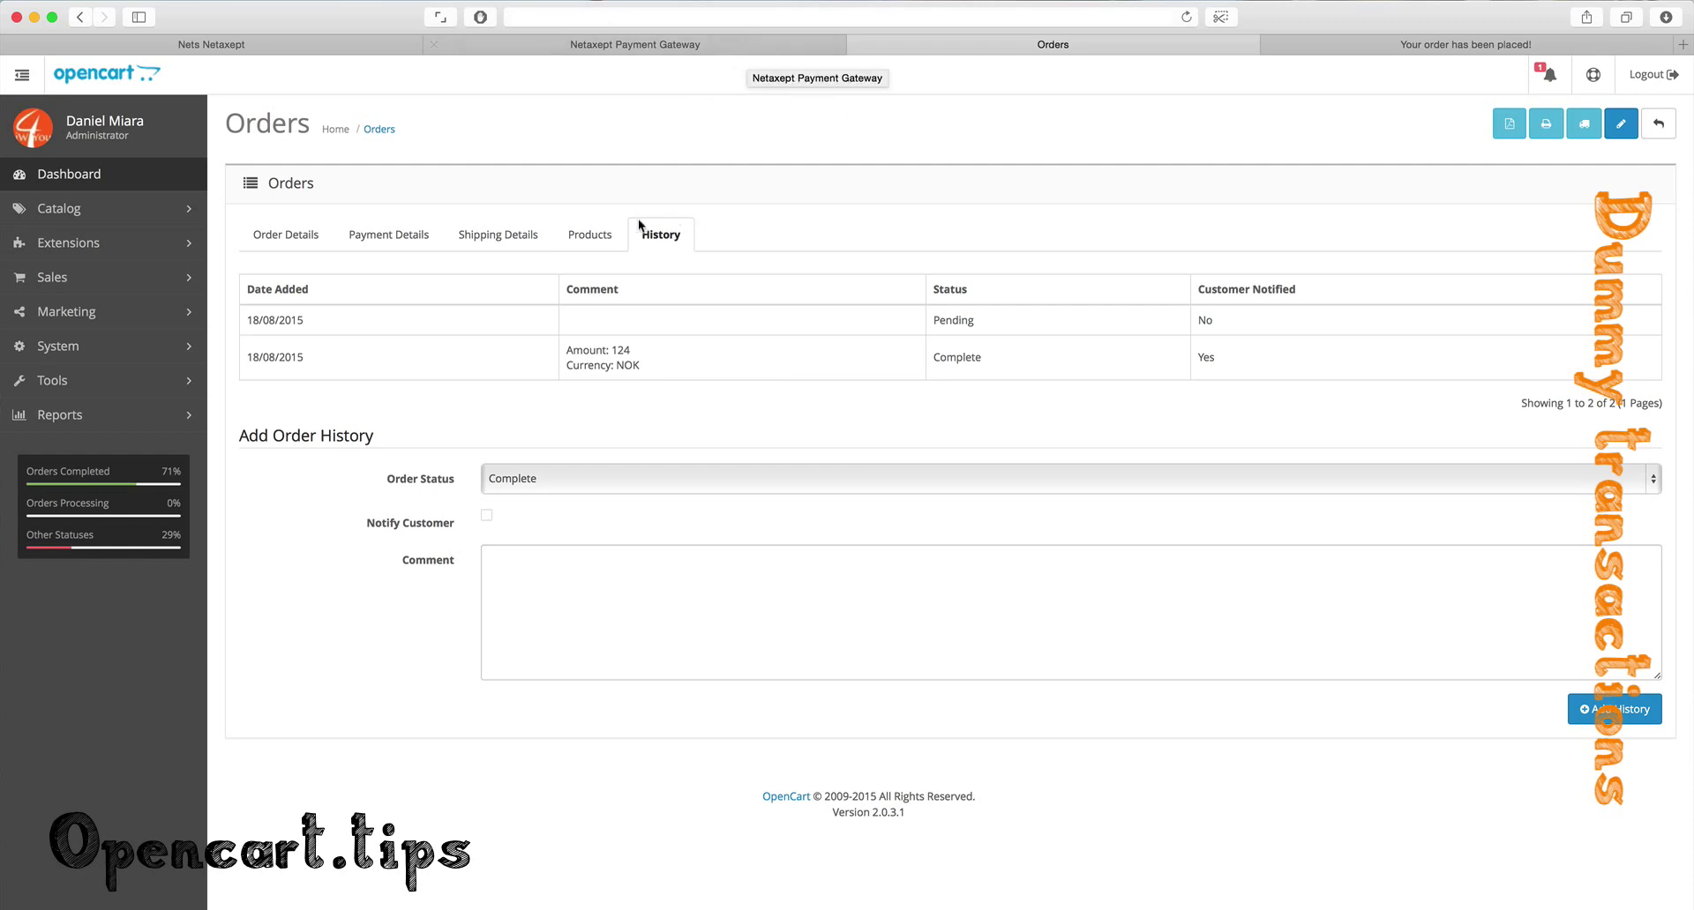
click(591, 235)
click(663, 237)
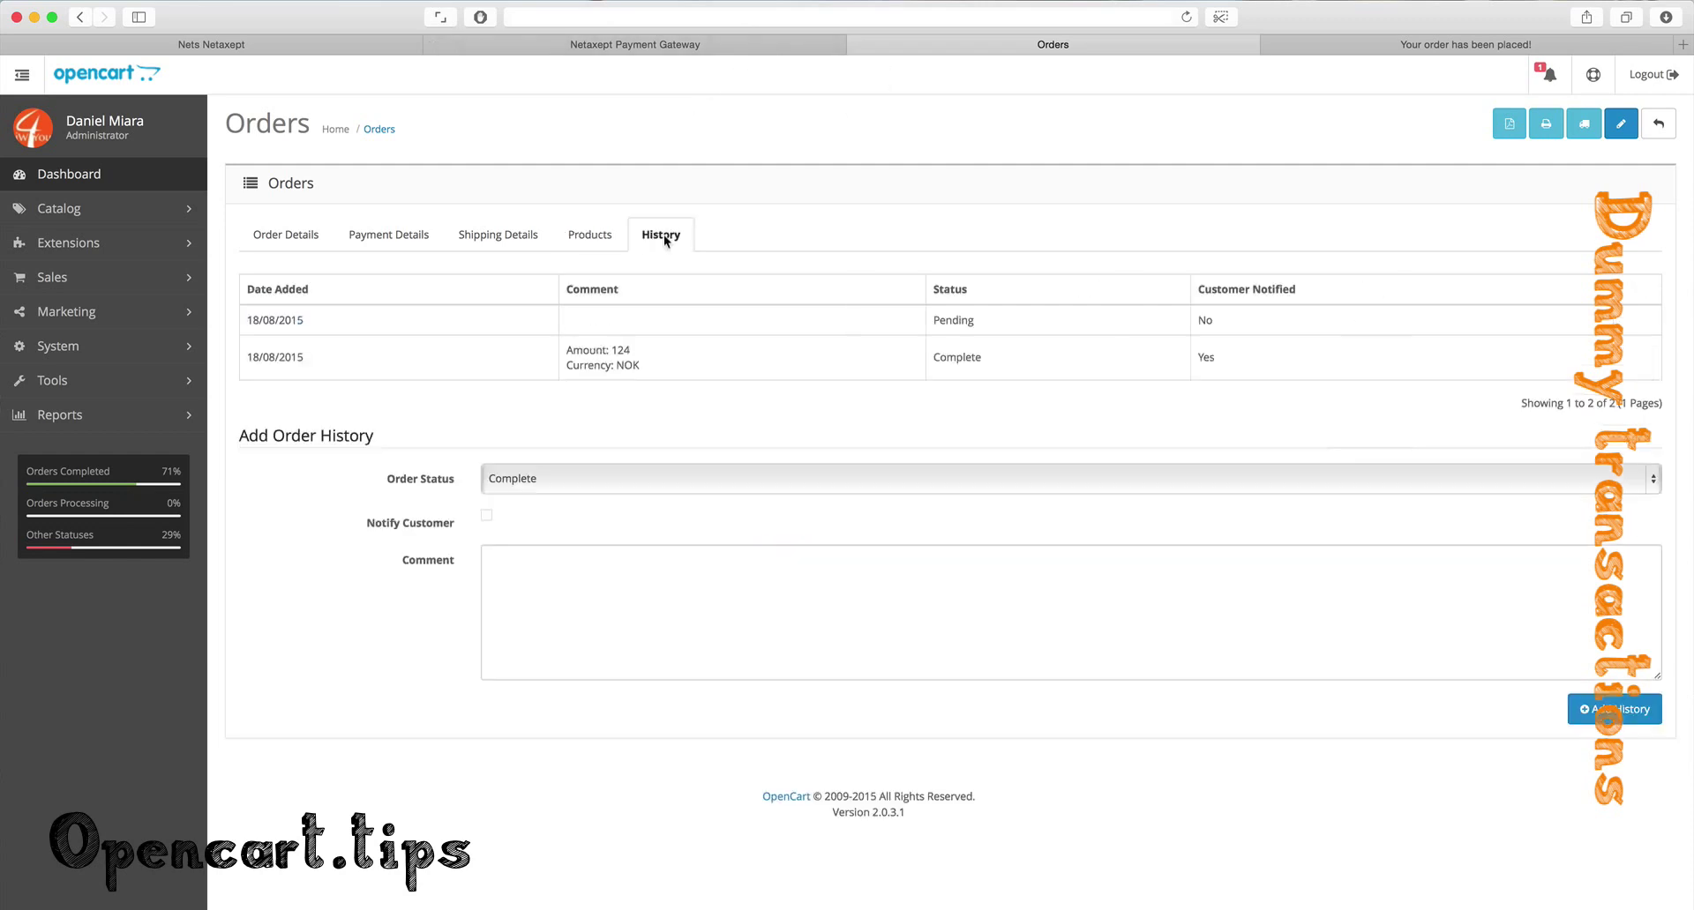
Step: Refresh the approved transactions list in the Netaxept test portal to look for the new payment
click(371, 50)
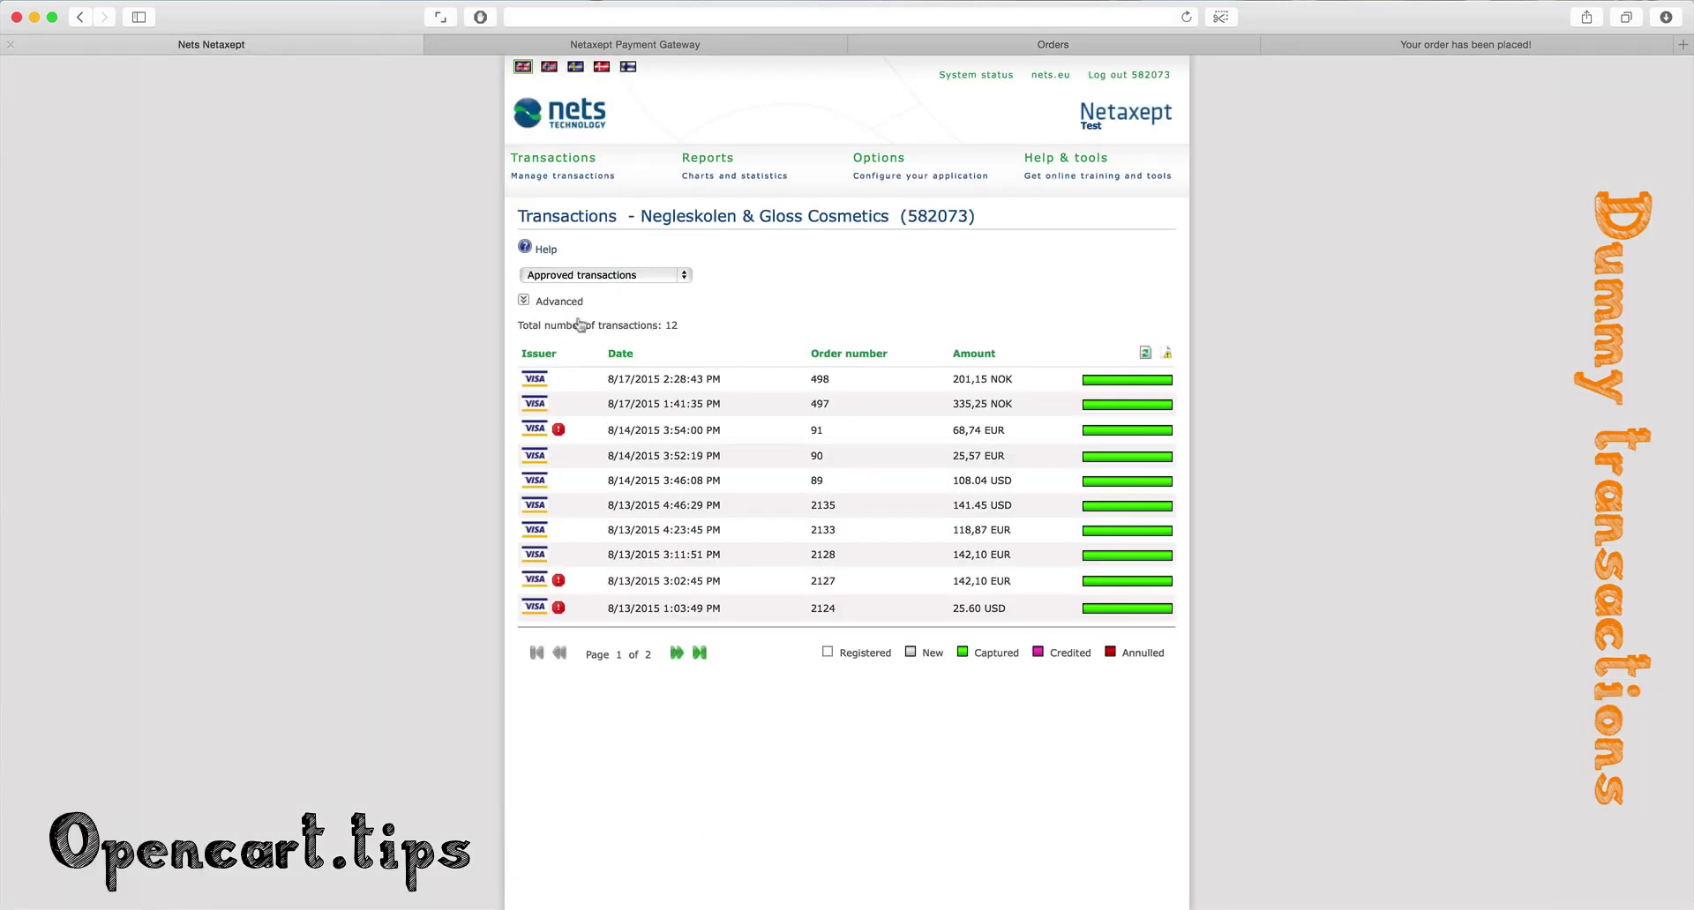
click(1144, 353)
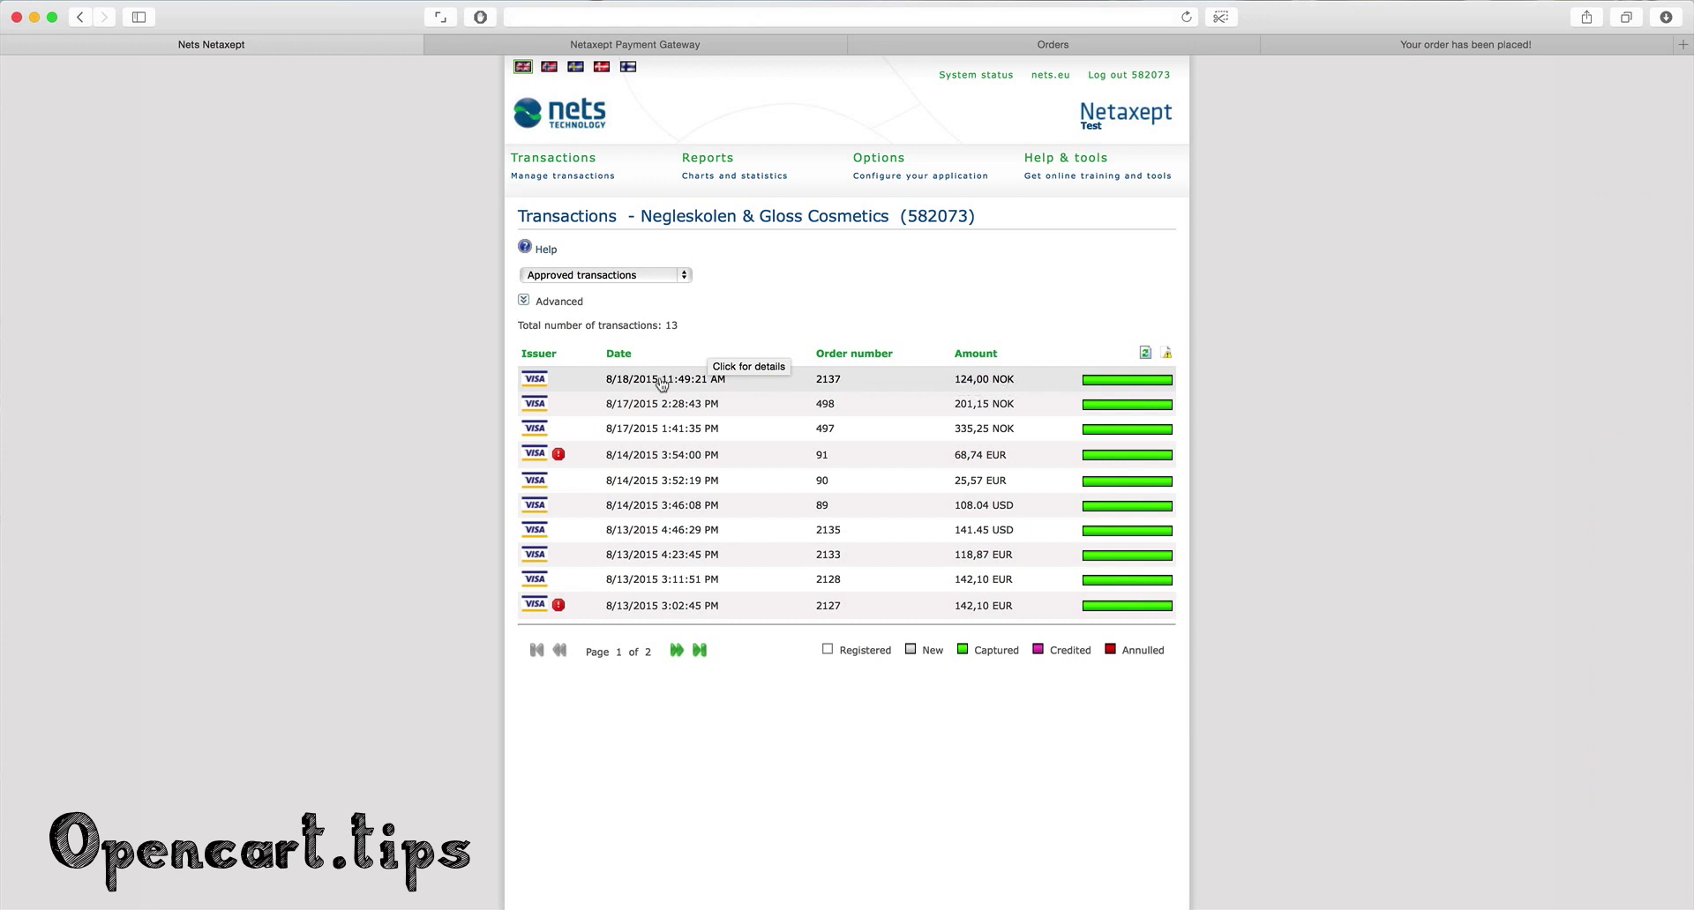
Step: Examine the Nets transaction entries in the OpenCart error log and return to the order's history
click(758, 42)
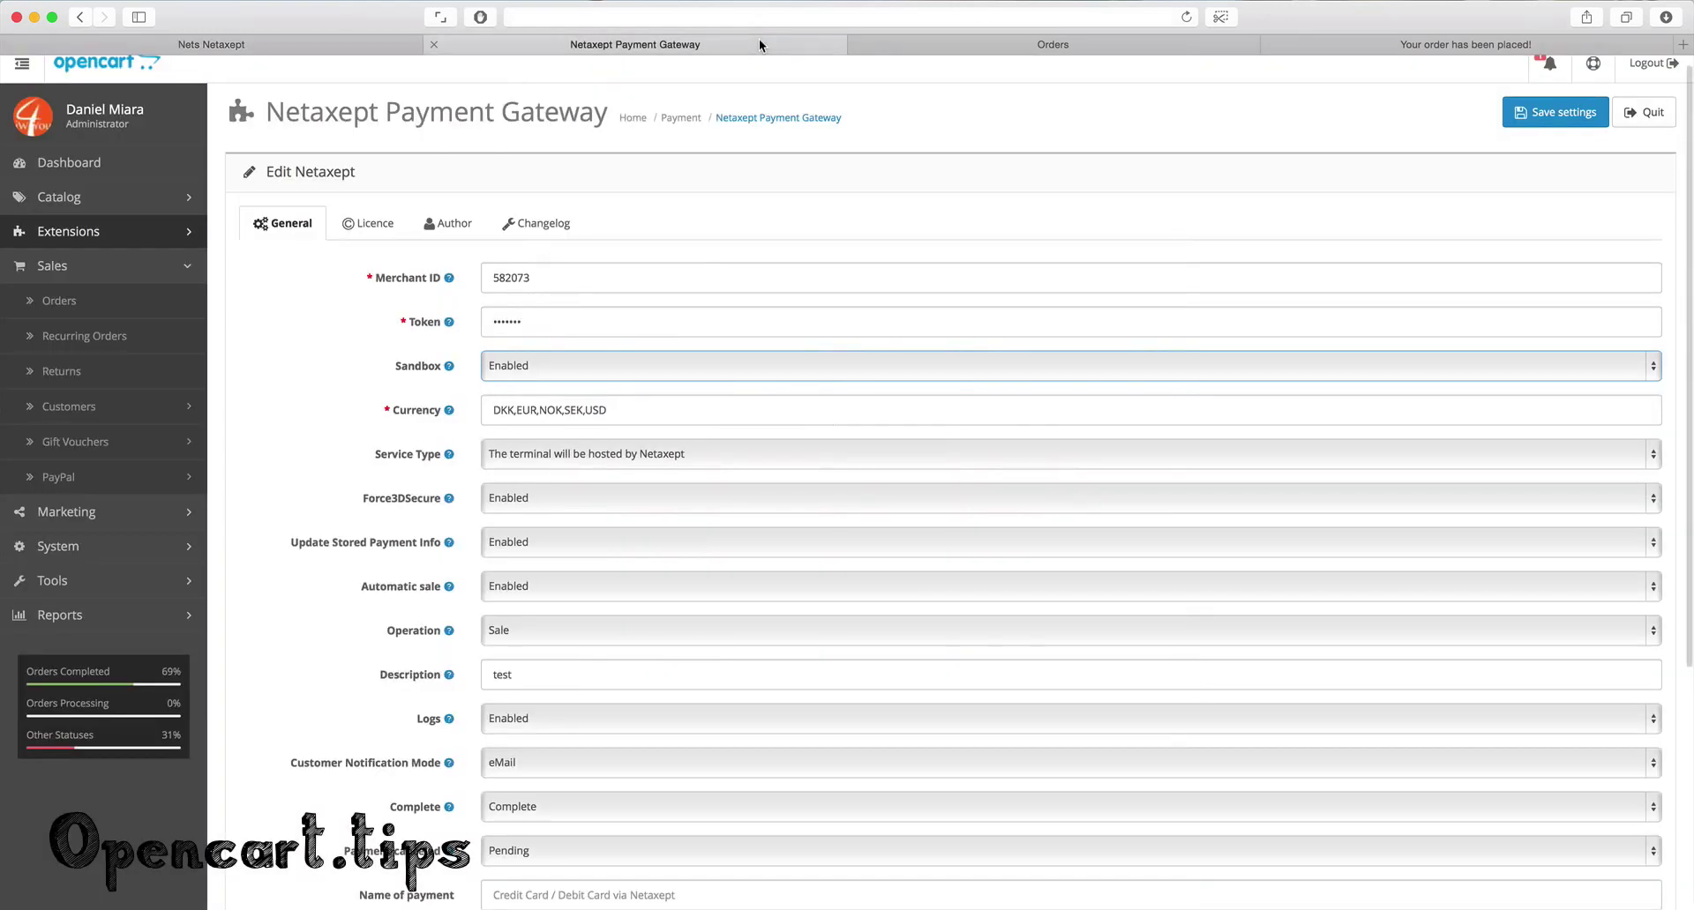
click(999, 44)
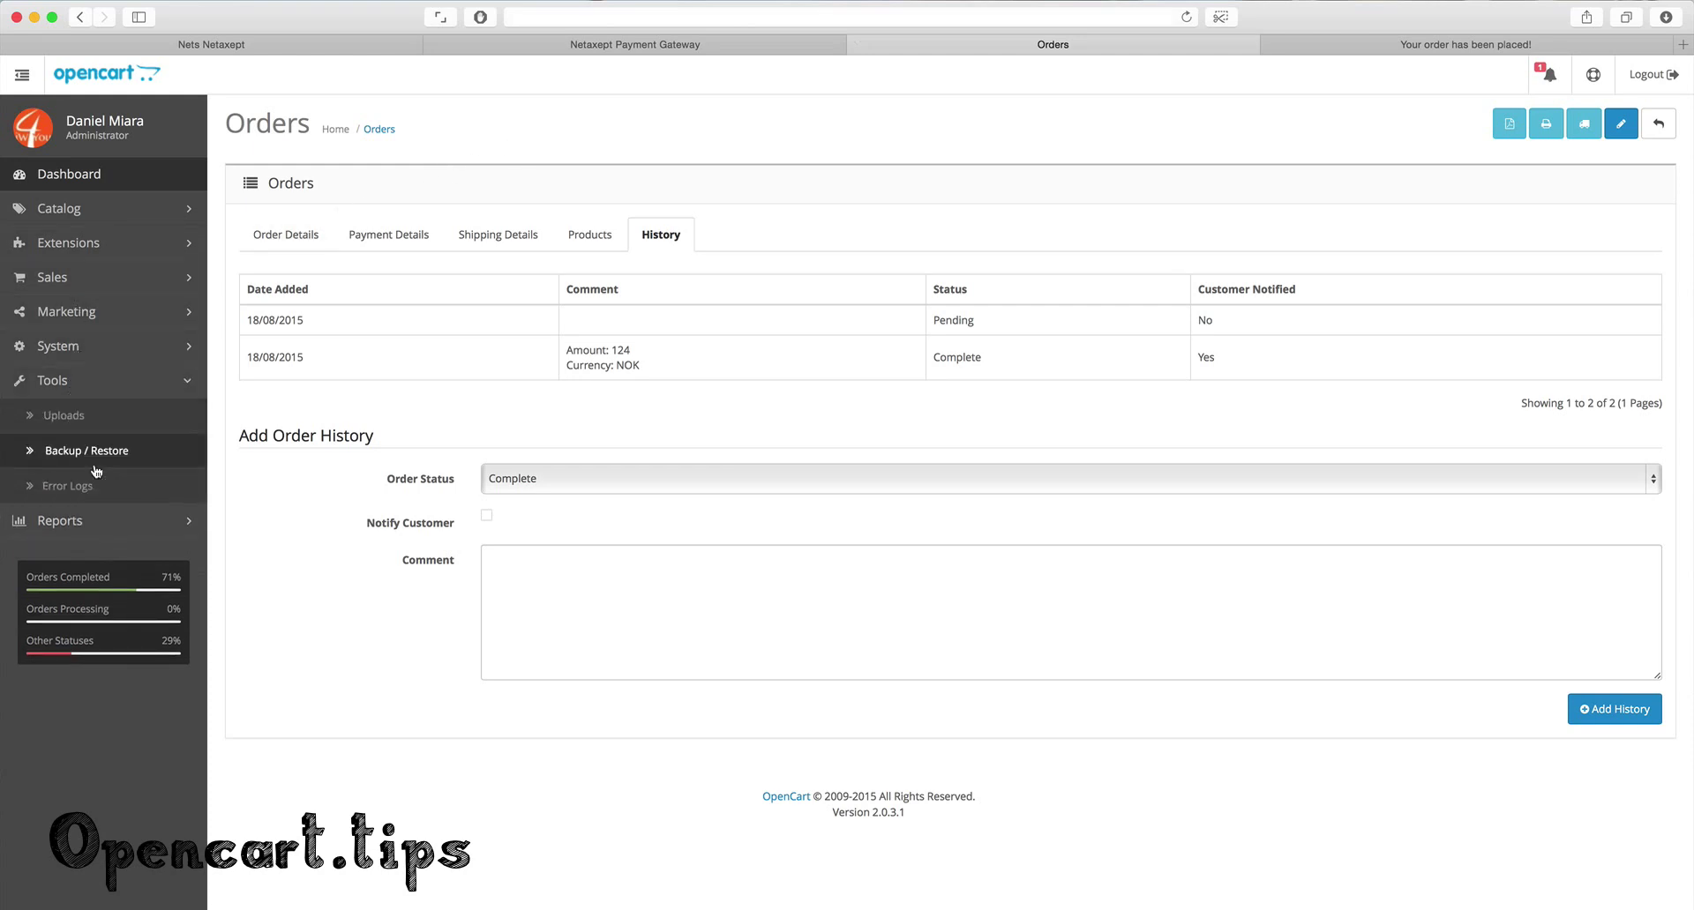
click(95, 493)
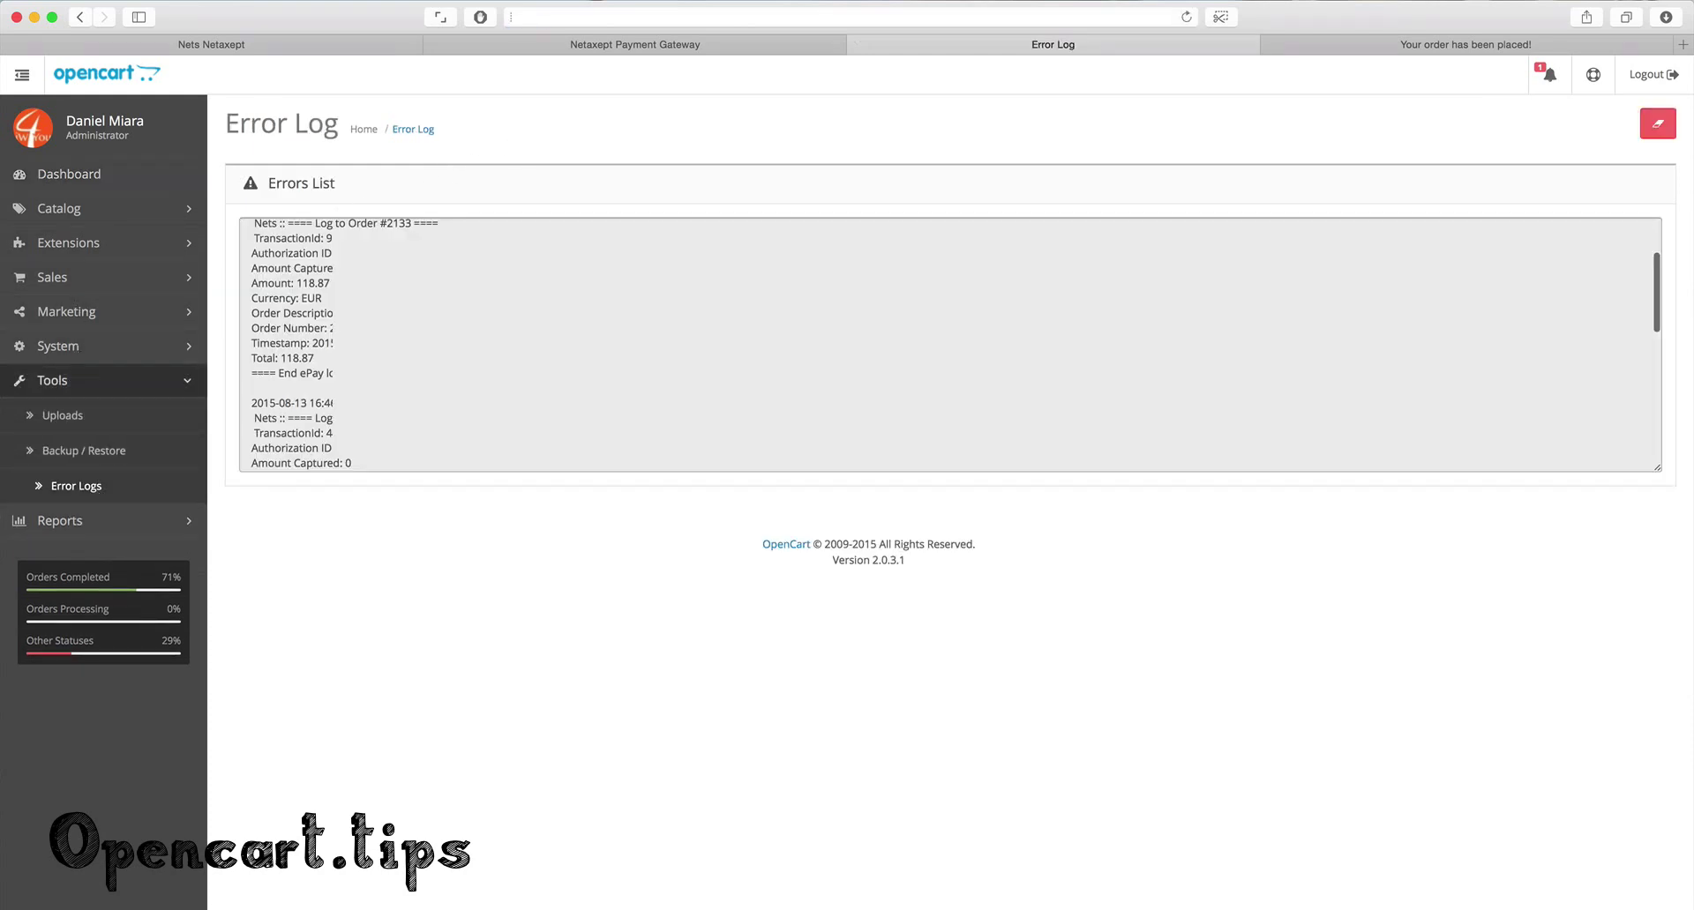
scroll(300, 344, up, 3)
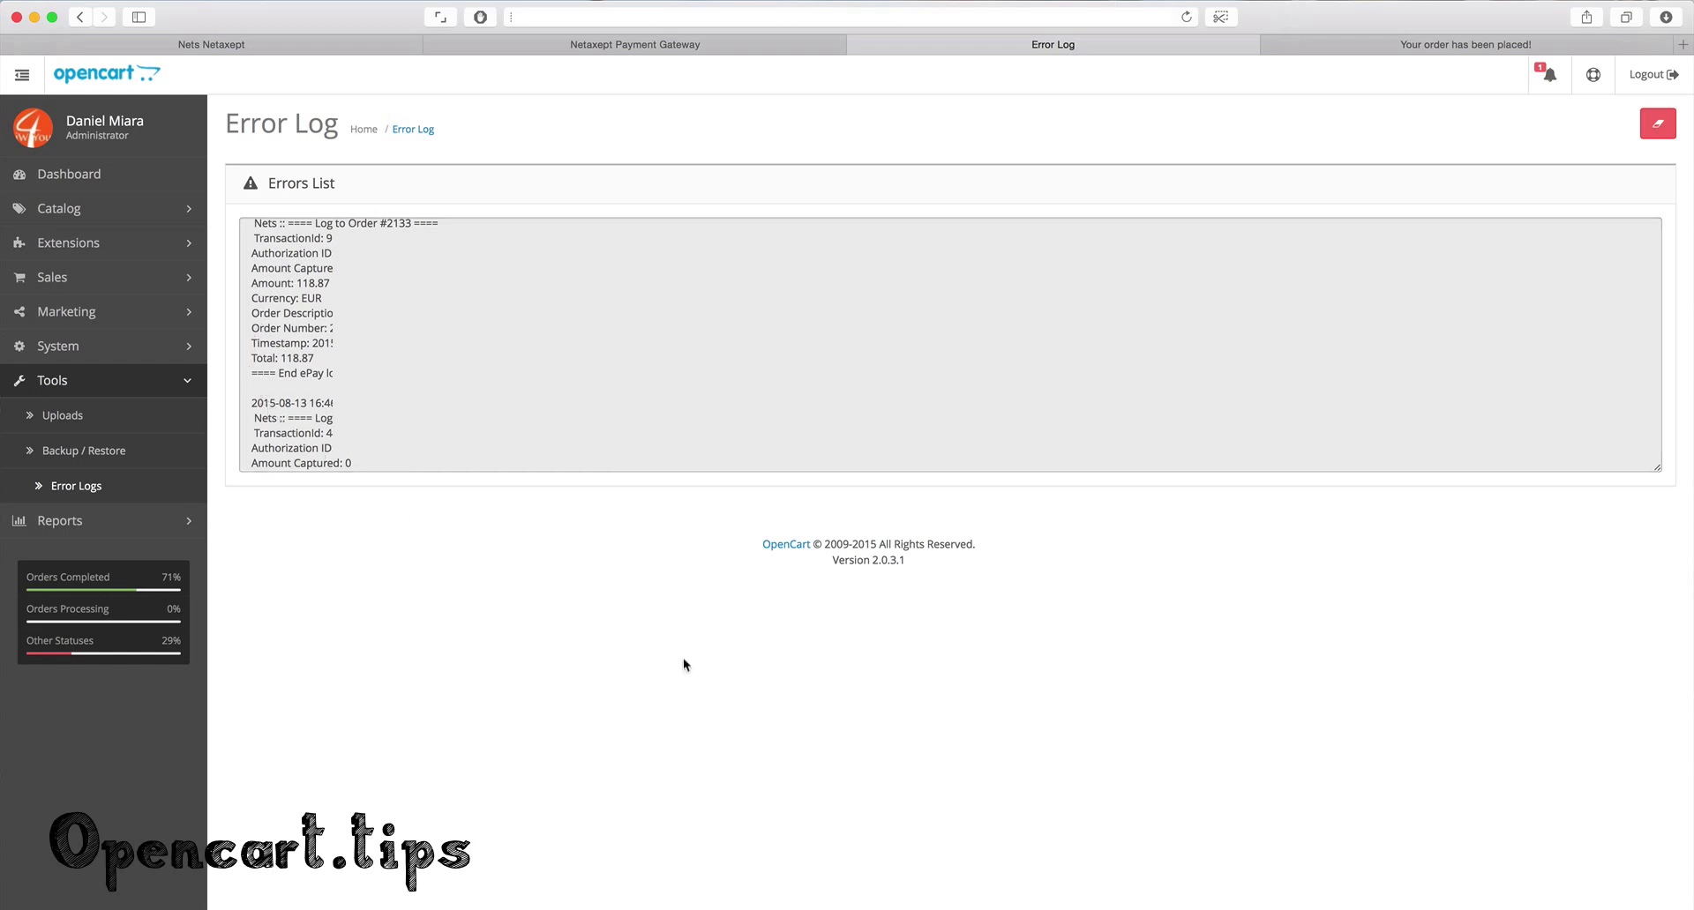
scroll(284, 305, left, 10)
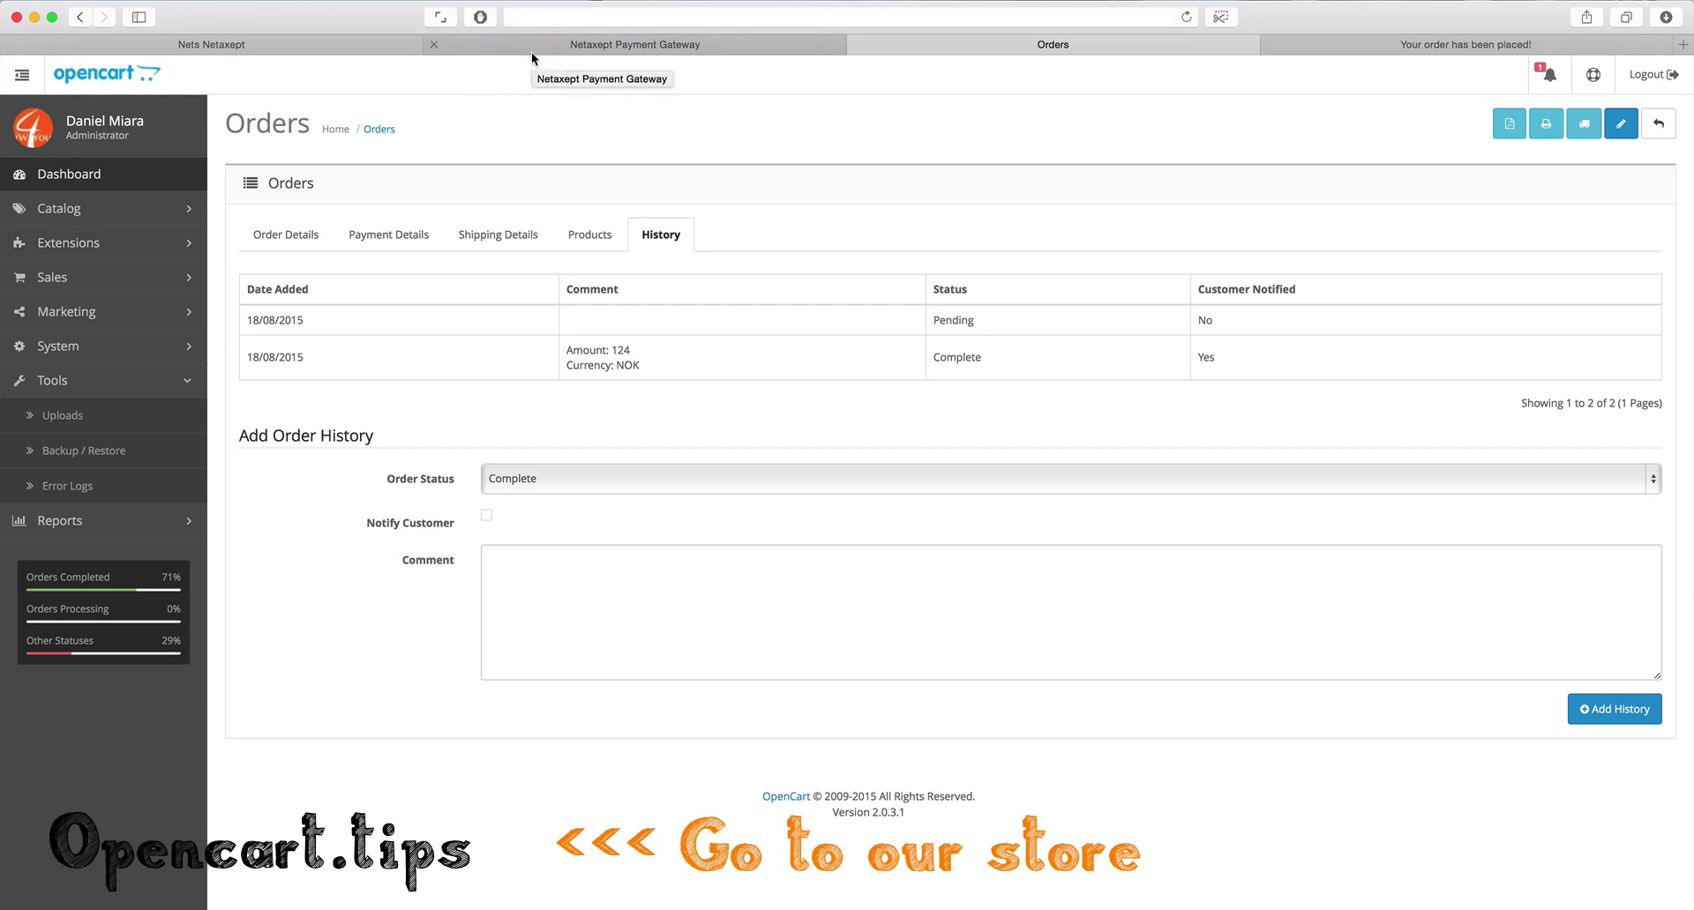
Step: Review the Licence, Author and Changelog information of the Netaxept Payment Gateway extension, and return to the Author details
click(679, 51)
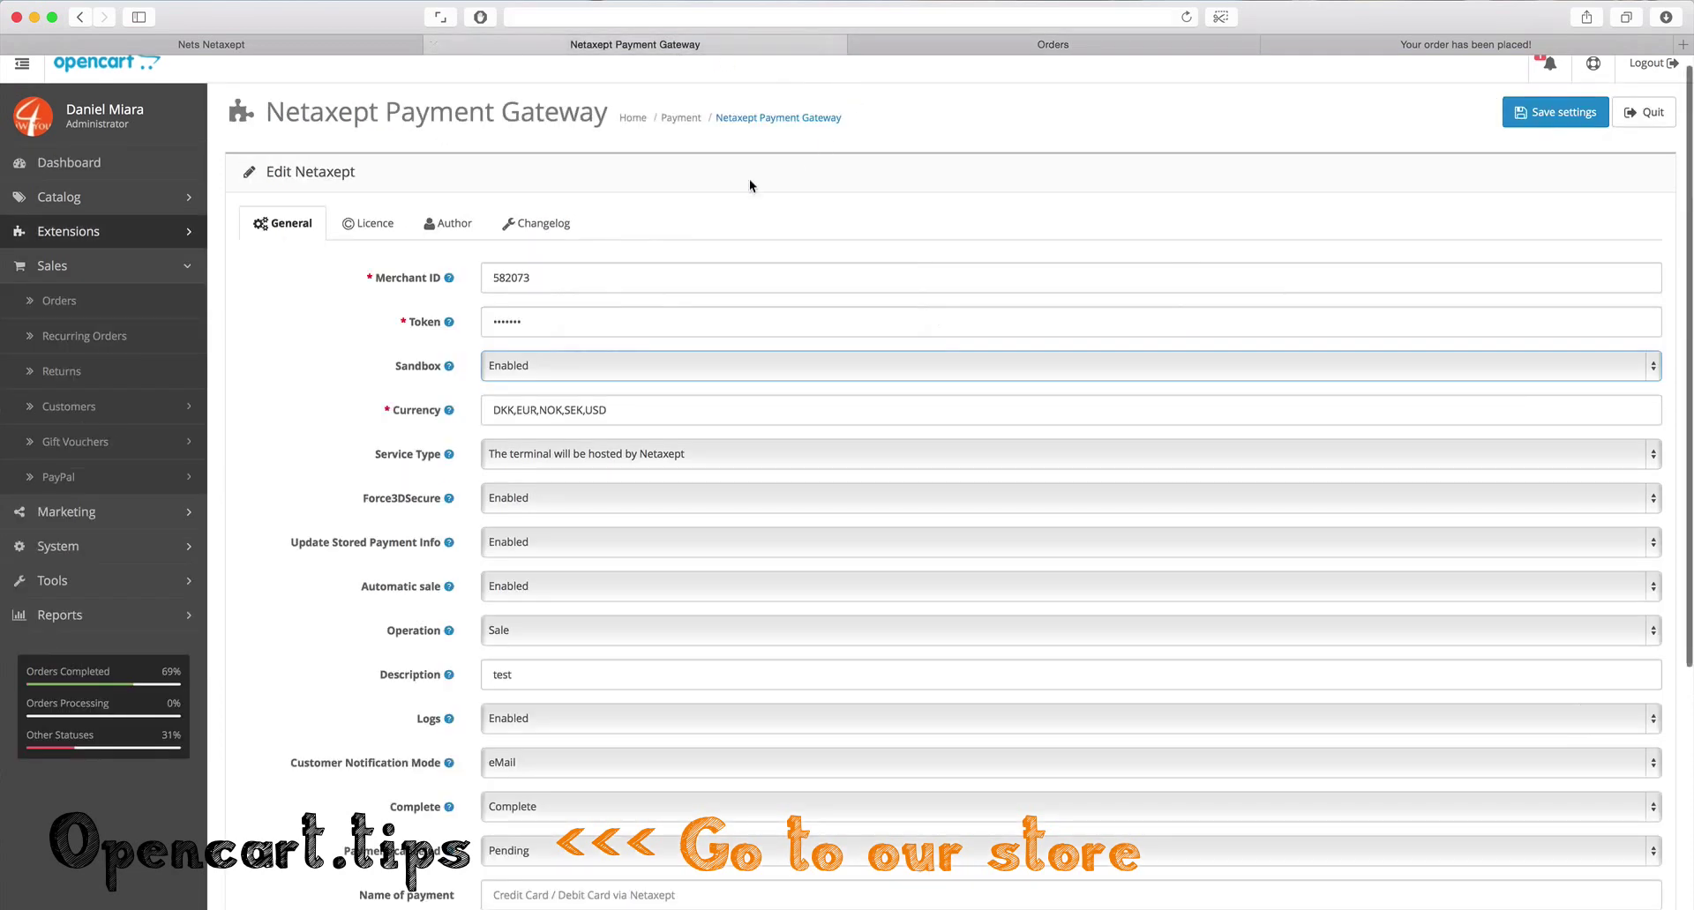
click(379, 231)
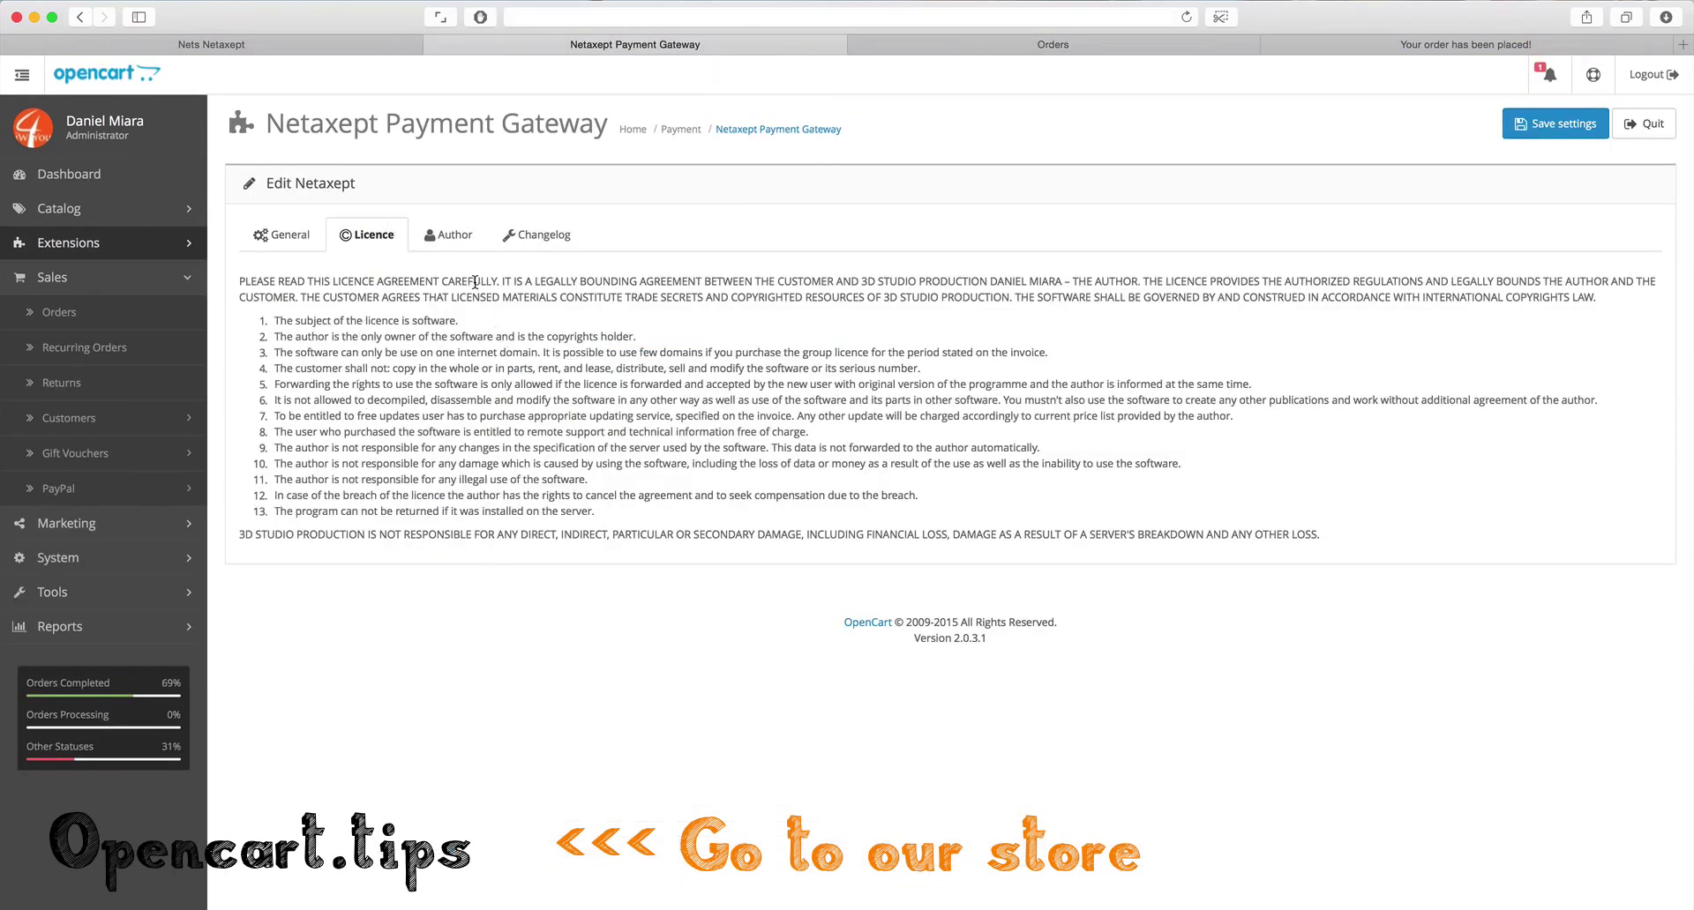
click(448, 234)
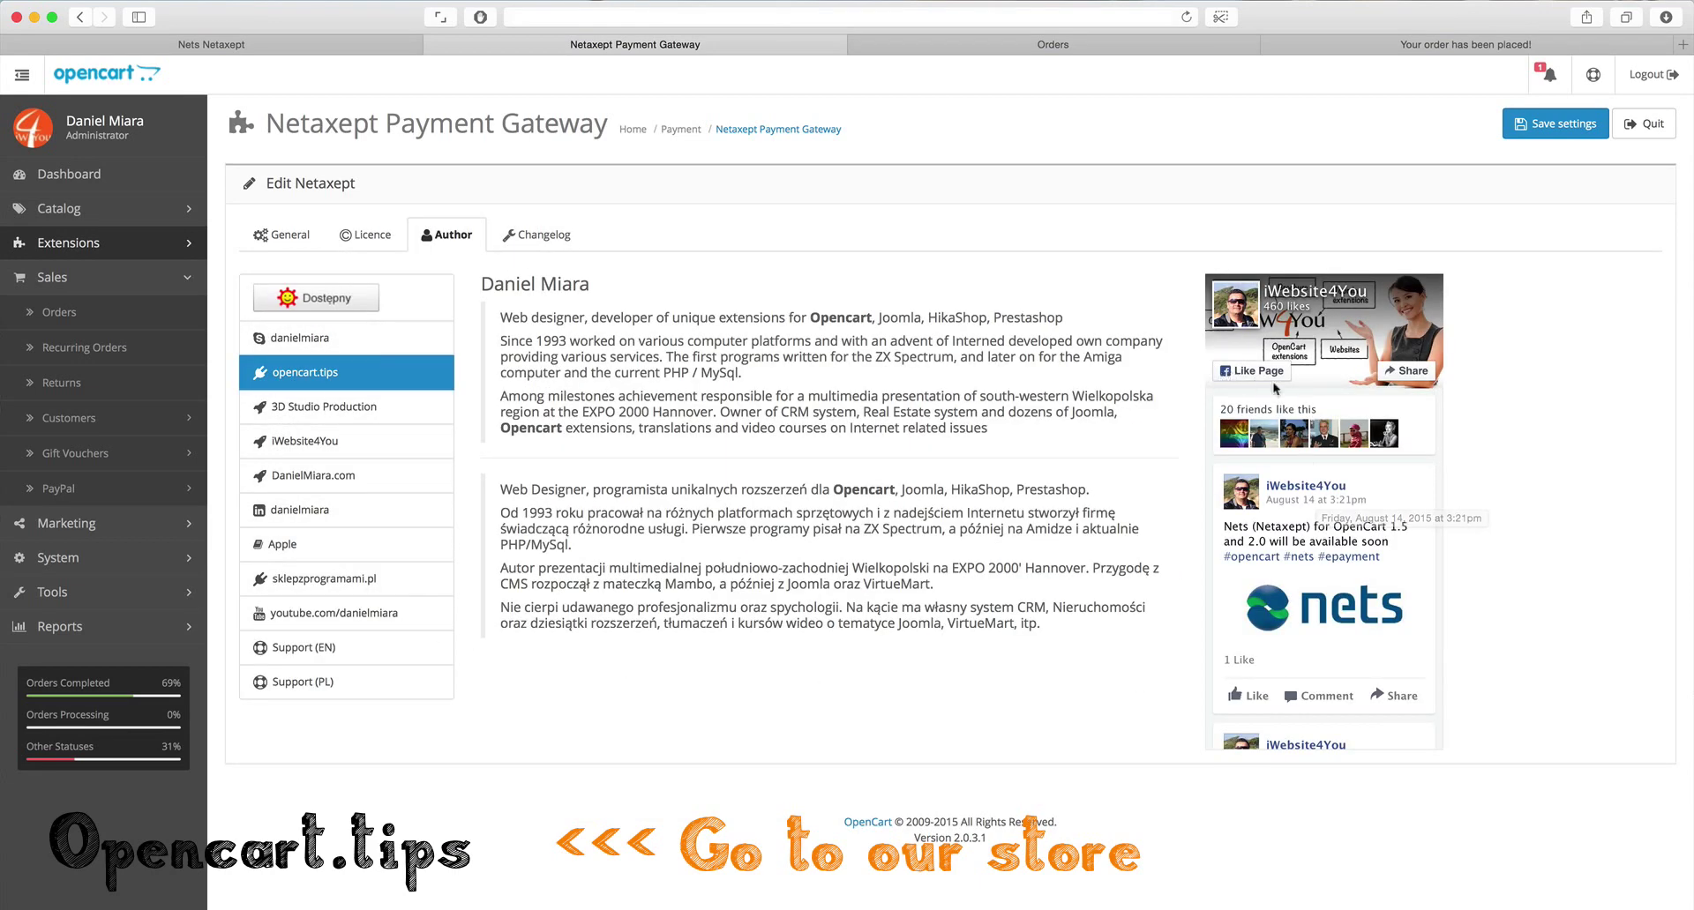
scroll(1273, 616, down, 1)
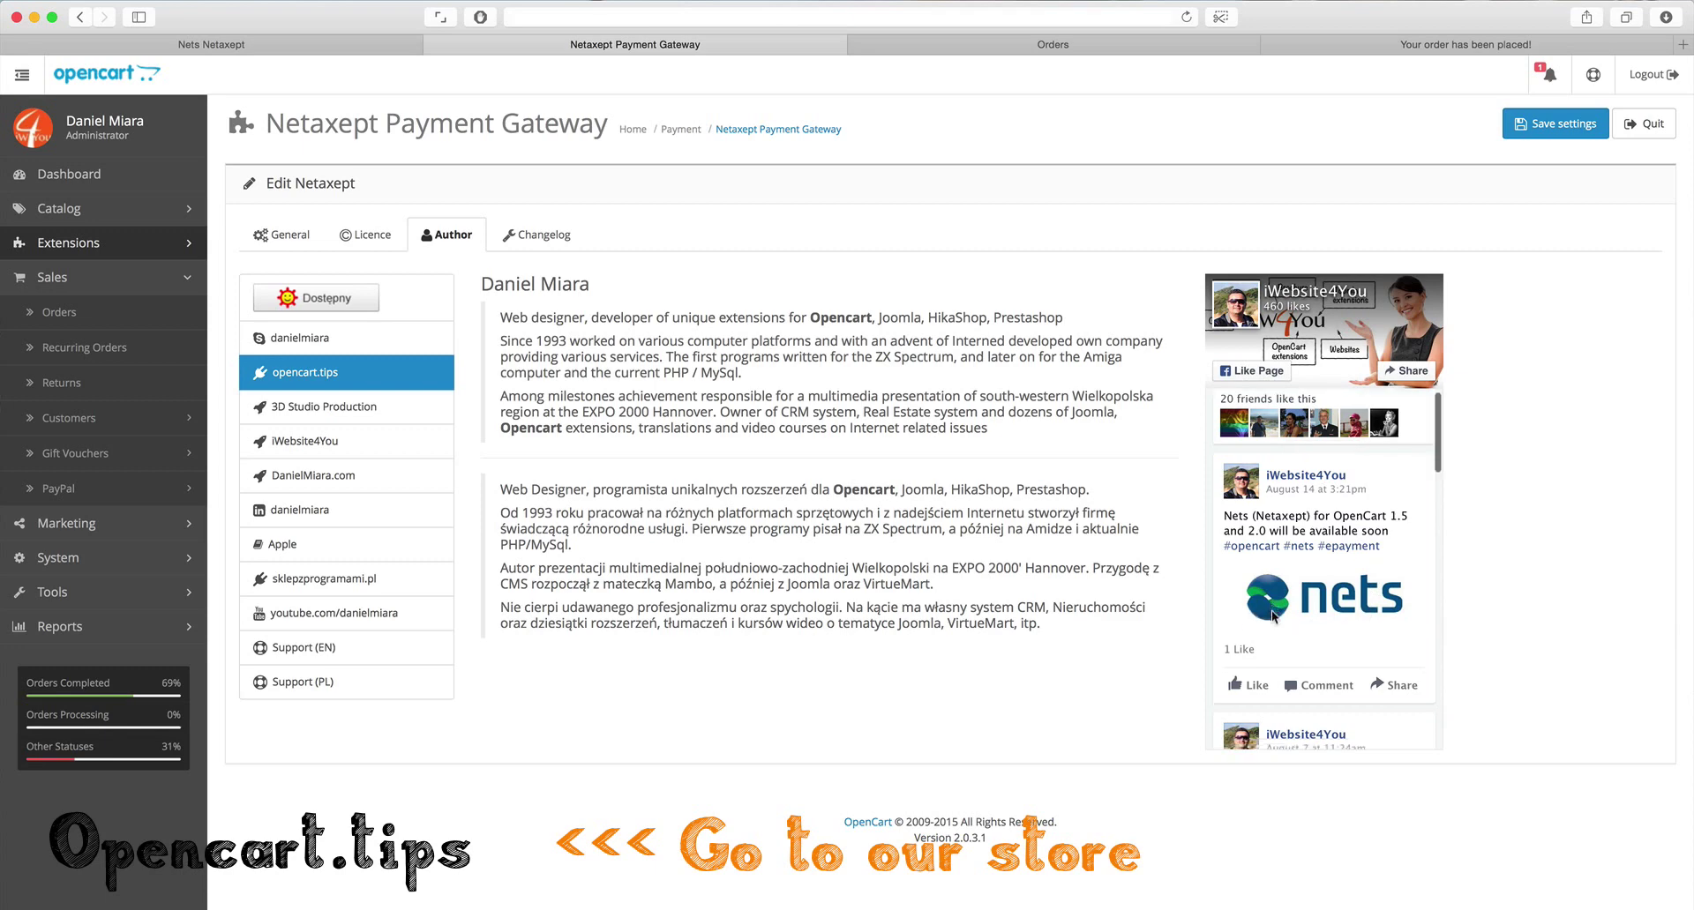
scroll(1273, 616, down, 4)
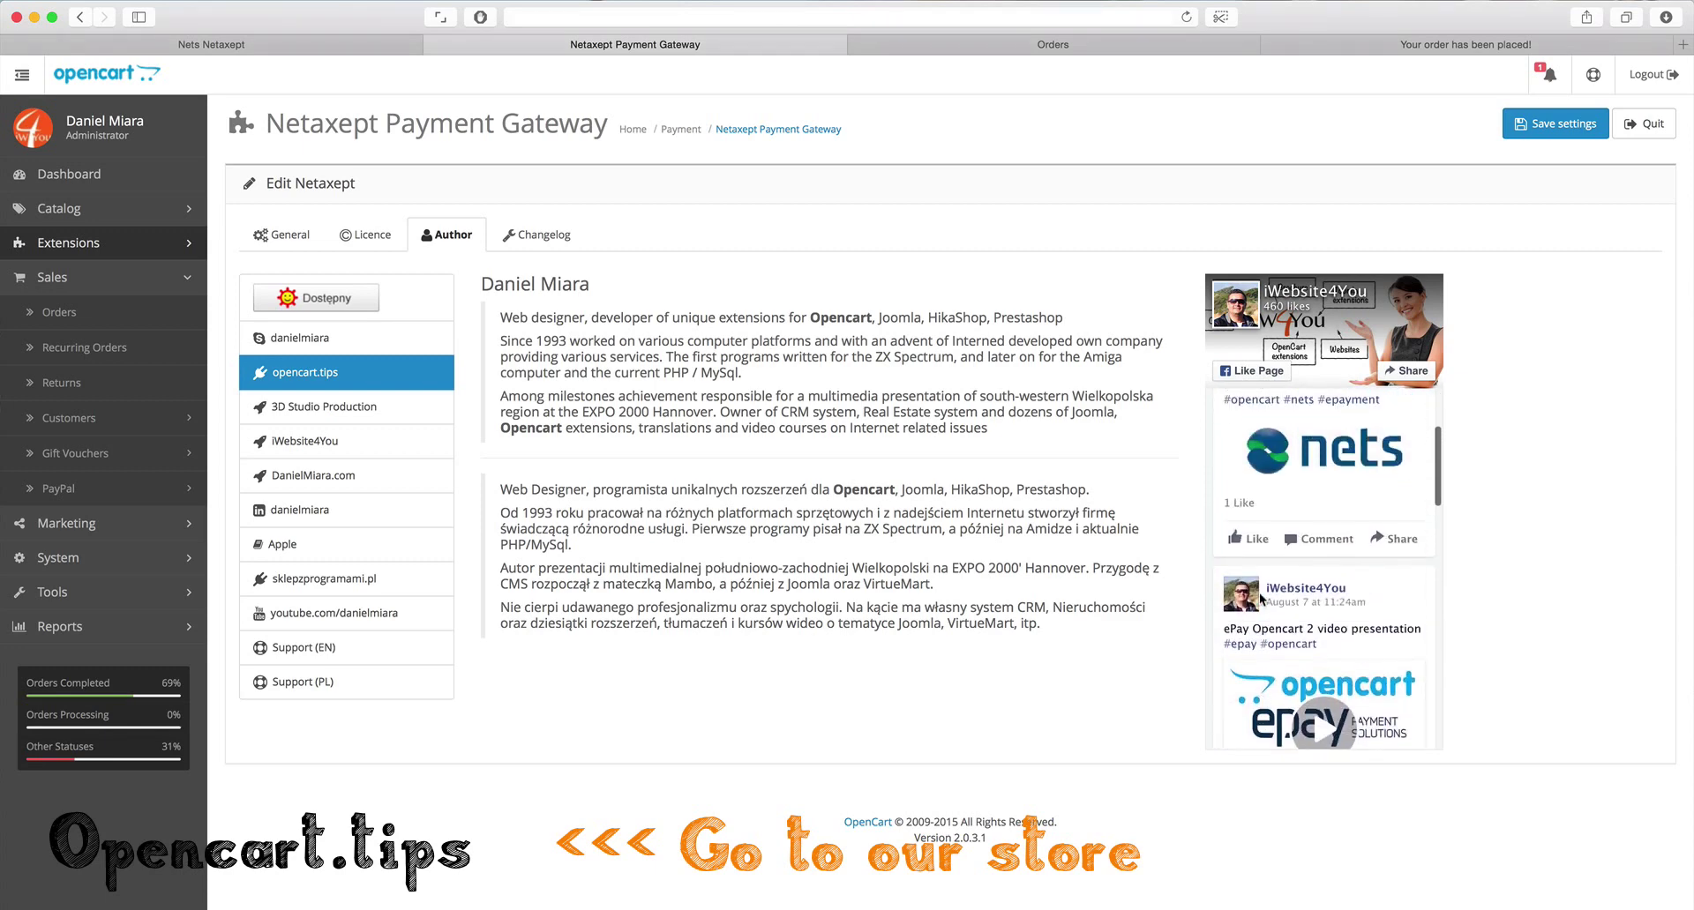
click(565, 247)
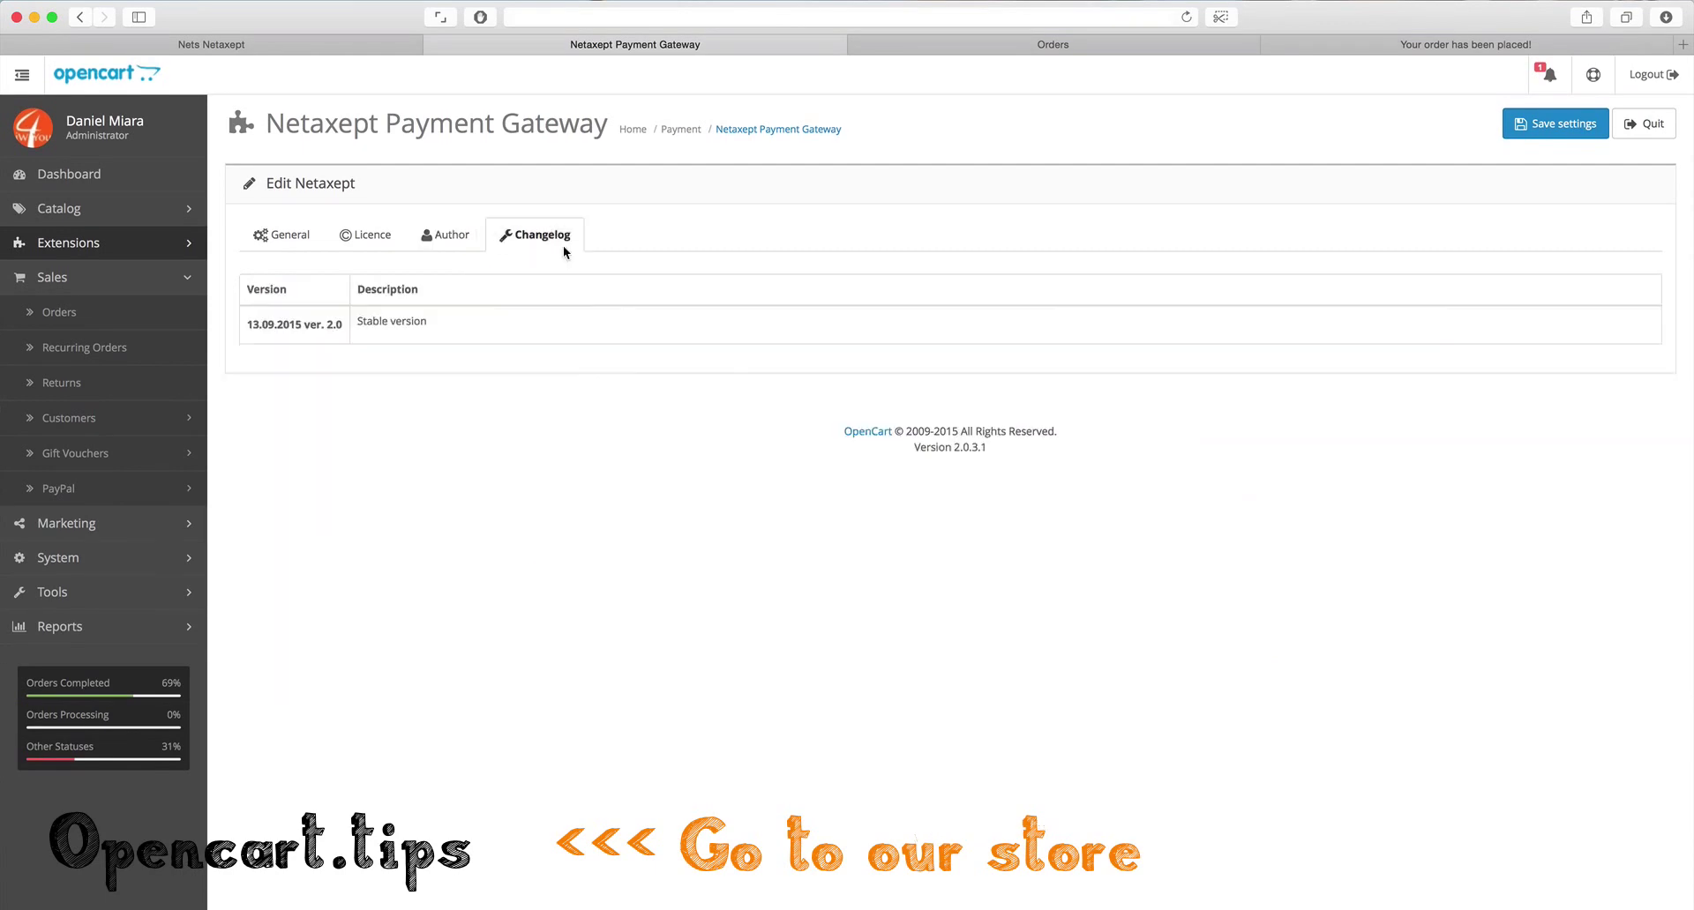
click(451, 247)
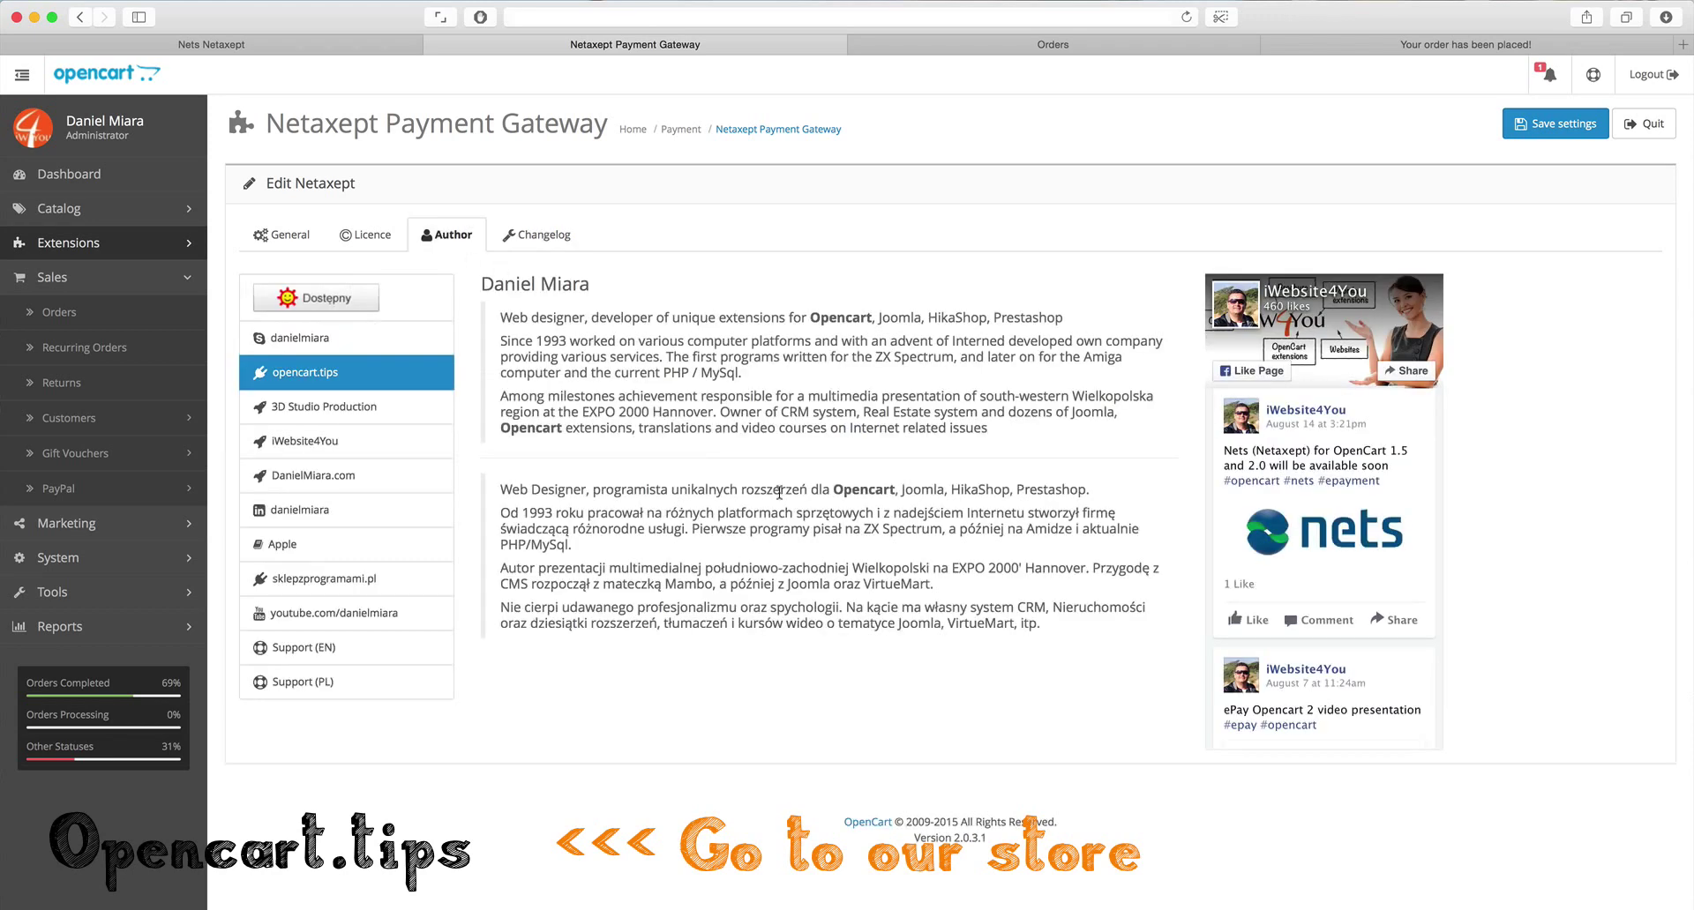
Step: Open the opencart.tips store from the author's links, look over its home page and show the Payment Gateways categories
click(314, 373)
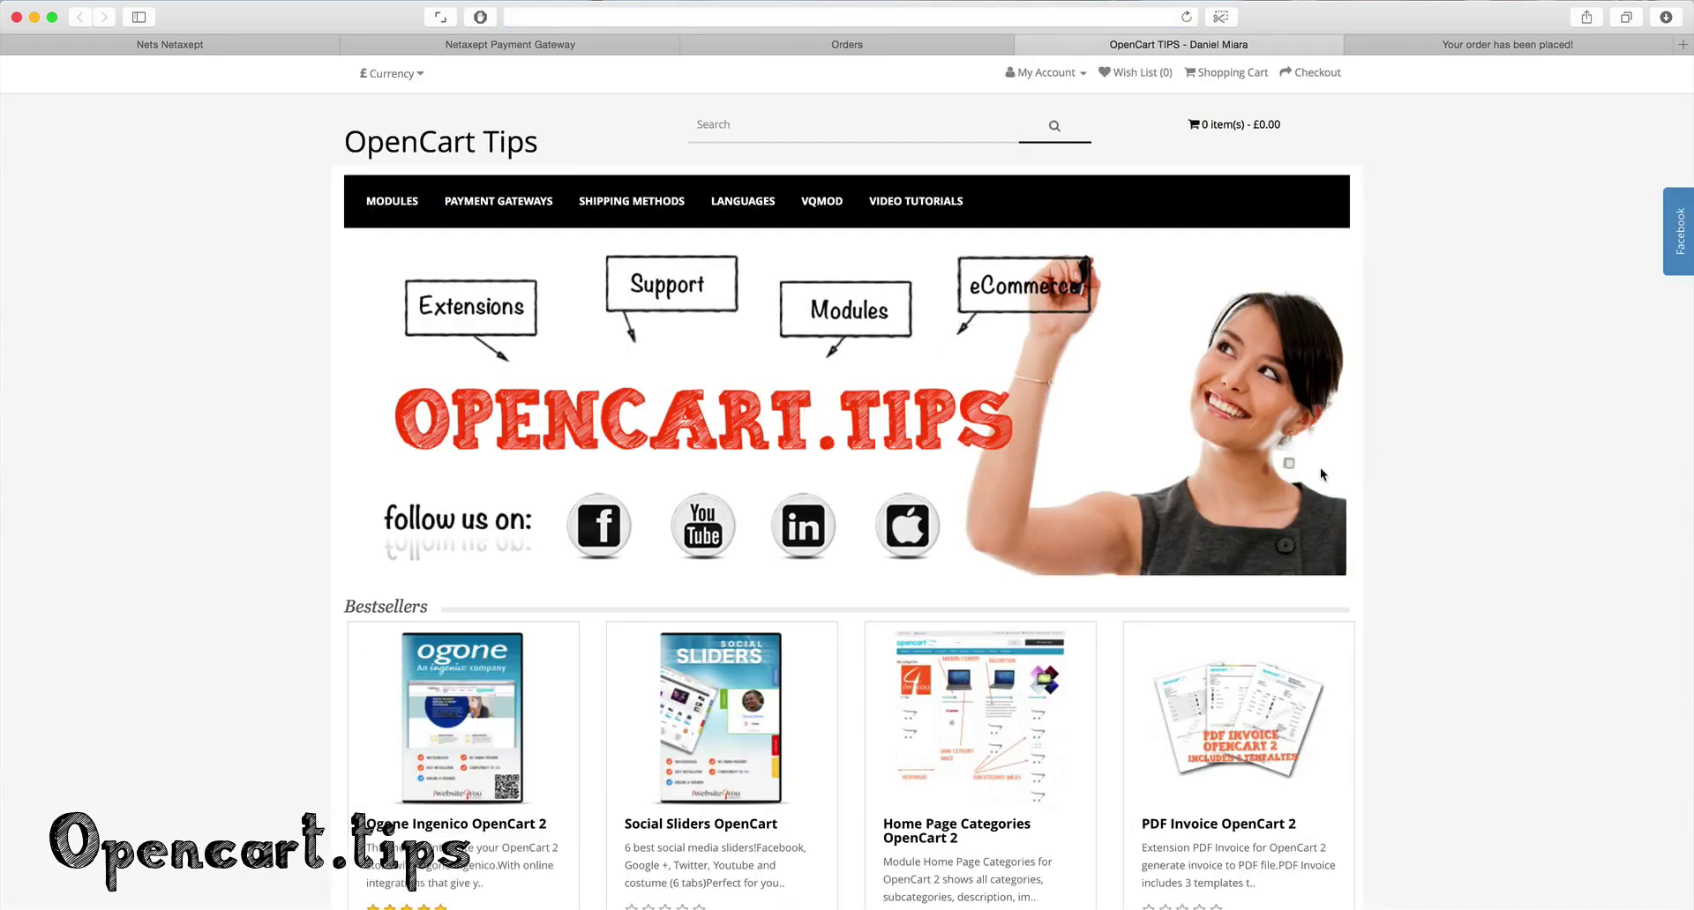
scroll(1319, 468, down, 8)
scroll(1317, 467, up, 5)
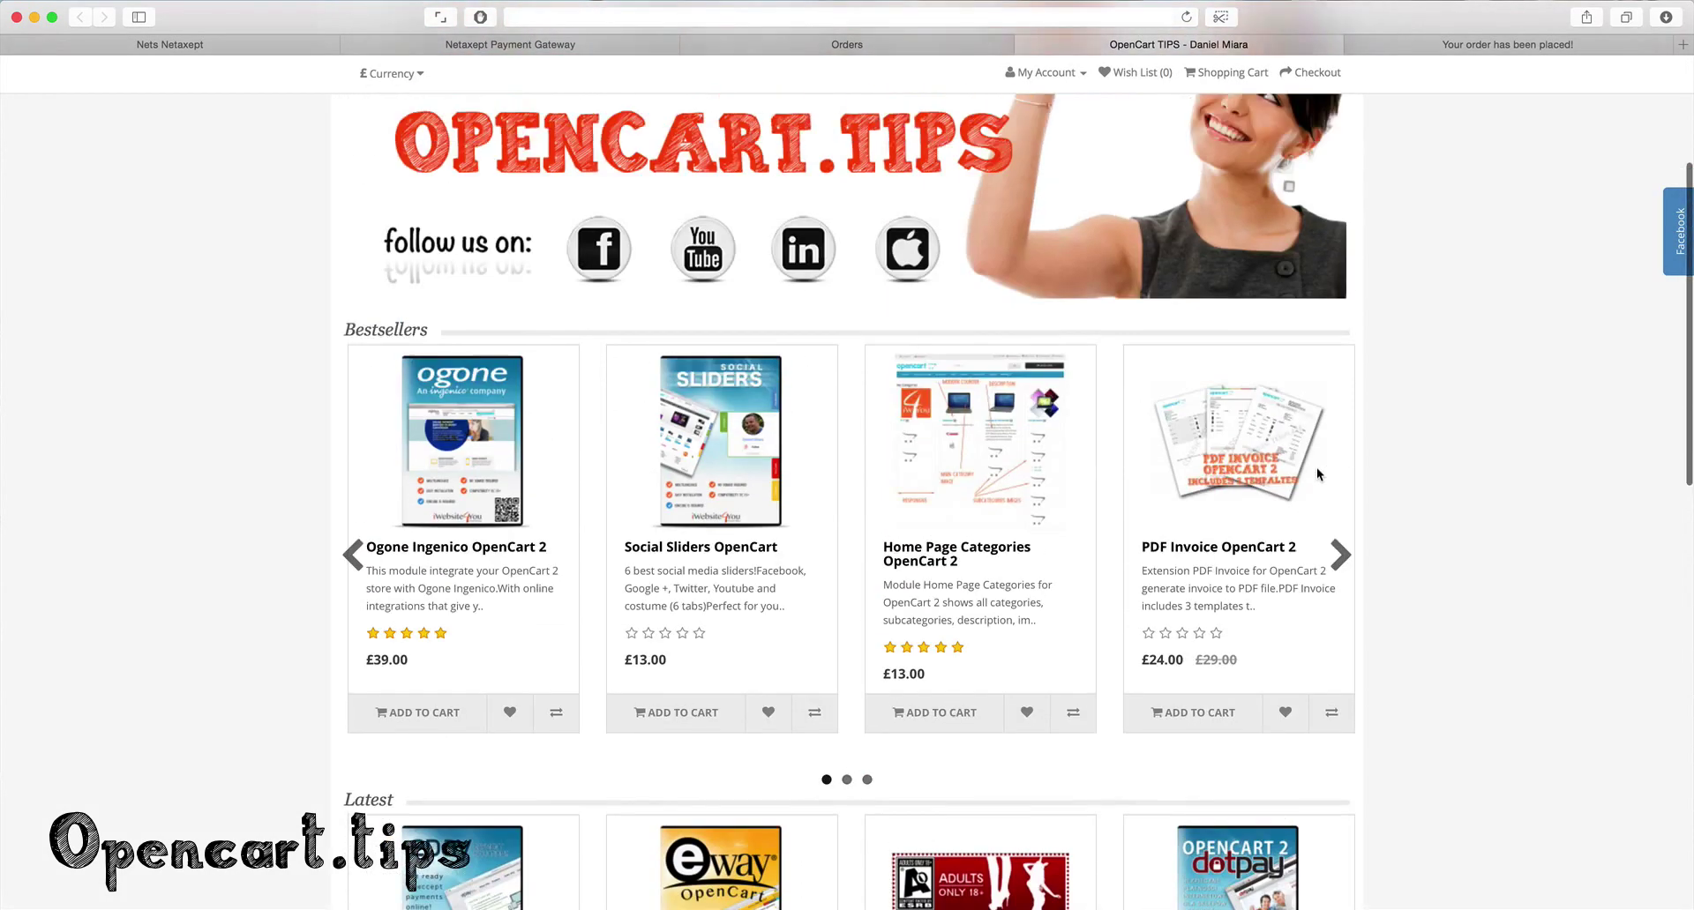
scroll(1316, 474, up, 3)
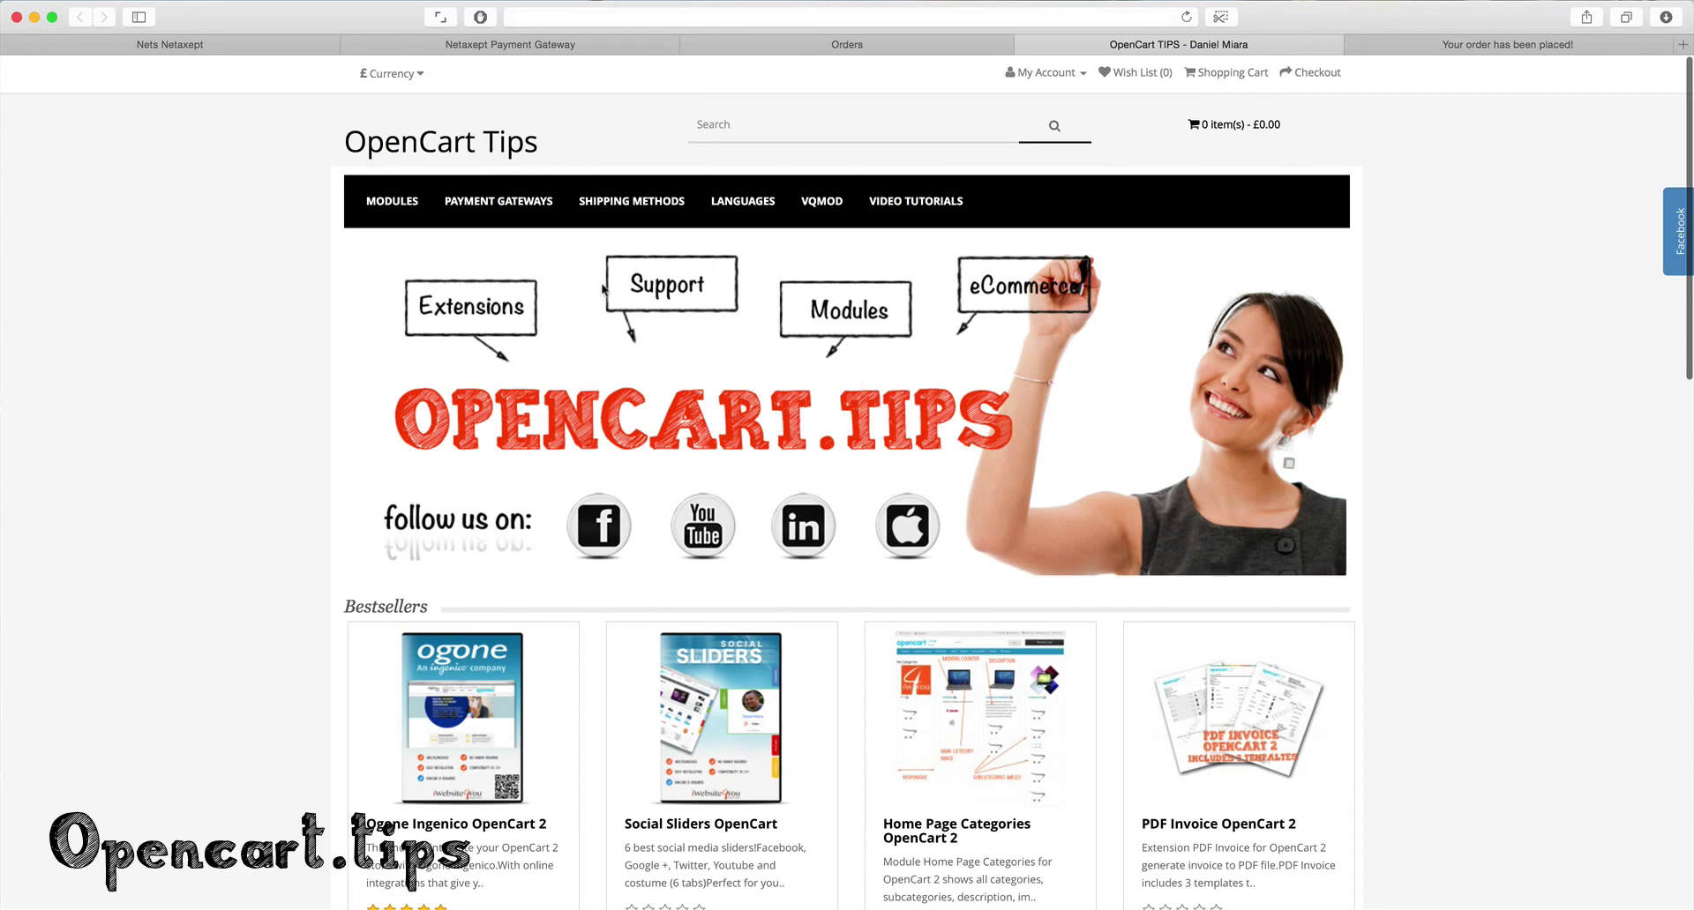
mouse_move(466, 211)
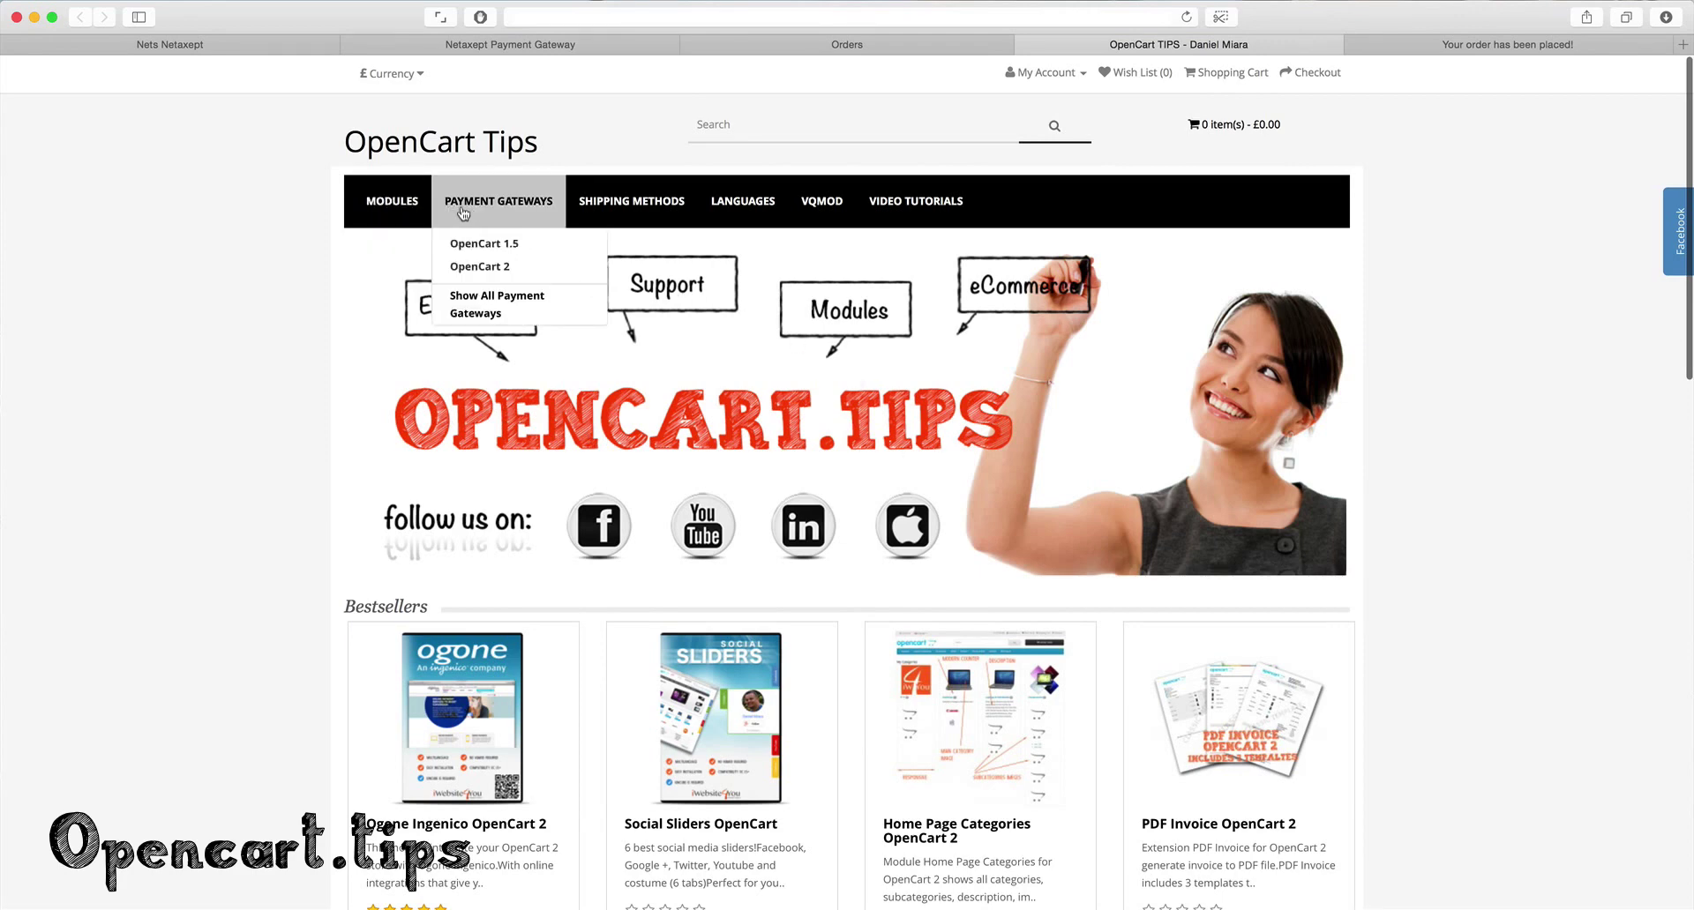